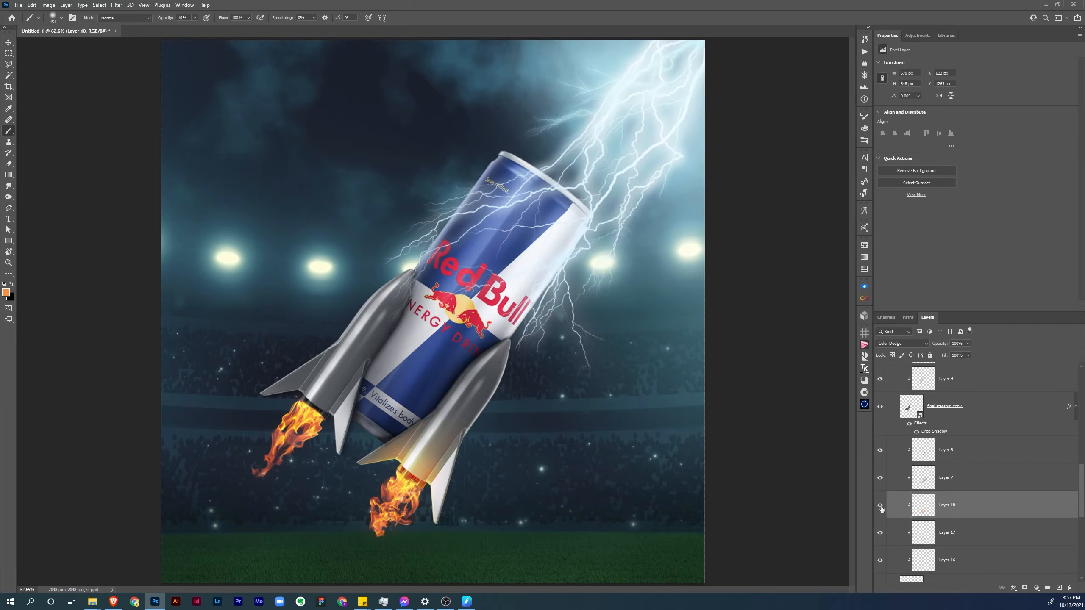
Add a white layer mask to Layer 18, the orange glow on the right rocket
{"action": "key", "text": "z"}
{"action": "mouse_move", "coordinate": [423, 462]}
{"action": "left_mouse_down"}
{"action": "mouse_move", "coordinate": [490, 462]}
{"action": "mouse_move", "coordinate": [583, 400]}
{"action": "left_mouse_up"}
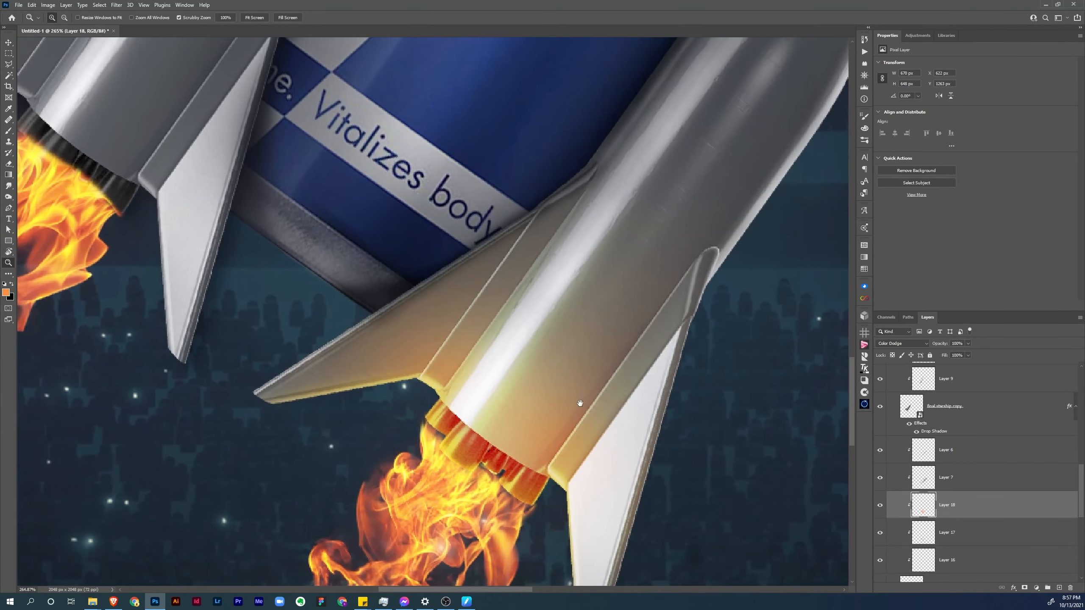
{"action": "key", "text": "b"}
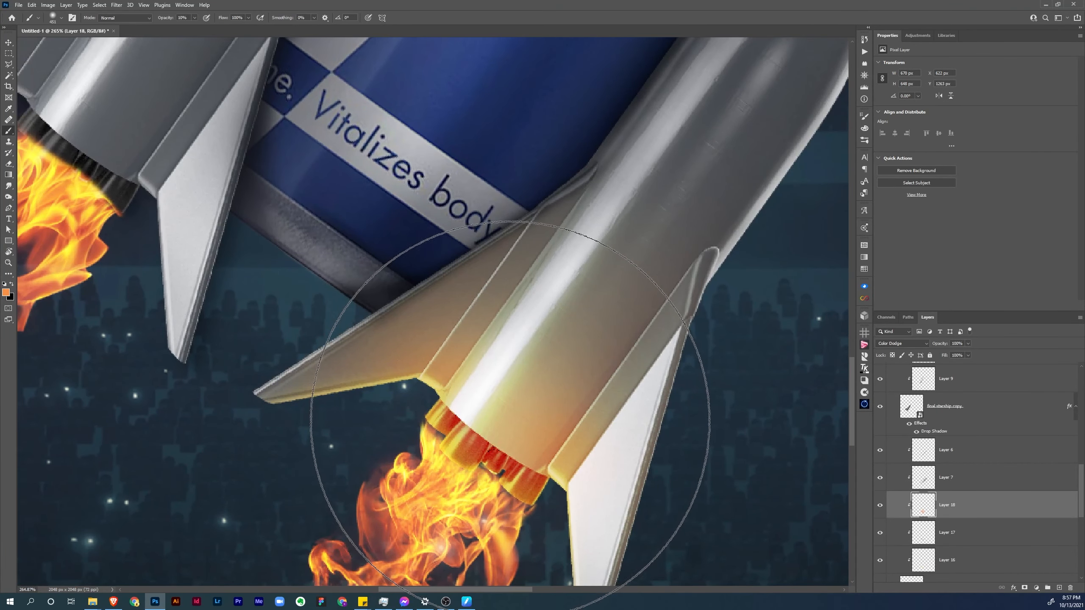
{"action": "key", "text": "v"}
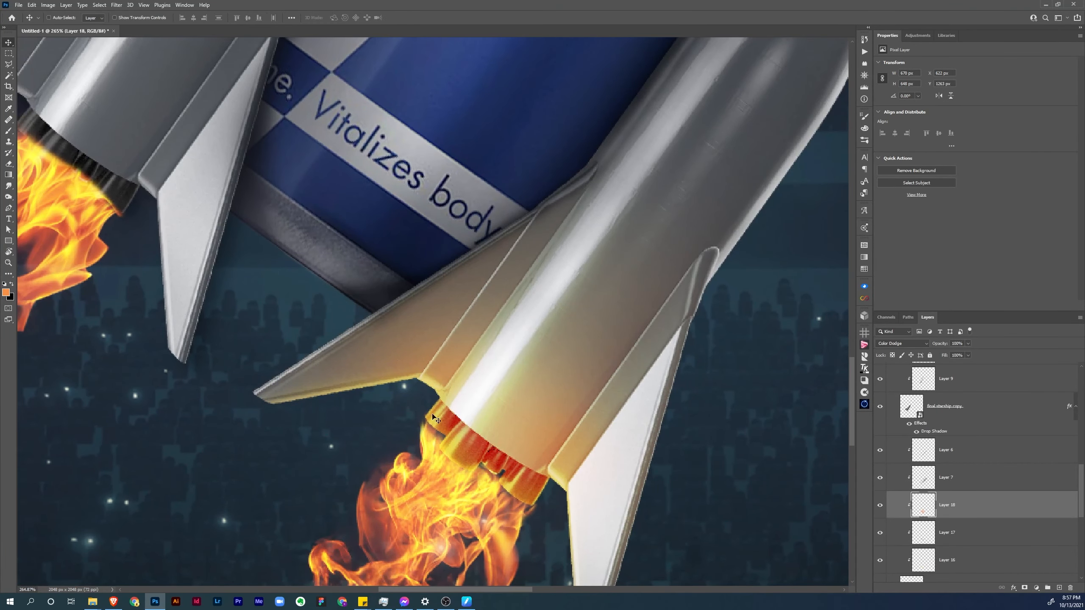
{"action": "left_click", "coordinate": [1025, 588]}
{"action": "key", "text": "b"}
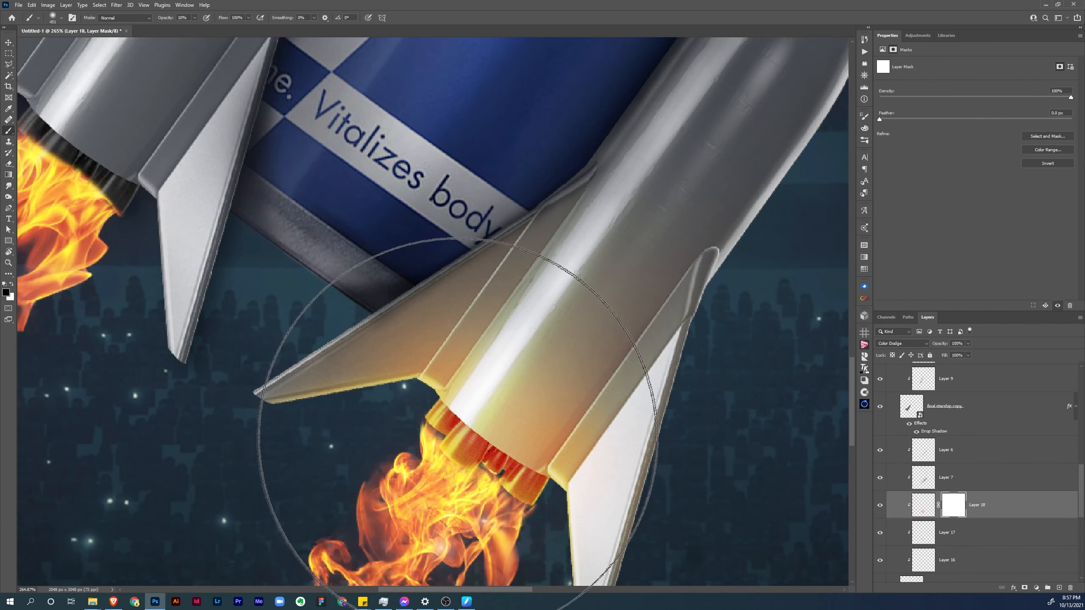
Outline the right rocket's exhaust nozzle with a closed Pen tool path in Path mode and convert it to a selection
{"action": "key", "text": "z"}
{"action": "key", "text": "p"}
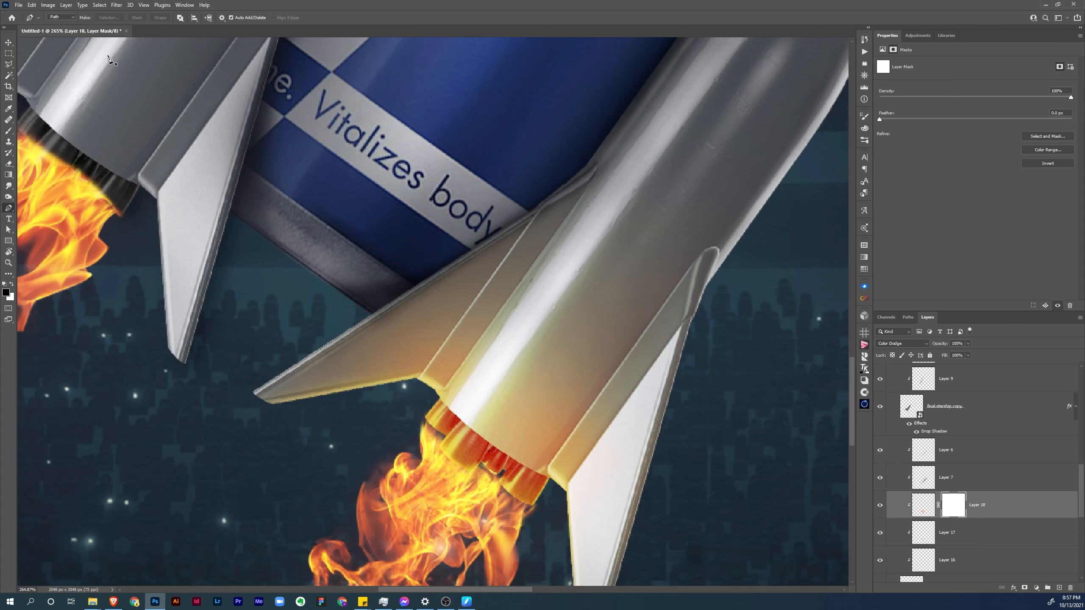
{"action": "left_click", "coordinate": [63, 17]}
{"action": "left_click", "coordinate": [63, 30]}
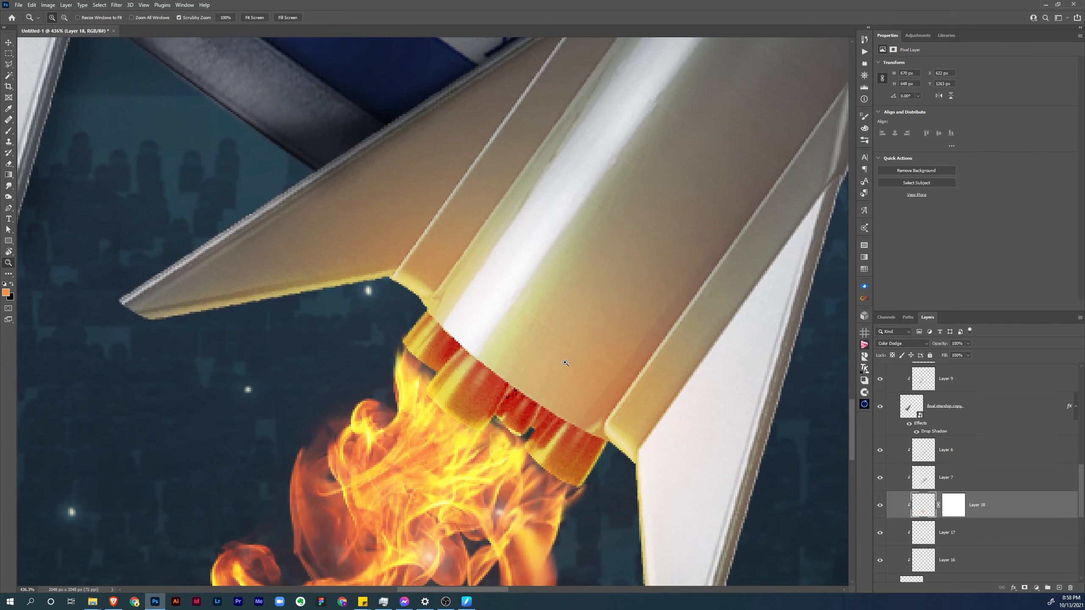
{"action": "key", "text": "p"}
{"action": "left_click", "coordinate": [393, 279]}
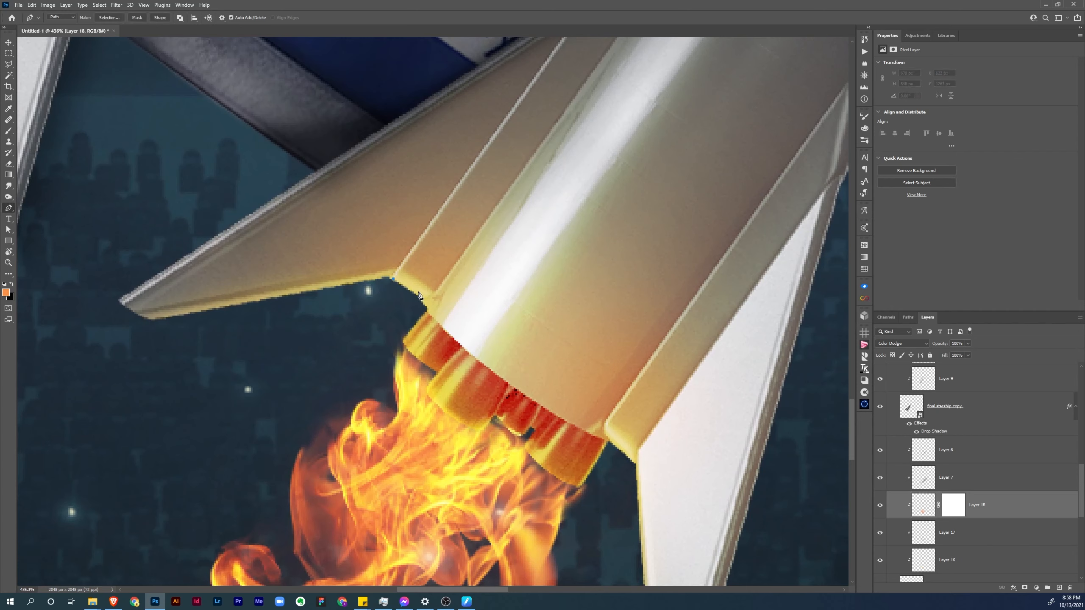
{"action": "left_click", "coordinate": [418, 297]}
{"action": "left_click_drag", "start_coordinate": [609, 440], "coordinate": [720, 474]}
{"action": "left_click", "coordinate": [611, 441], "text": "alt"}
{"action": "left_click_drag", "start_coordinate": [365, 475], "coordinate": [342, 452]}
{"action": "left_click_drag", "start_coordinate": [315, 411], "coordinate": [306, 384]}
{"action": "left_click_drag", "start_coordinate": [314, 358], "coordinate": [325, 345]}
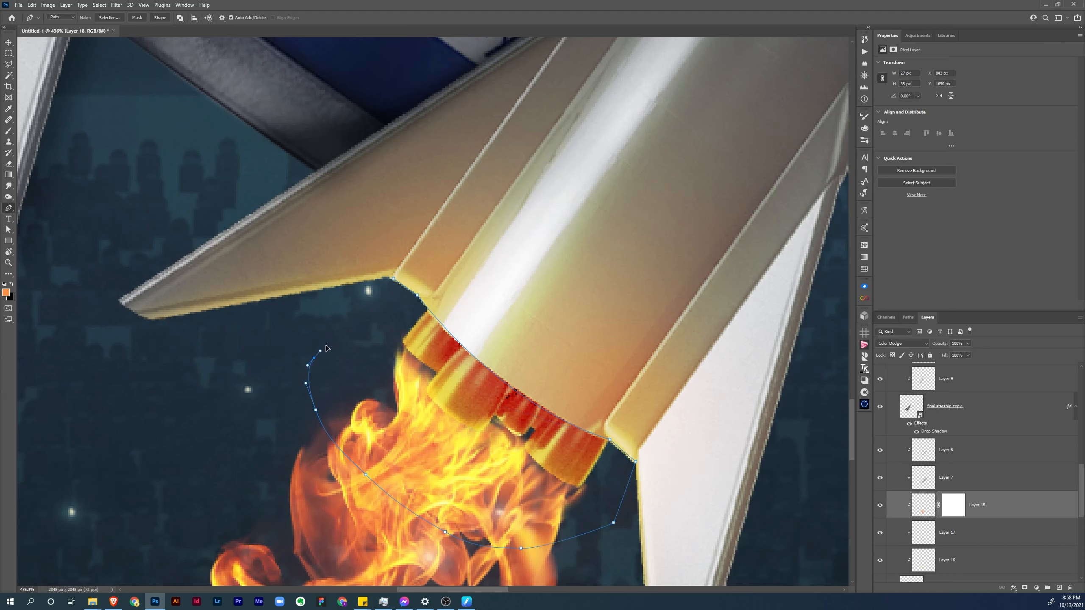
{"action": "left_click", "coordinate": [393, 280]}
{"action": "key", "text": "ctrl+Return"}
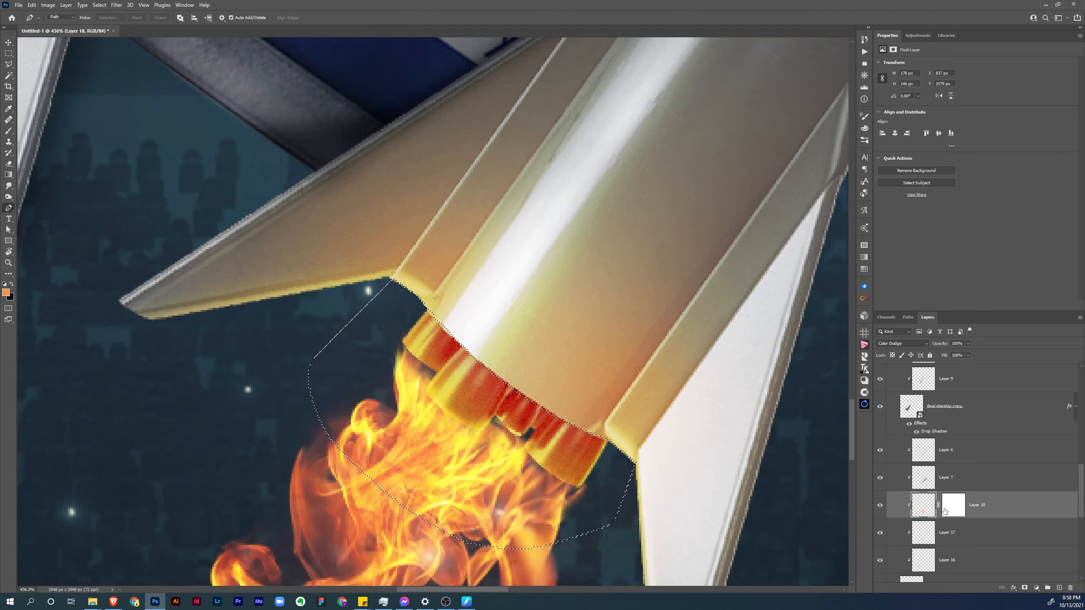
Fill the selected nozzle area with black on Layer 18's mask, deselect, and compare the image with the layer hidden and shown
{"action": "left_click", "coordinate": [960, 511]}
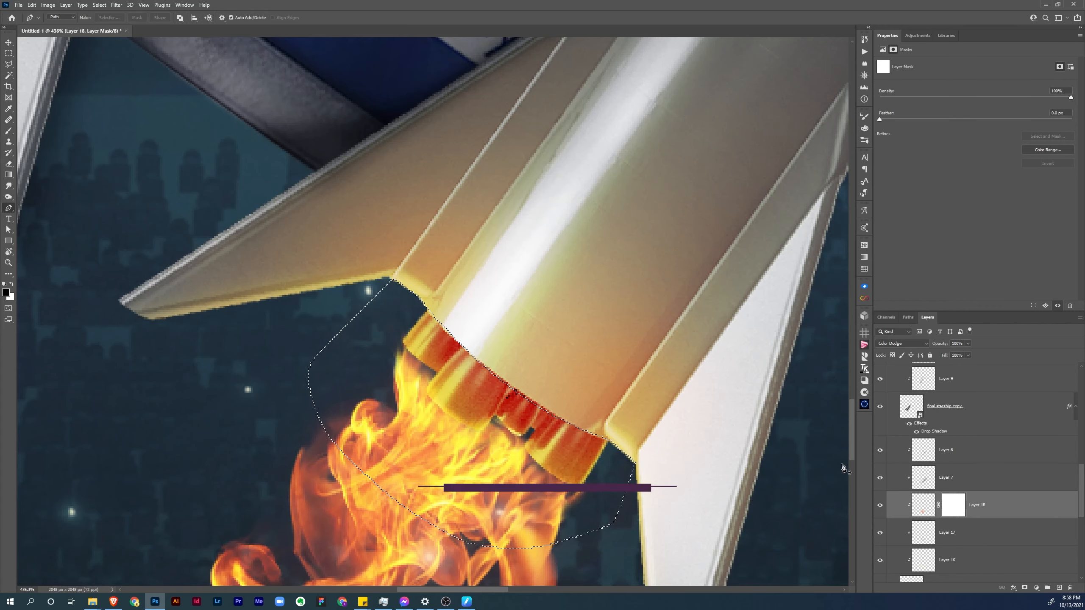
{"action": "key", "text": "alt+BackSpace"}
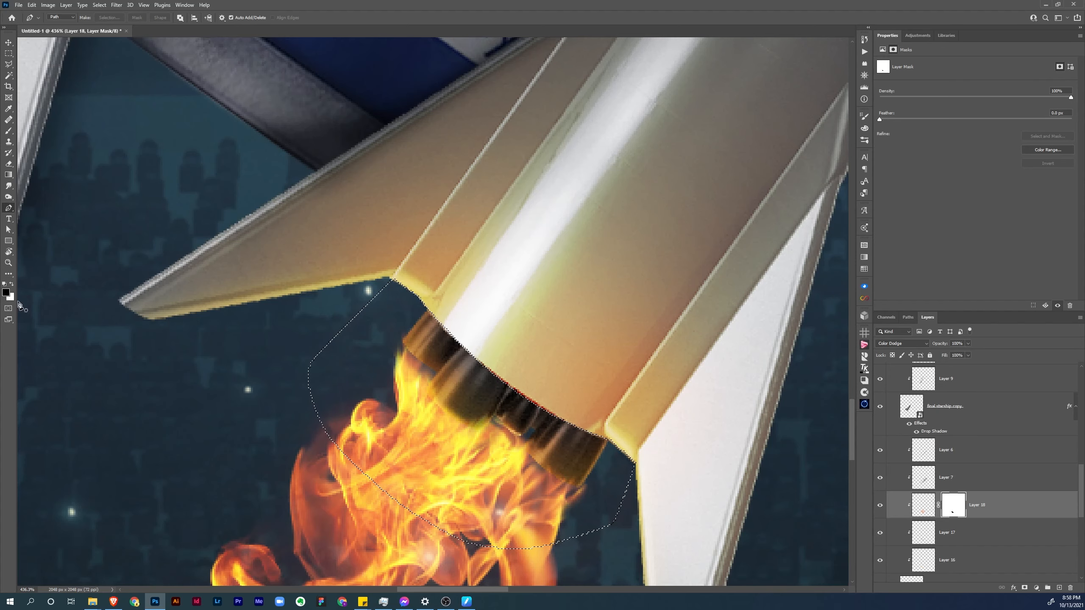
{"action": "key", "text": "ctrl+d"}
{"action": "key", "text": "ctrl+0"}
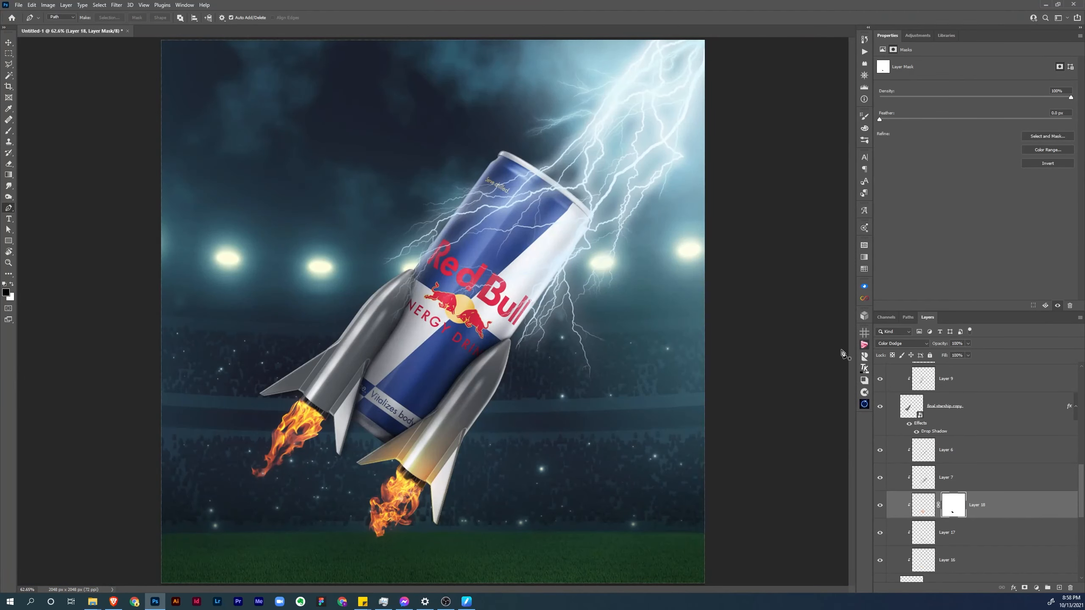
{"action": "left_click", "coordinate": [880, 509]}
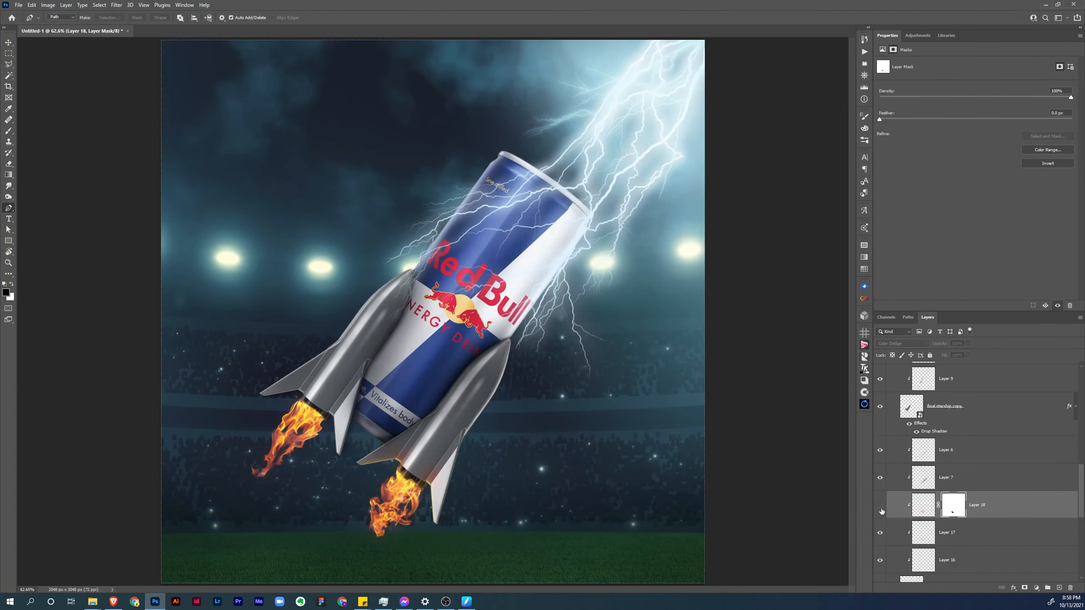
{"action": "left_click", "coordinate": [882, 511]}
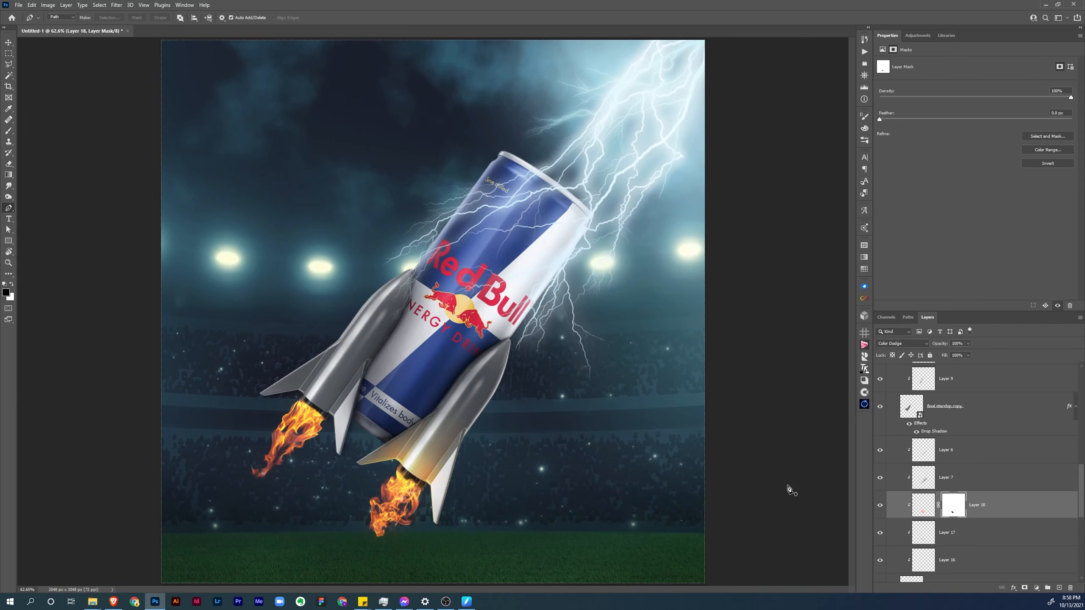
Add a clipped layer above the left rocket, sample yellow from its flame for the brush, and set the layer to Overlay
{"action": "key", "text": "z"}
{"action": "left_click_drag", "start_coordinate": [421, 487], "coordinate": [535, 421]}
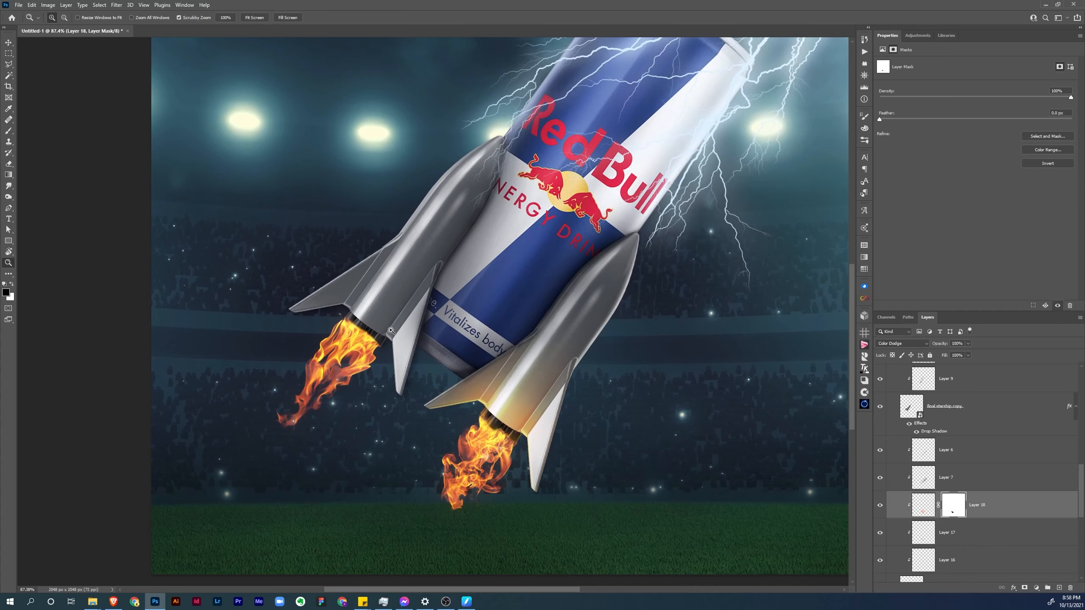
{"action": "mouse_move", "coordinate": [359, 337]}
{"action": "left_mouse_down"}
{"action": "mouse_move", "coordinate": [411, 305]}
{"action": "mouse_move", "coordinate": [465, 308]}
{"action": "mouse_move", "coordinate": [397, 324]}
{"action": "mouse_move", "coordinate": [366, 309]}
{"action": "mouse_move", "coordinate": [435, 309]}
{"action": "left_mouse_up"}
{"action": "key", "text": "b"}
{"action": "left_click", "coordinate": [429, 299], "text": "ctrl"}
{"action": "left_click", "coordinate": [1060, 588]}
{"action": "key", "text": "b"}
{"action": "left_click", "coordinate": [357, 324], "text": "alt"}
{"action": "left_click", "coordinate": [914, 344]}
{"action": "left_click", "coordinate": [899, 420]}
Paint a yellow glow over the left rocket's exhaust nozzle and along the lower edges of its fins
{"action": "mouse_move", "coordinate": [320, 281]}
{"action": "left_mouse_down"}
{"action": "mouse_move", "coordinate": [295, 281]}
{"action": "mouse_move", "coordinate": [498, 402]}
{"action": "left_mouse_up"}
{"action": "left_click", "coordinate": [292, 262]}
{"action": "left_click_drag", "start_coordinate": [550, 430], "coordinate": [519, 361]}
{"action": "mouse_move", "coordinate": [498, 336]}
{"action": "left_mouse_down"}
{"action": "mouse_move", "coordinate": [505, 446]}
{"action": "mouse_move", "coordinate": [477, 347]}
{"action": "left_mouse_up"}
{"action": "left_click_drag", "start_coordinate": [483, 270], "coordinate": [486, 477]}
{"action": "left_click_drag", "start_coordinate": [458, 227], "coordinate": [656, 401]}
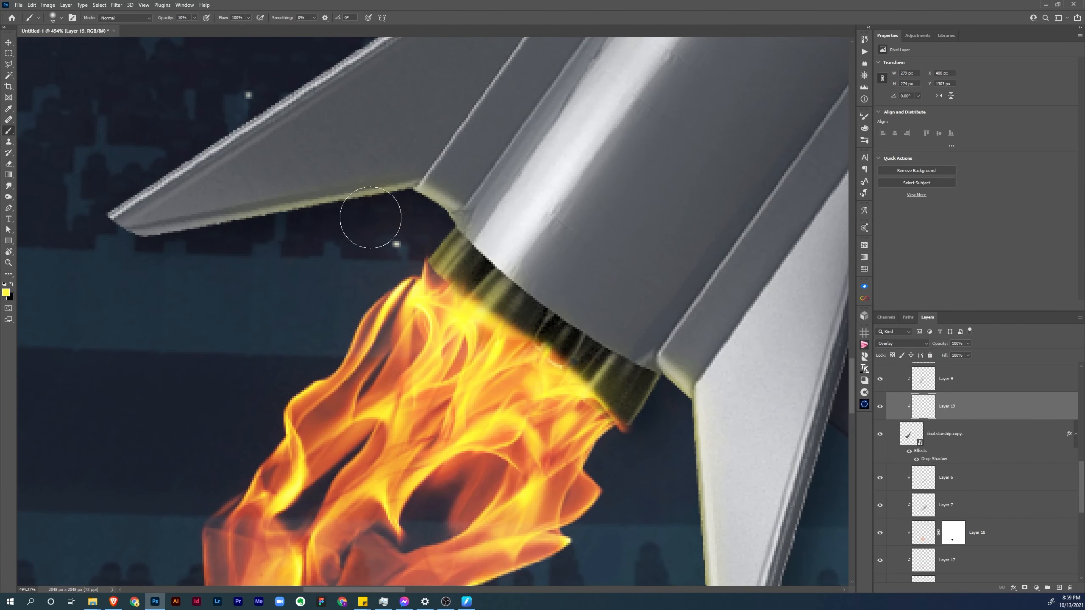
Add another clipped layer above Layer 19, sample orange from the flame, and set the layer to Color Dodge
{"action": "left_click_drag", "start_coordinate": [274, 243], "coordinate": [129, 200]}
{"action": "key", "text": "ctrl+shift+alt+n"}
{"action": "left_click", "coordinate": [321, 311], "text": "alt"}
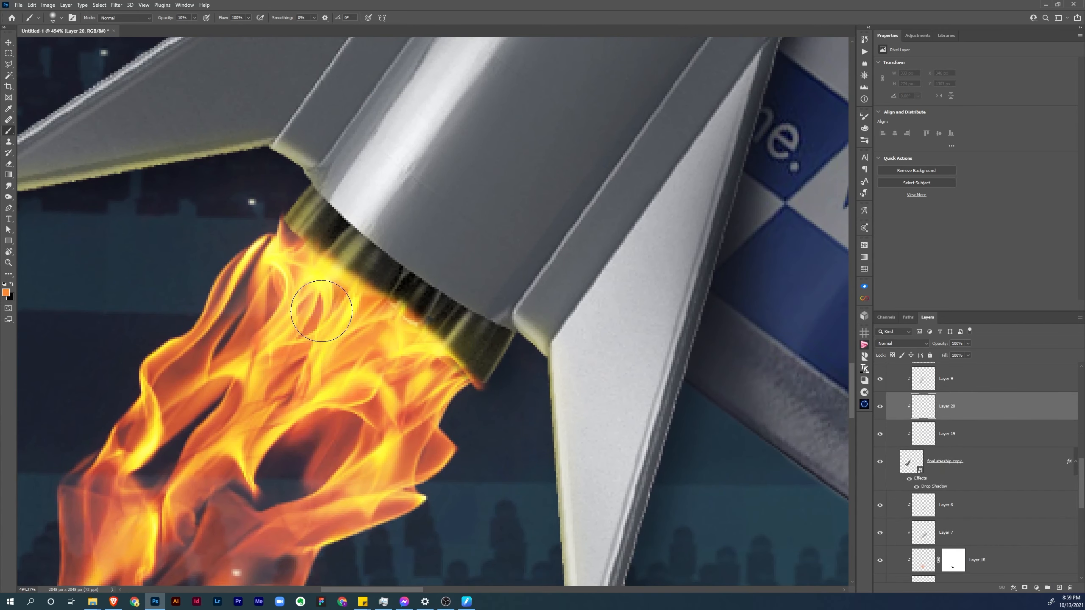
{"action": "left_click", "coordinate": [901, 343]}
{"action": "left_click", "coordinate": [901, 421]}
Paint small orange highlights across the left rocket's exhaust nozzle on the Color Dodge layer
{"action": "mouse_move", "coordinate": [481, 363]}
{"action": "left_mouse_down"}
{"action": "mouse_move", "coordinate": [505, 358]}
{"action": "mouse_move", "coordinate": [481, 402]}
{"action": "left_mouse_up"}
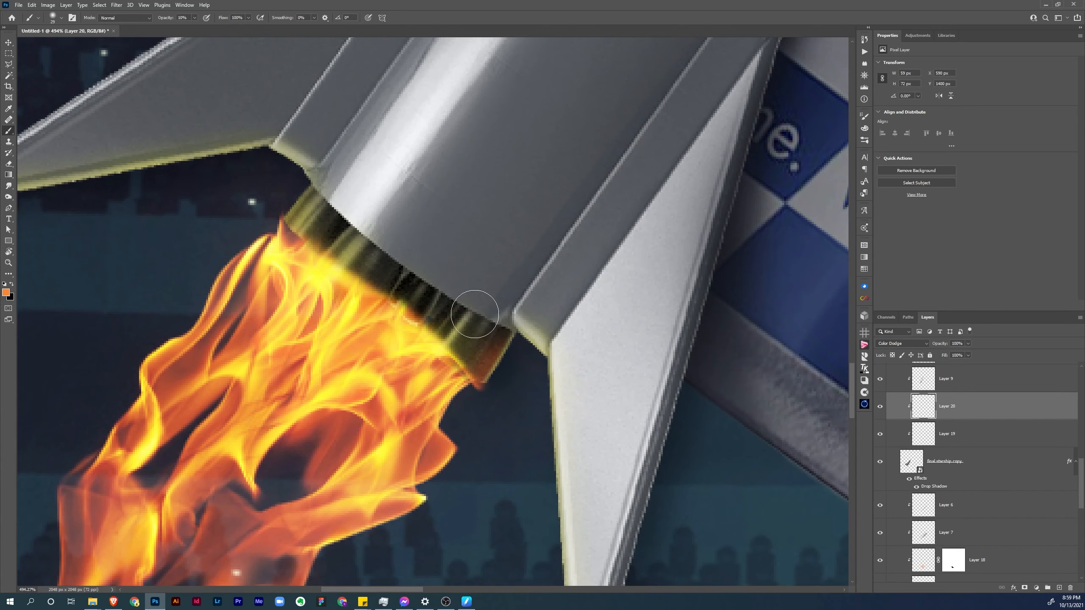
{"action": "left_click_drag", "start_coordinate": [449, 317], "coordinate": [431, 318]}
{"action": "left_click_drag", "start_coordinate": [378, 286], "coordinate": [391, 286]}
{"action": "left_click_drag", "start_coordinate": [381, 280], "coordinate": [365, 289]}
{"action": "left_click_drag", "start_coordinate": [299, 249], "coordinate": [312, 247]}
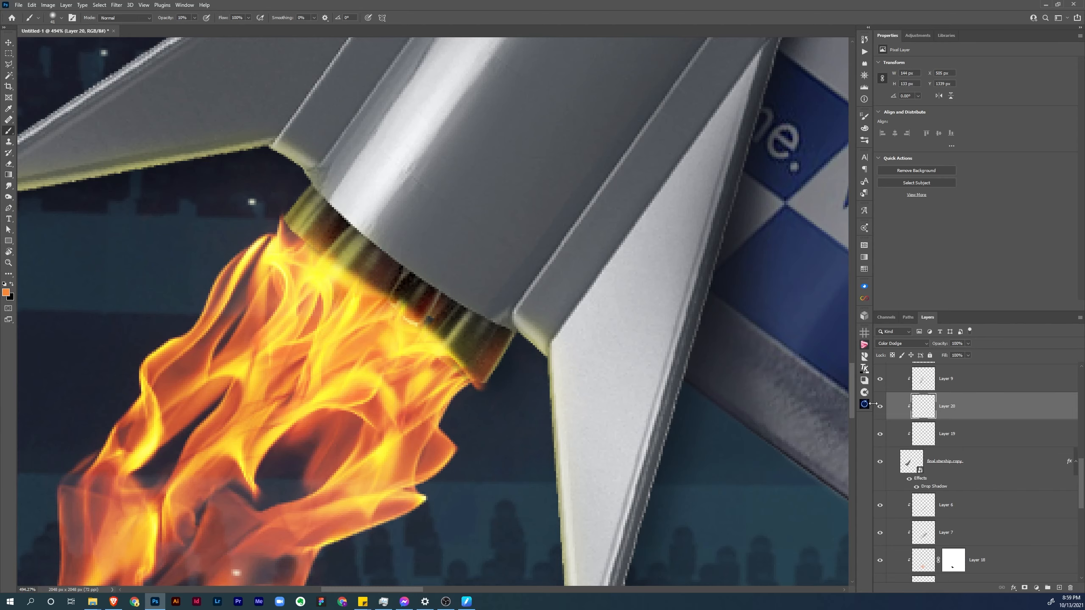
Add a clipped Color Dodge layer above Layer 20 and paint a broad soft orange glow over the left rocket's lower body and fins
{"action": "left_click", "coordinate": [1059, 589]}
{"action": "left_click", "coordinate": [900, 344]}
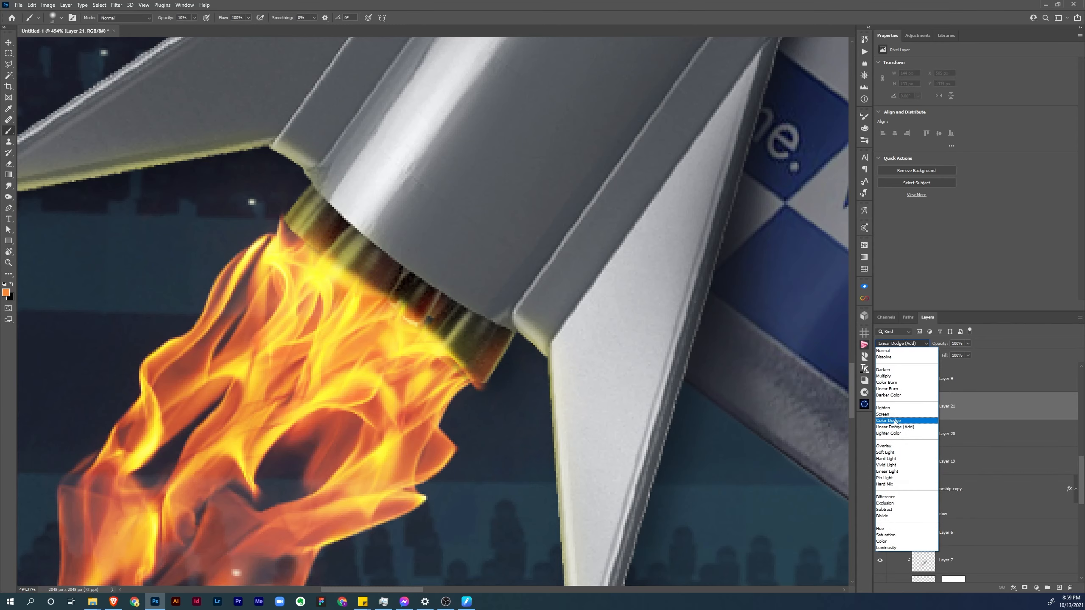
{"action": "left_click", "coordinate": [900, 421]}
{"action": "mouse_move", "coordinate": [468, 328]}
{"action": "left_mouse_down"}
{"action": "mouse_move", "coordinate": [512, 327]}
{"action": "mouse_move", "coordinate": [499, 327]}
{"action": "left_mouse_up"}
{"action": "left_click", "coordinate": [497, 326], "text": "alt"}
{"action": "mouse_move", "coordinate": [495, 318]}
{"action": "left_mouse_down"}
{"action": "mouse_move", "coordinate": [514, 357]}
{"action": "mouse_move", "coordinate": [547, 346]}
{"action": "mouse_move", "coordinate": [381, 196]}
{"action": "mouse_move", "coordinate": [497, 305]}
{"action": "mouse_move", "coordinate": [573, 323]}
{"action": "left_mouse_up"}
{"action": "mouse_move", "coordinate": [573, 323]}
{"action": "left_mouse_down"}
{"action": "mouse_move", "coordinate": [502, 245]}
{"action": "mouse_move", "coordinate": [522, 295]}
{"action": "left_mouse_up"}
{"action": "left_click", "coordinate": [527, 299], "text": "alt"}
{"action": "left_click", "coordinate": [528, 300], "text": "alt"}
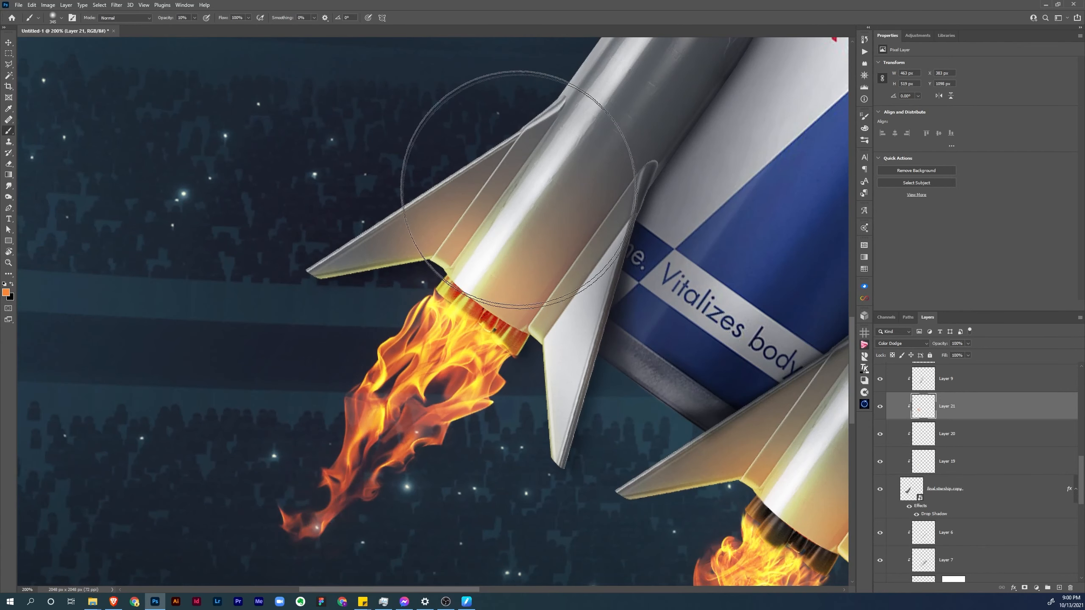
{"action": "left_click_drag", "start_coordinate": [637, 264], "coordinate": [589, 301]}
Trace a closed Pen tool path around the left rocket's exhaust nozzle and turn it into a selection
{"action": "left_click_drag", "start_coordinate": [442, 330], "coordinate": [485, 328]}
{"action": "key", "text": "p"}
{"action": "left_click", "coordinate": [329, 264]}
{"action": "left_click", "coordinate": [349, 275]}
{"action": "left_click_drag", "start_coordinate": [517, 405], "coordinate": [637, 458]}
{"action": "left_click", "coordinate": [517, 405], "text": "alt"}
{"action": "left_click_drag", "start_coordinate": [509, 482], "coordinate": [513, 490]}
{"action": "left_click_drag", "start_coordinate": [361, 472], "coordinate": [341, 454]}
{"action": "left_click_drag", "start_coordinate": [272, 319], "coordinate": [284, 309]}
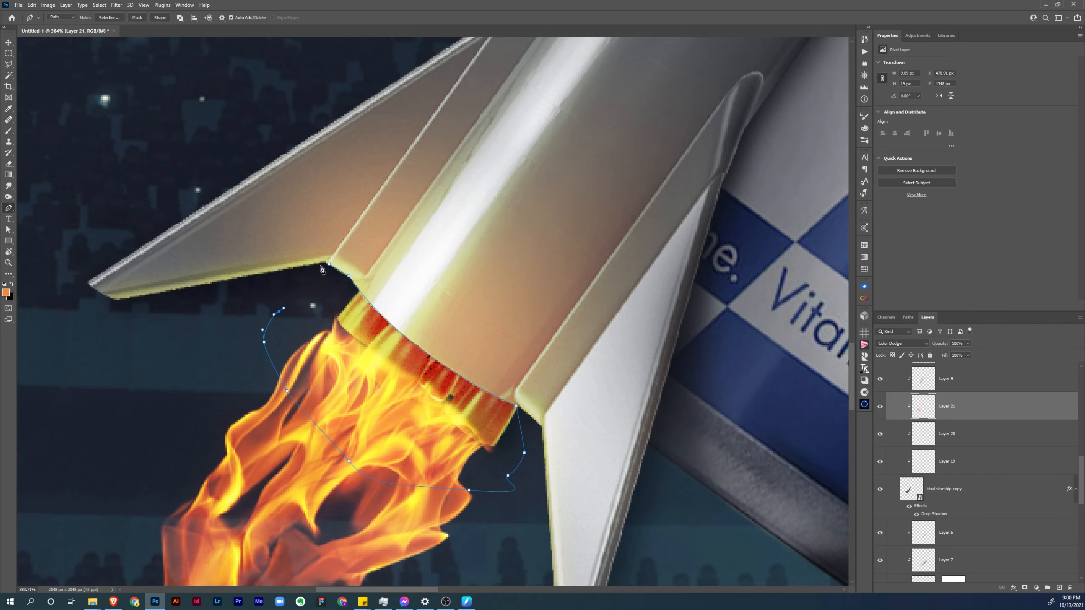
{"action": "left_click", "coordinate": [329, 265]}
{"action": "key", "text": "ctrl+Return"}
Add a layer mask to Layer 21 that hides the glow inside the selection, and activate the topmost layer
{"action": "left_click", "coordinate": [1025, 588], "text": "alt"}
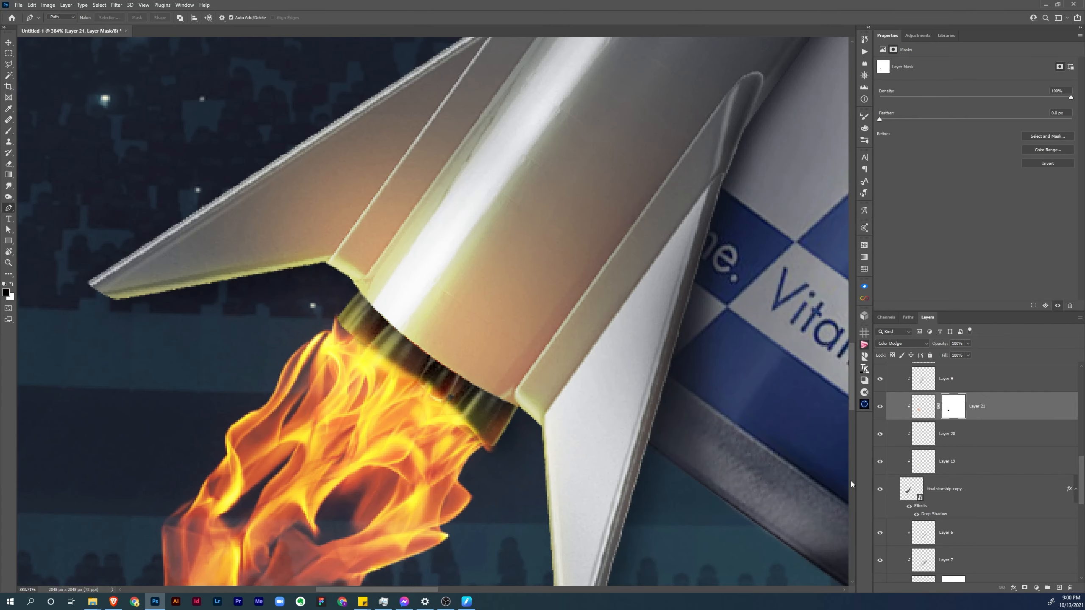
{"action": "key", "text": "ctrl+0"}
{"action": "key", "text": "alt+period"}
{"action": "key", "text": "b"}
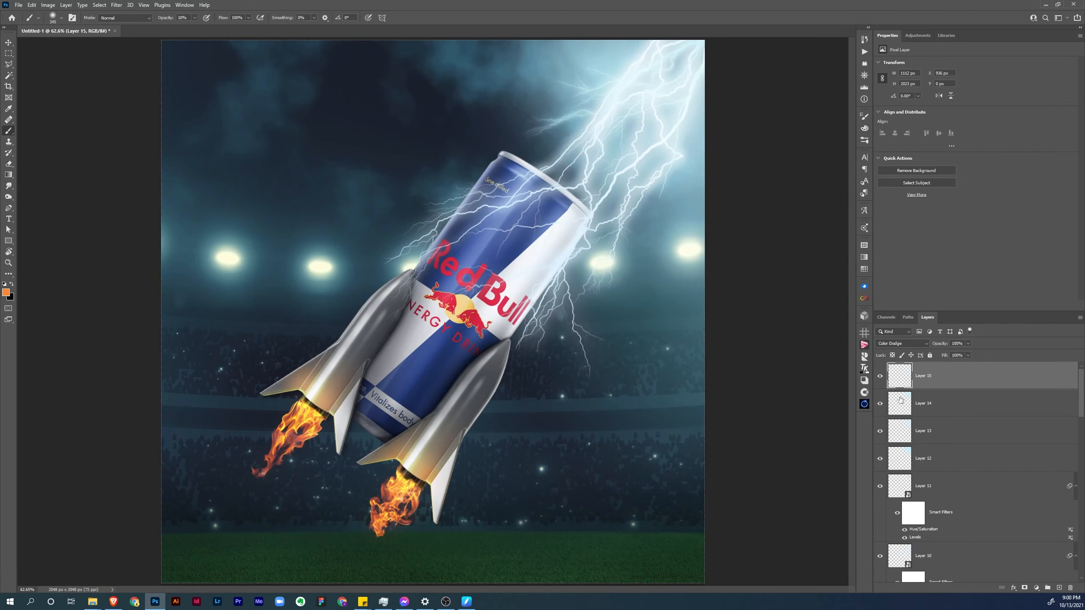
Compare the left rocket with Layer 21's orange glow hidden and shown
{"action": "key", "text": "v"}
{"action": "left_click", "coordinate": [372, 331]}
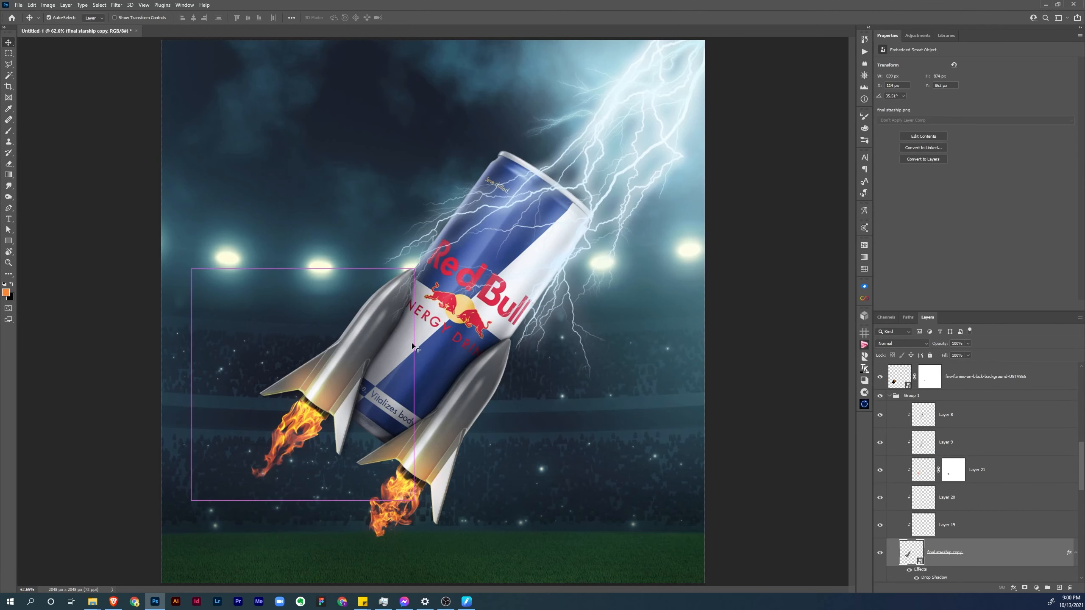
{"action": "left_click", "coordinate": [880, 470]}
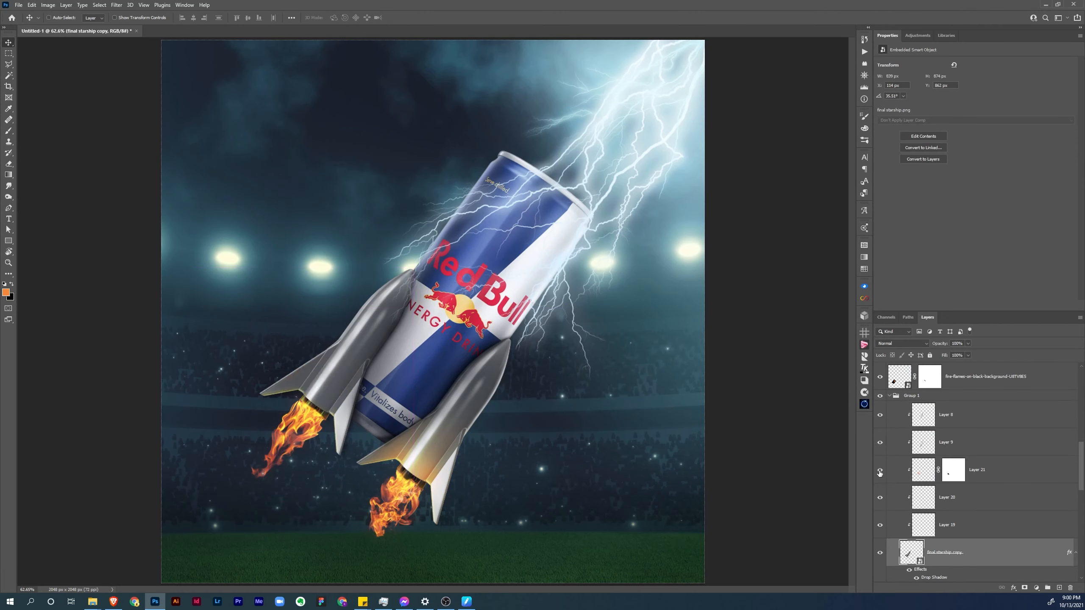
{"action": "left_click", "coordinate": [880, 472]}
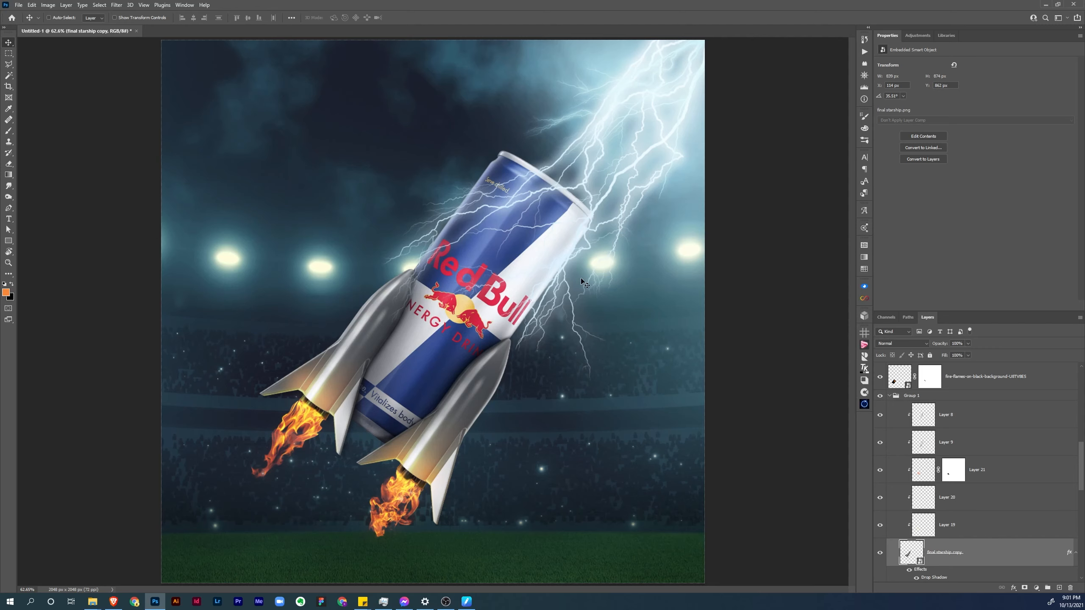
Check Layer 15's effect by hiding and showing it, and add a new empty layer above it
{"action": "left_click", "coordinate": [995, 376]}
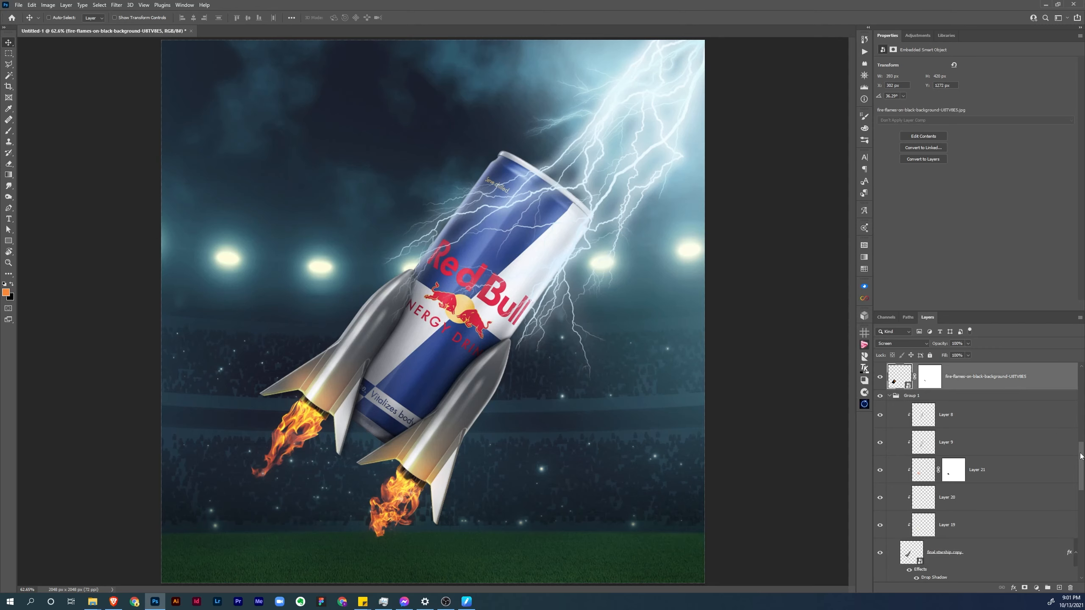
{"action": "left_click_drag", "start_coordinate": [1081, 457], "coordinate": [1082, 377]}
{"action": "left_click", "coordinate": [1020, 385]}
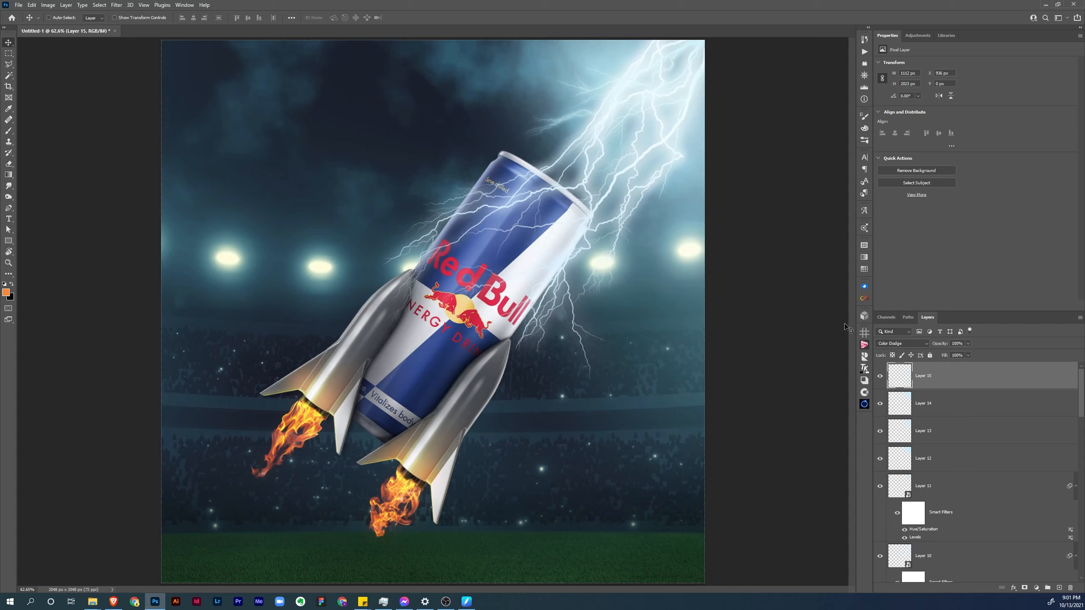
{"action": "left_click", "coordinate": [880, 376]}
{"action": "left_click", "coordinate": [880, 376]}
{"action": "left_click", "coordinate": [1059, 588]}
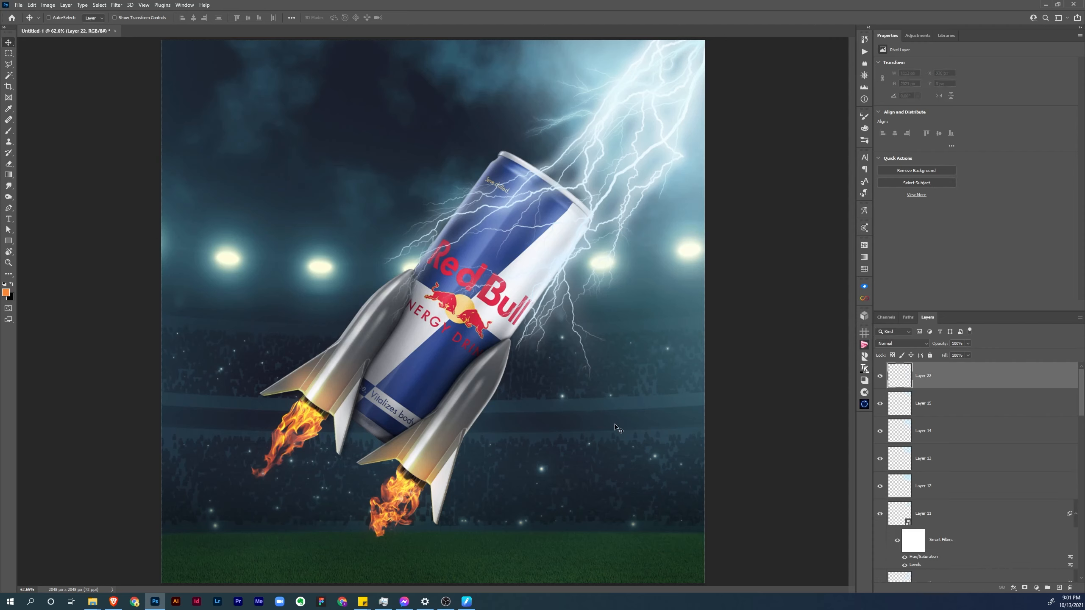
Set the Soft Round brush to 0% hardness and 50% opacity
{"action": "key", "text": "b"}
{"action": "right_click", "coordinate": [508, 363]}
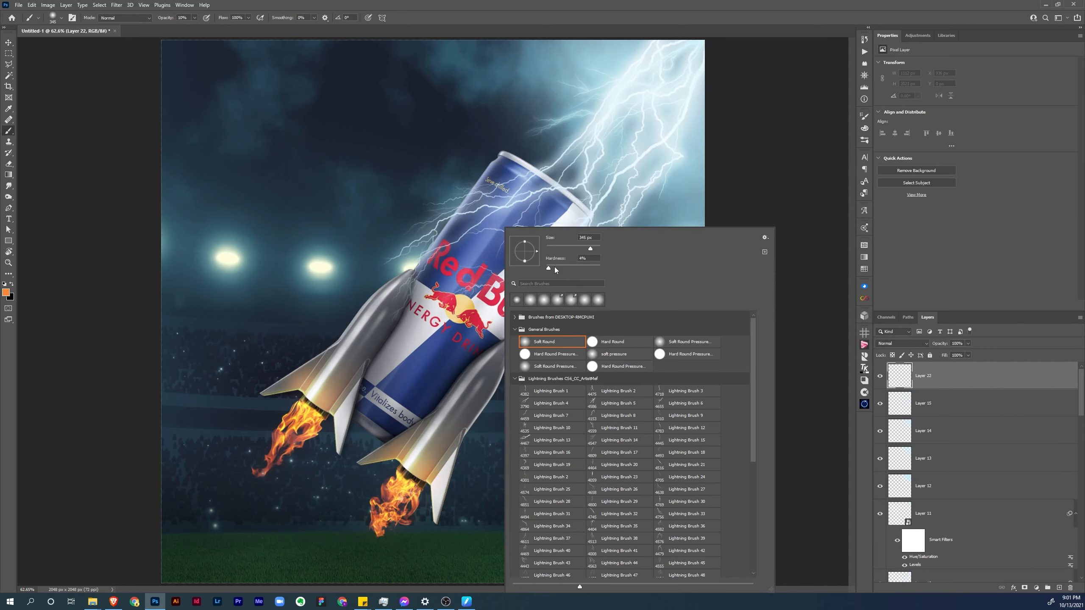
{"action": "left_click_drag", "start_coordinate": [549, 266], "coordinate": [546, 266]}
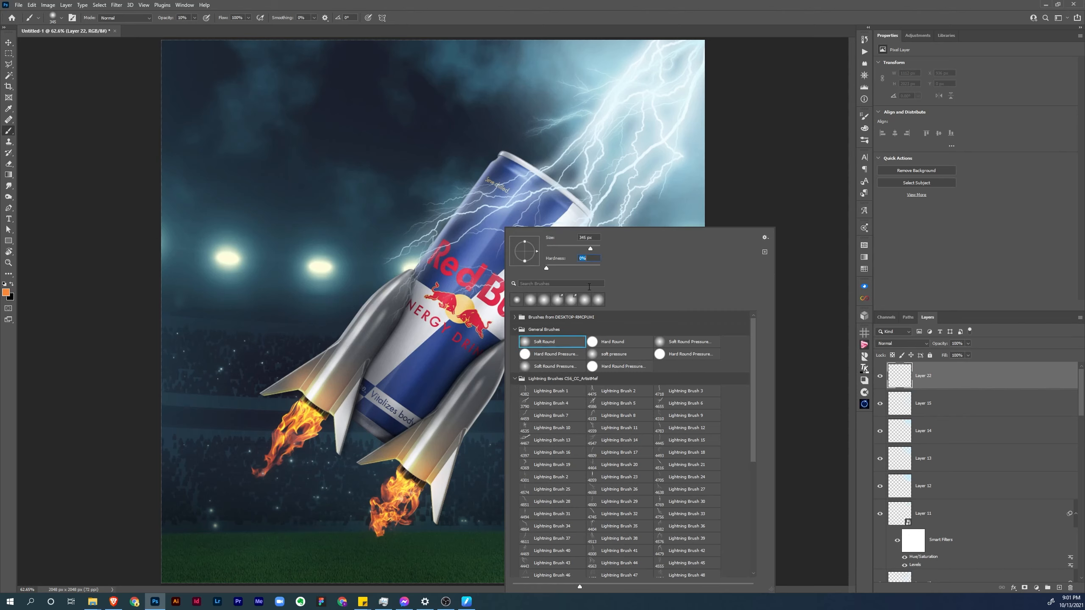
{"action": "left_click", "coordinate": [905, 371]}
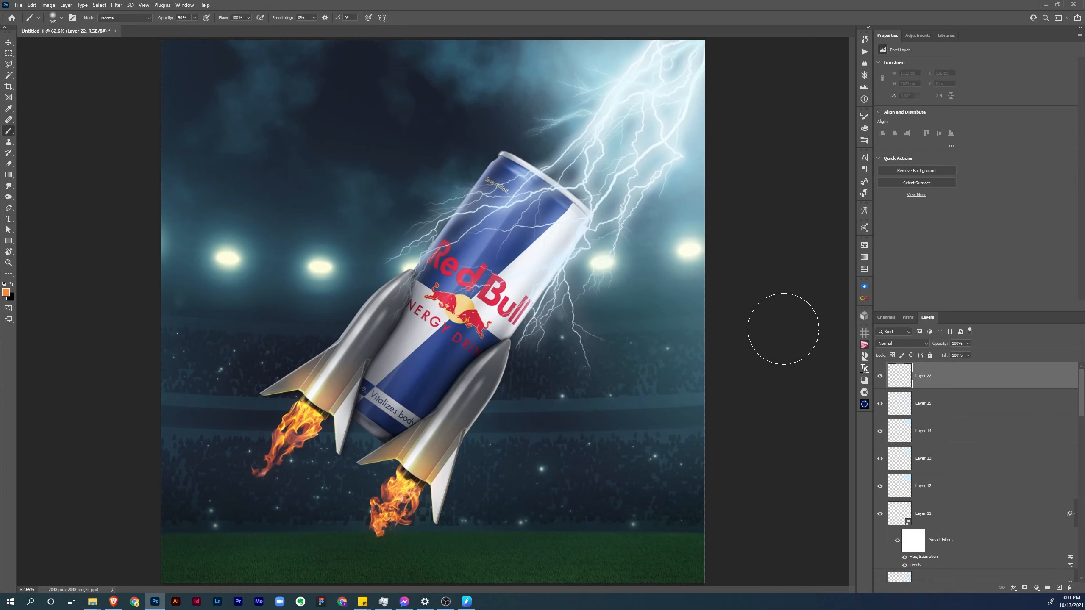
Sample the rightmost stadium light's color and shift the foreground color to pale blue #b6d9f5
{"action": "left_click", "coordinate": [690, 256], "text": "alt"}
{"action": "left_click", "coordinate": [6, 293]}
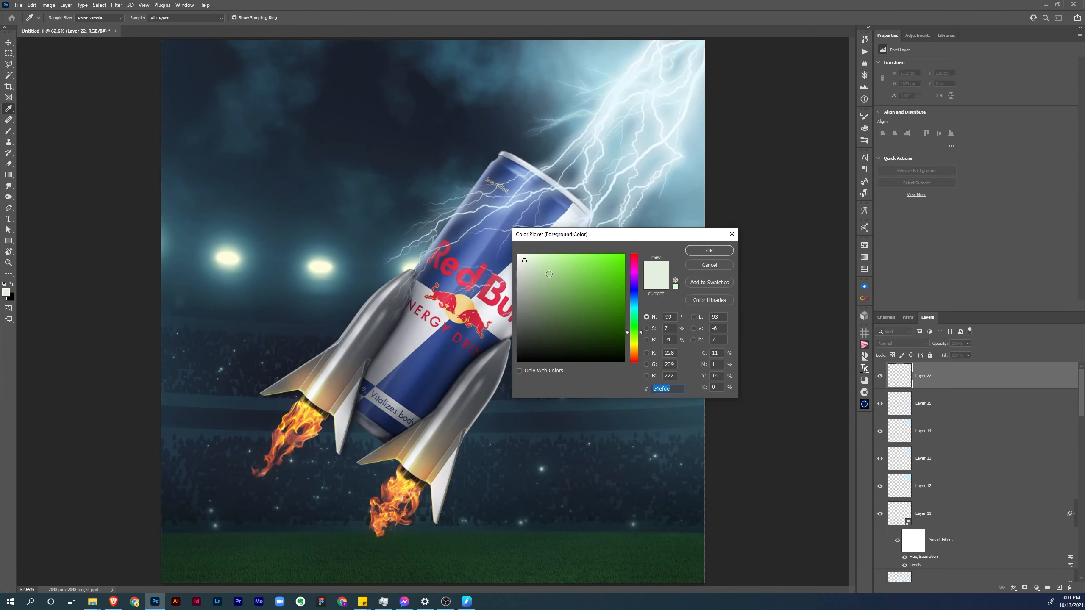
{"action": "left_click_drag", "start_coordinate": [633, 337], "coordinate": [633, 305]}
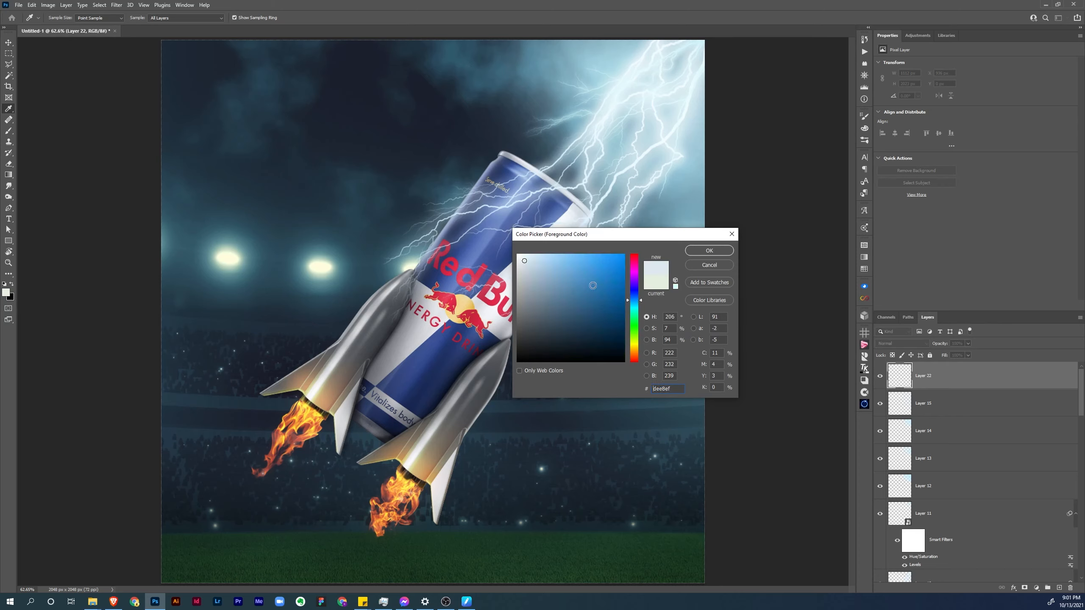
{"action": "left_click", "coordinate": [545, 257]}
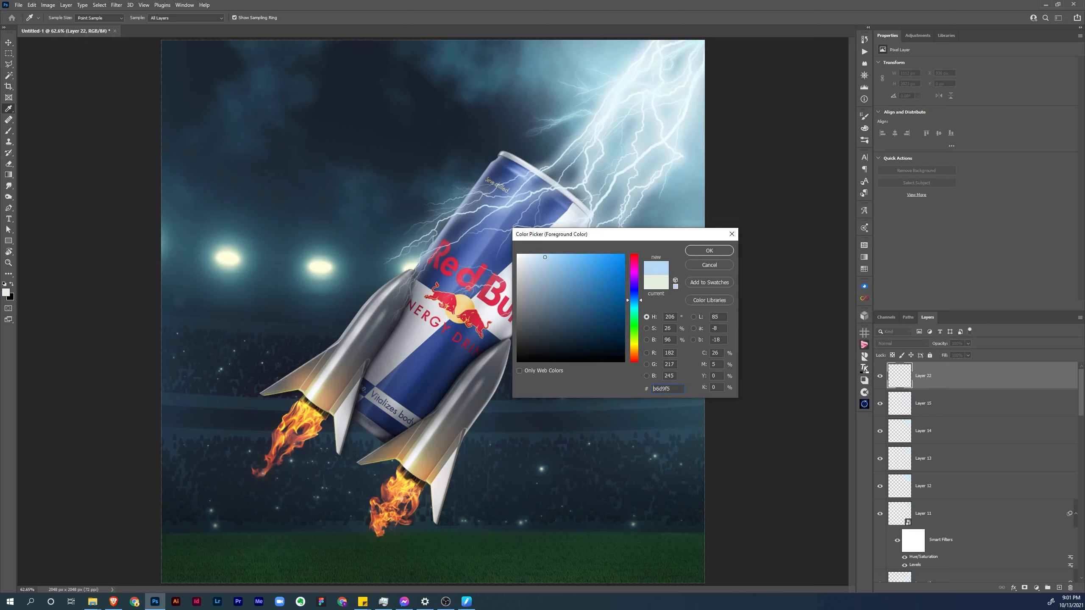
{"action": "left_click", "coordinate": [707, 252]}
Set Layer 22 to Color Dodge and paint soft blue glows over the two stadium lights right of the can, raising the brush opacity
{"action": "left_click", "coordinate": [902, 343]}
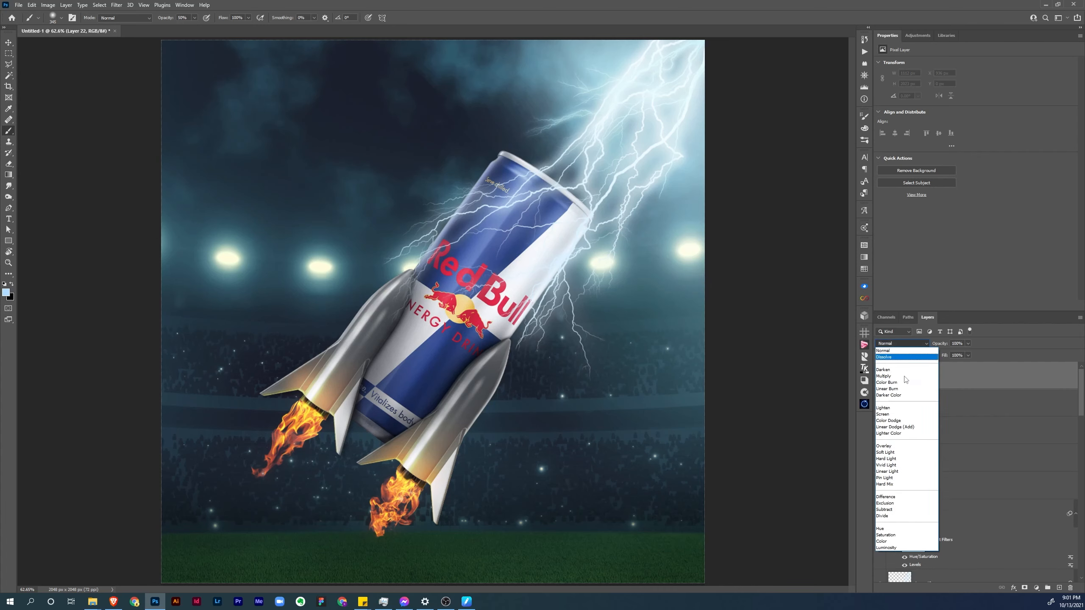
{"action": "left_click", "coordinate": [908, 421]}
{"action": "mouse_move", "coordinate": [689, 252]}
{"action": "left_mouse_down"}
{"action": "mouse_move", "coordinate": [684, 282]}
{"action": "mouse_move", "coordinate": [677, 275]}
{"action": "mouse_move", "coordinate": [701, 267]}
{"action": "left_mouse_up"}
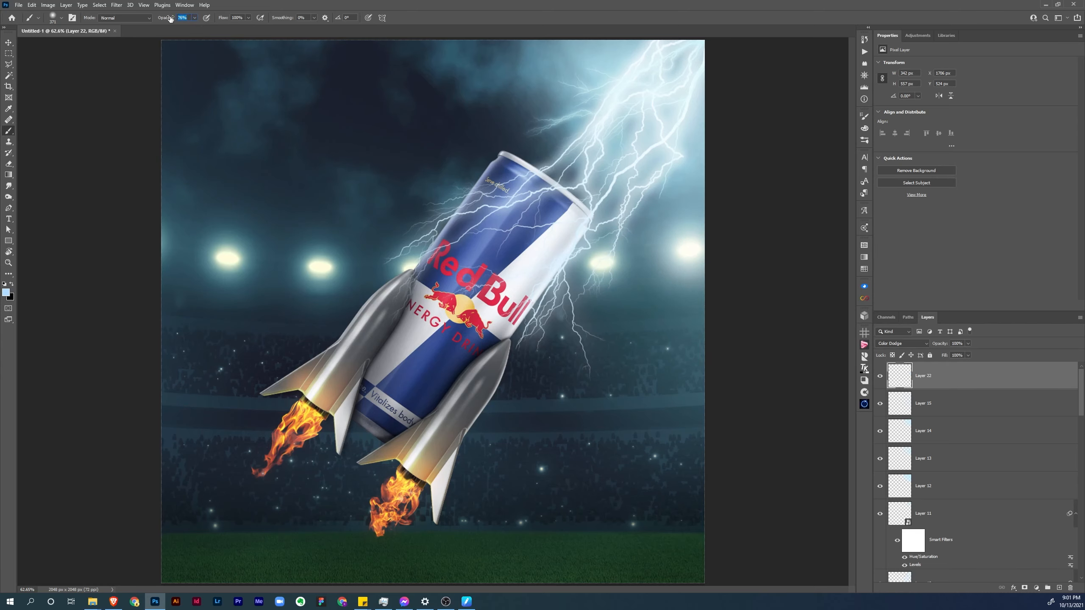
{"action": "left_click_drag", "start_coordinate": [171, 18], "coordinate": [172, 18]}
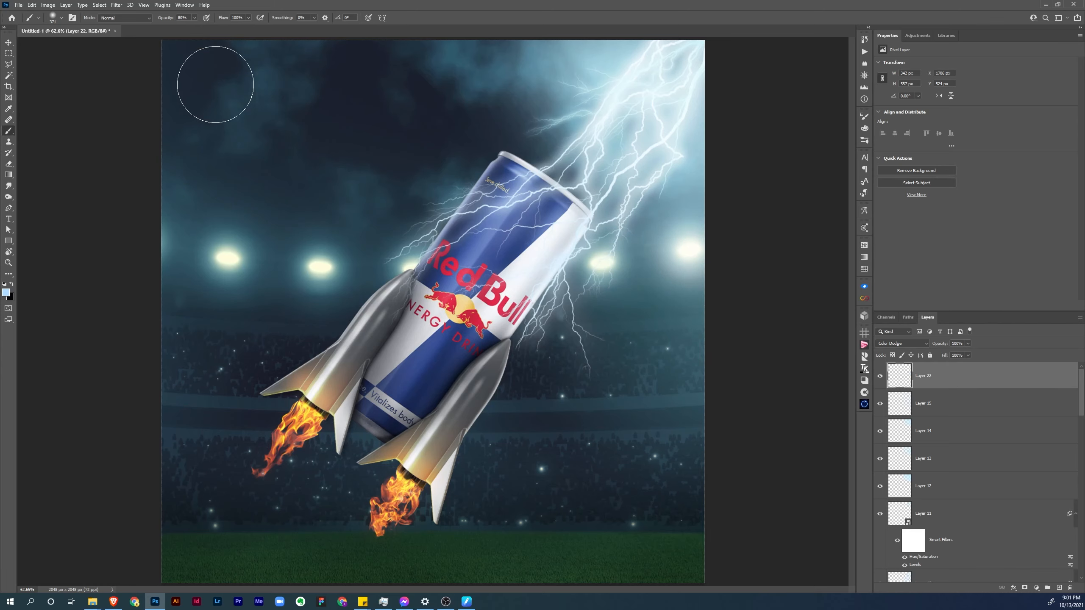
{"action": "left_click", "coordinate": [605, 263]}
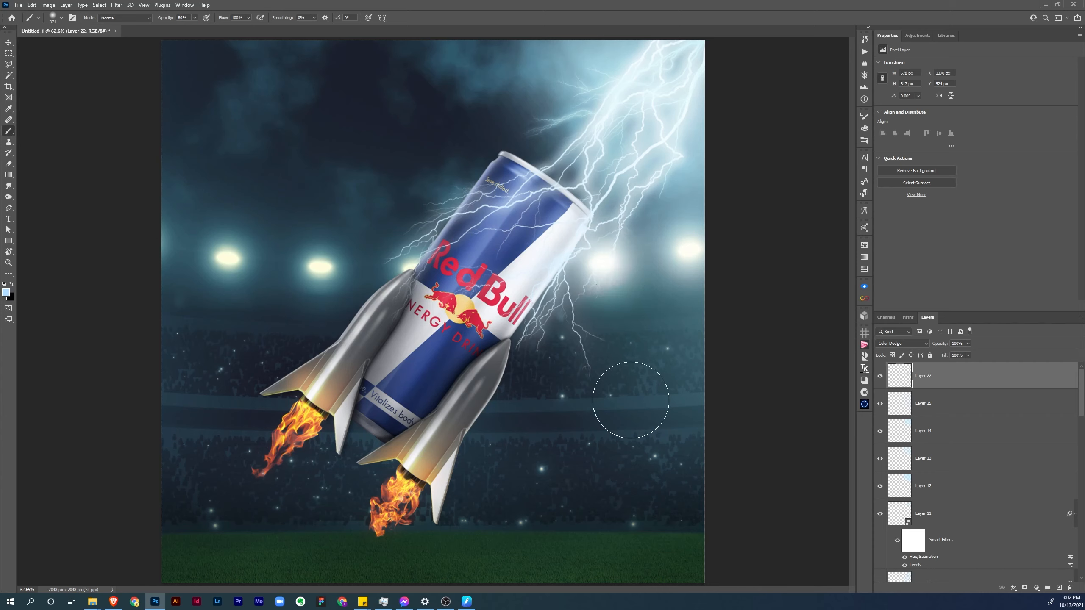
{"action": "left_click", "coordinate": [691, 250]}
Compare the stadium lights with Layer 22's glow hidden and shown
{"action": "left_click", "coordinate": [881, 377]}
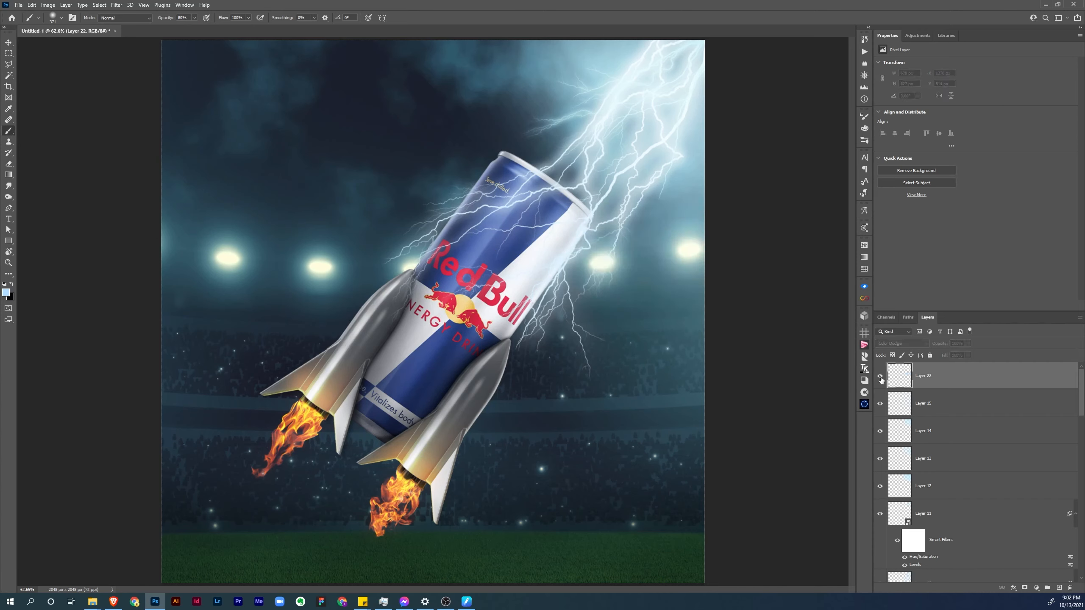
{"action": "left_click", "coordinate": [881, 377]}
{"action": "left_click", "coordinate": [881, 377]}
{"action": "left_click", "coordinate": [881, 377]}
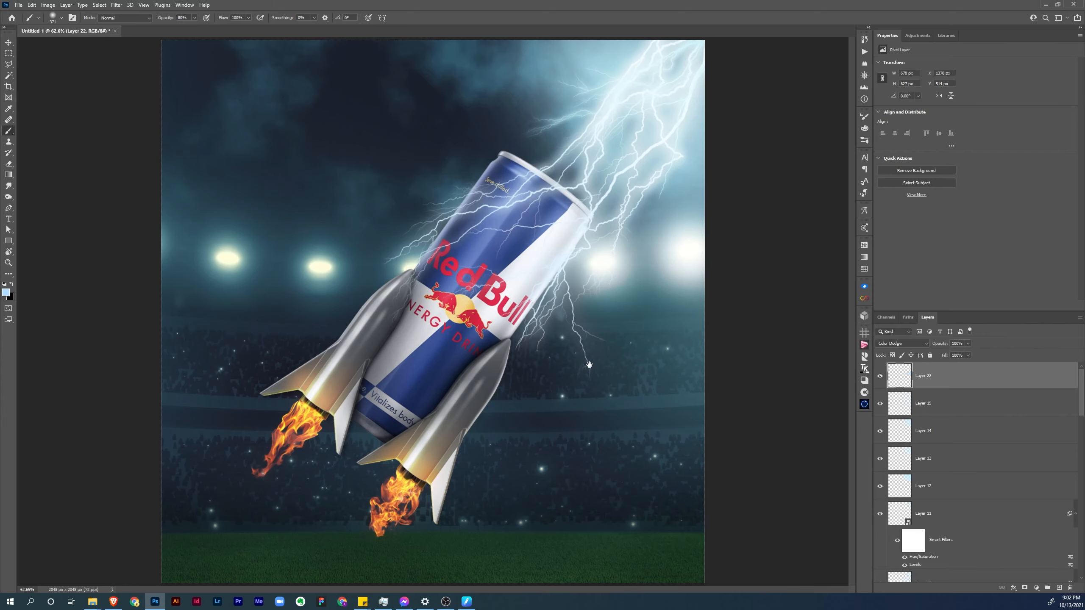
Add a new layer above Layer 22 and choose the flare 3 brush from the Lens Flares Stars stamp brushes, adjusting its size
{"action": "left_click", "coordinate": [1059, 588]}
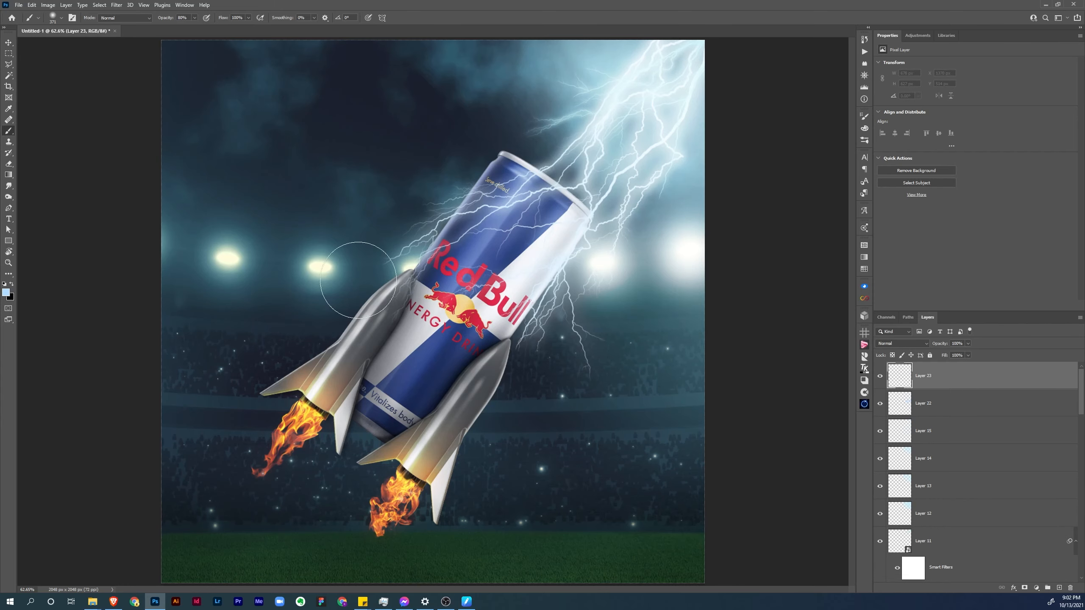
{"action": "right_click", "coordinate": [463, 344]}
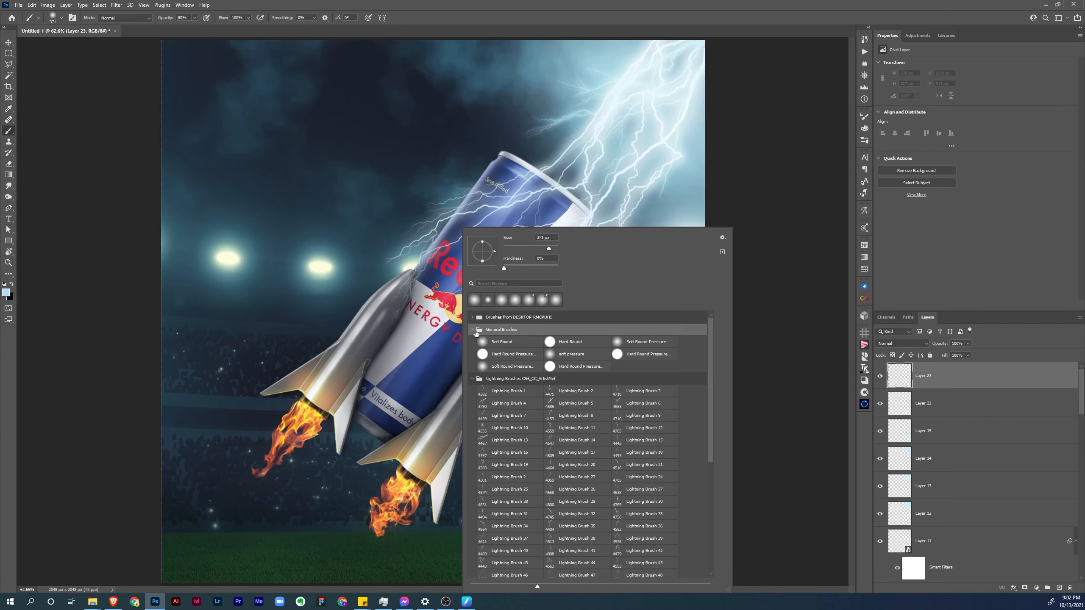
{"action": "left_click", "coordinate": [473, 330]}
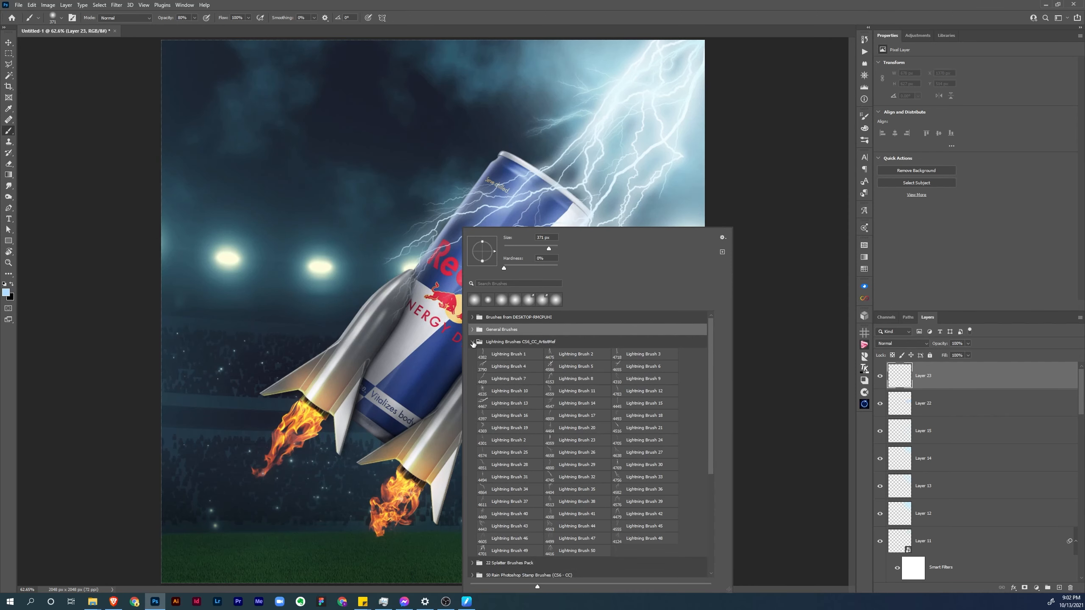
{"action": "left_click", "coordinate": [473, 343]}
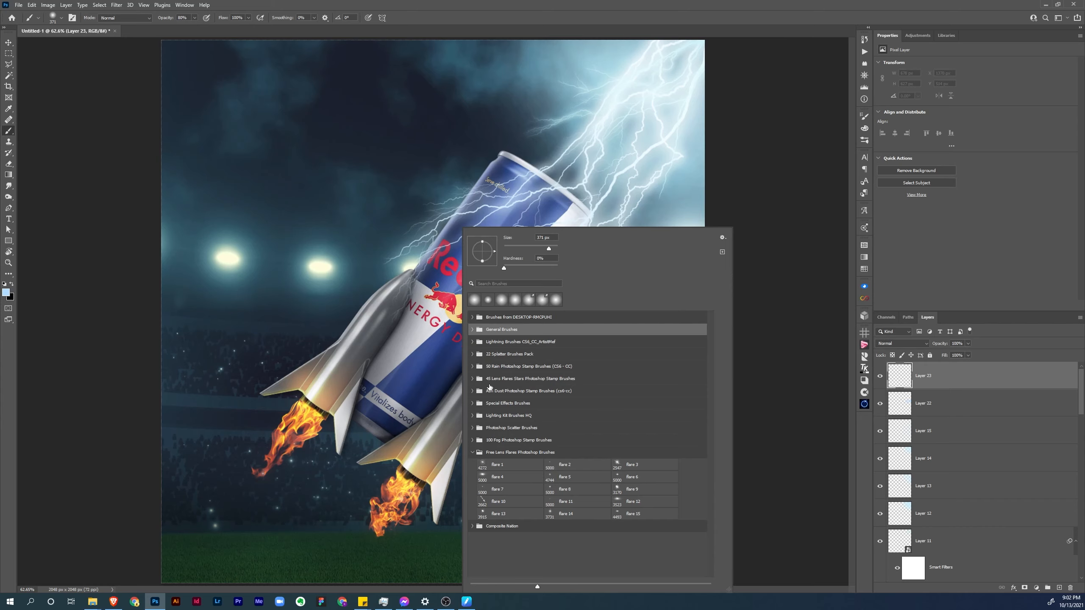
{"action": "left_click", "coordinate": [475, 378]}
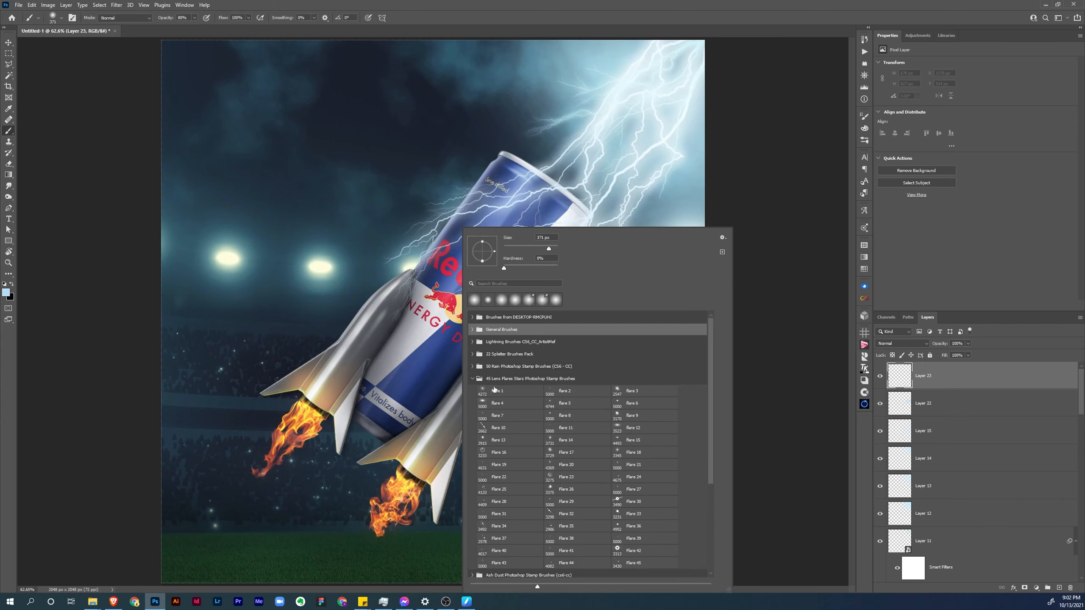
{"action": "left_click", "coordinate": [622, 393]}
{"action": "left_click_drag", "start_coordinate": [319, 320], "coordinate": [154, 339]}
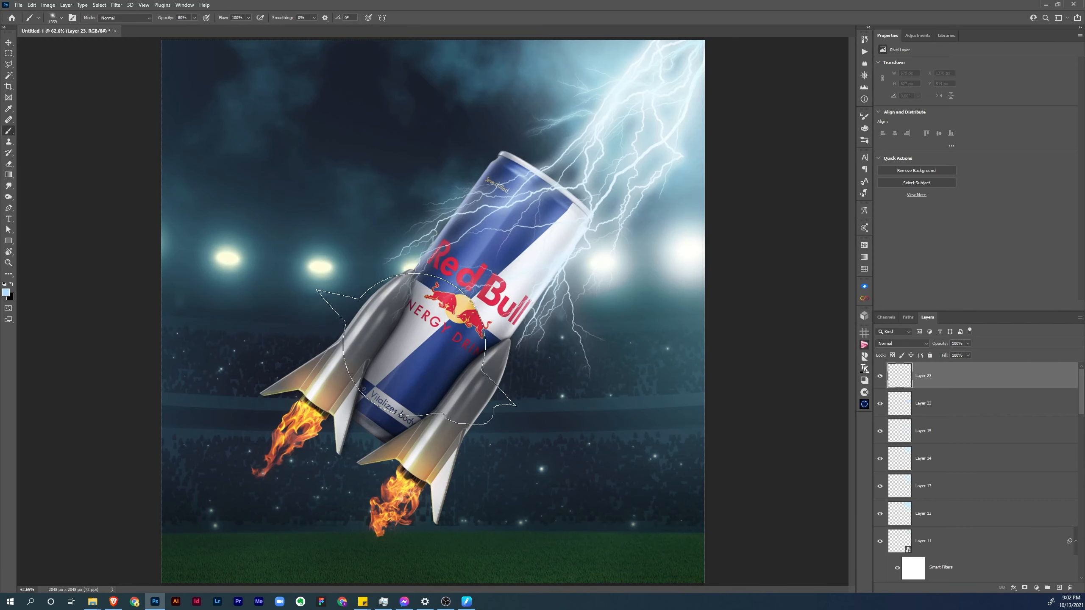
Rotate the canvas view counterclockwise and set the foreground to a lighter orange based on a color sampled from the left rocket
{"action": "key", "text": "r"}
{"action": "mouse_move", "coordinate": [414, 349]}
{"action": "left_mouse_down"}
{"action": "mouse_move", "coordinate": [418, 324]}
{"action": "mouse_move", "coordinate": [341, 316]}
{"action": "left_mouse_up"}
{"action": "left_click", "coordinate": [418, 453], "text": "alt"}
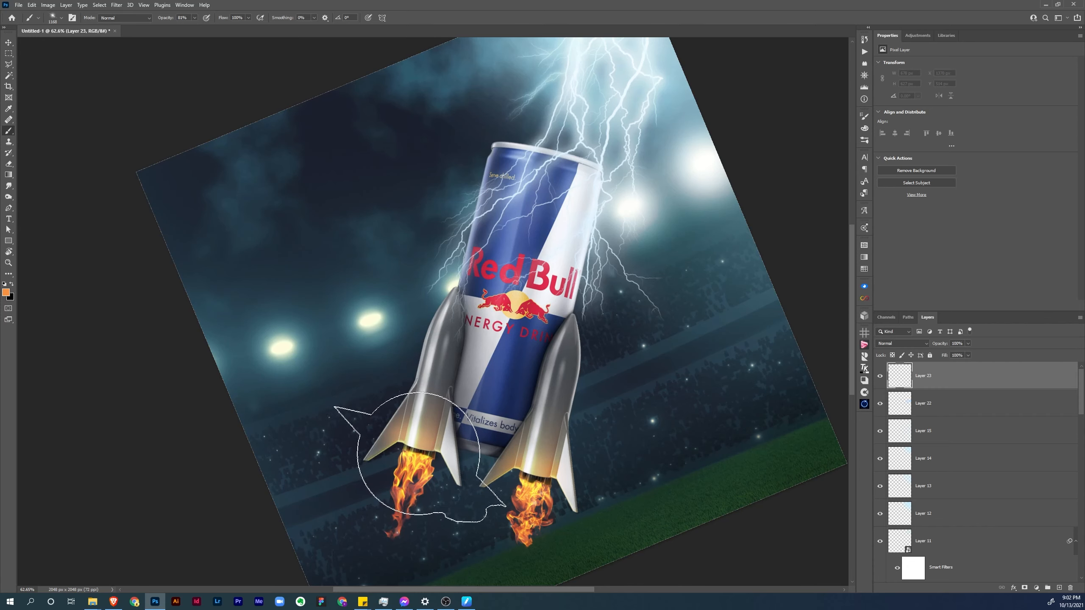
{"action": "left_click", "coordinate": [4, 293]}
{"action": "left_click", "coordinate": [582, 256]}
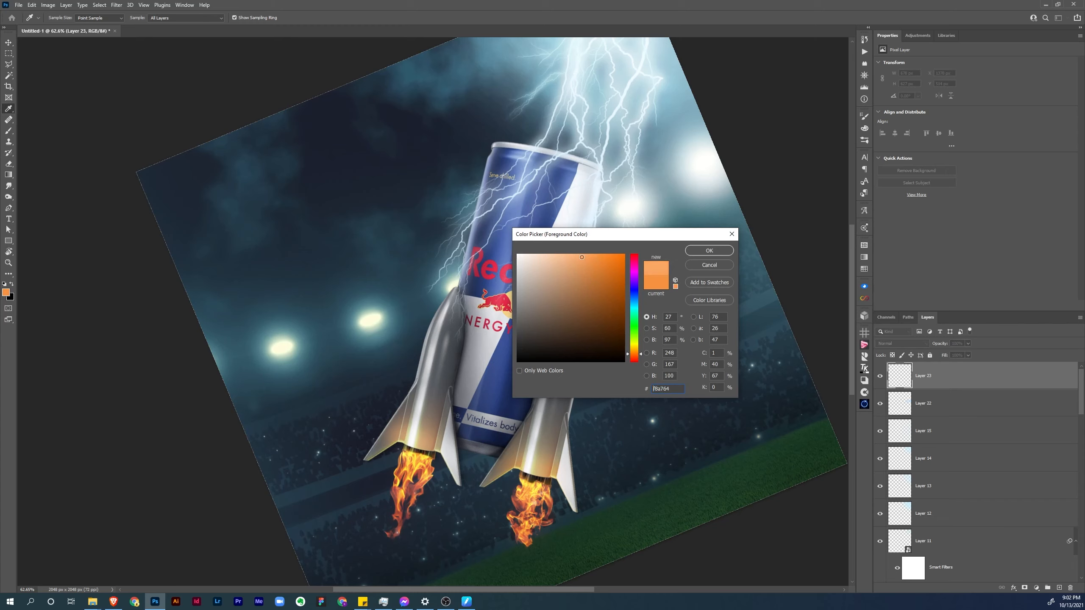
{"action": "mouse_move", "coordinate": [587, 257]}
{"action": "left_mouse_down"}
{"action": "mouse_move", "coordinate": [596, 257]}
{"action": "mouse_move", "coordinate": [575, 254]}
{"action": "left_mouse_up"}
{"action": "left_click", "coordinate": [709, 251]}
{"action": "key", "text": "b"}
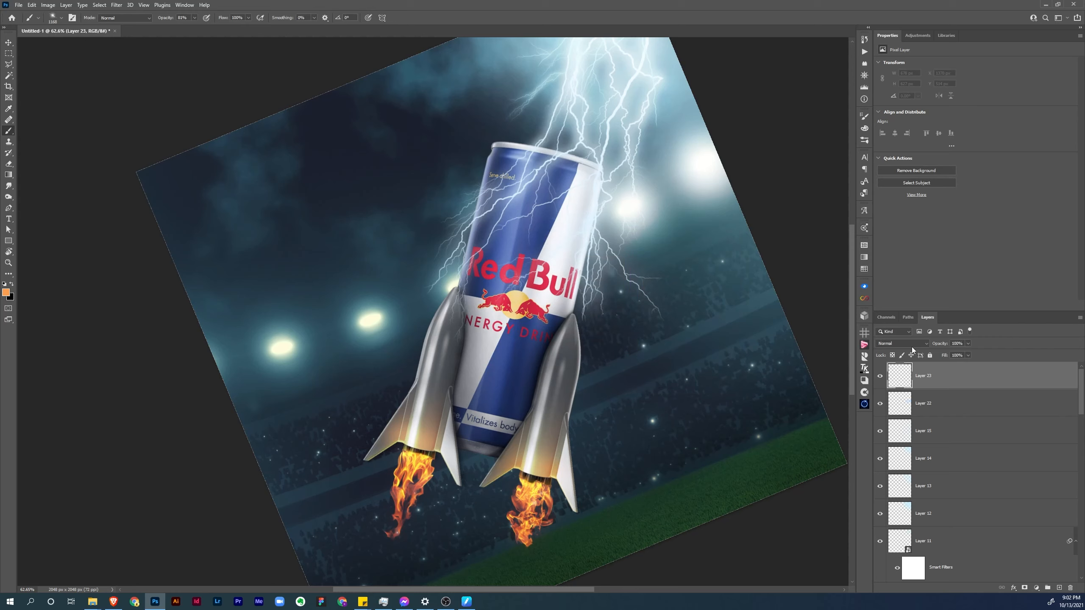
Set Layer 23 to Color Dodge, stamp a large and a smaller flare on the two leftmost stadium lights, and reset the view rotation
{"action": "left_click", "coordinate": [912, 344]}
{"action": "left_click", "coordinate": [896, 421]}
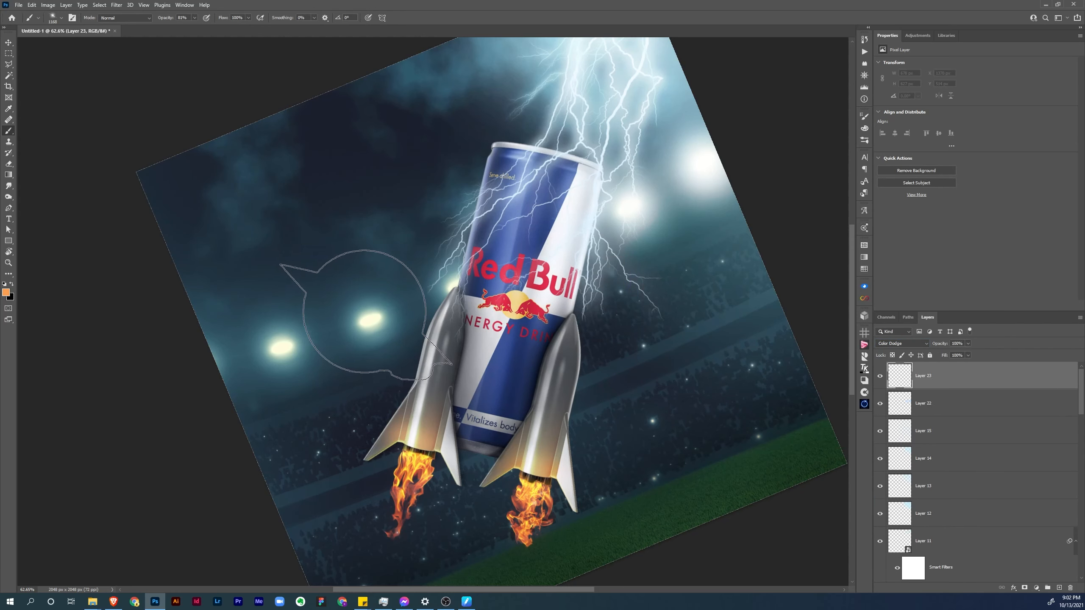
{"action": "left_click", "coordinate": [371, 315]}
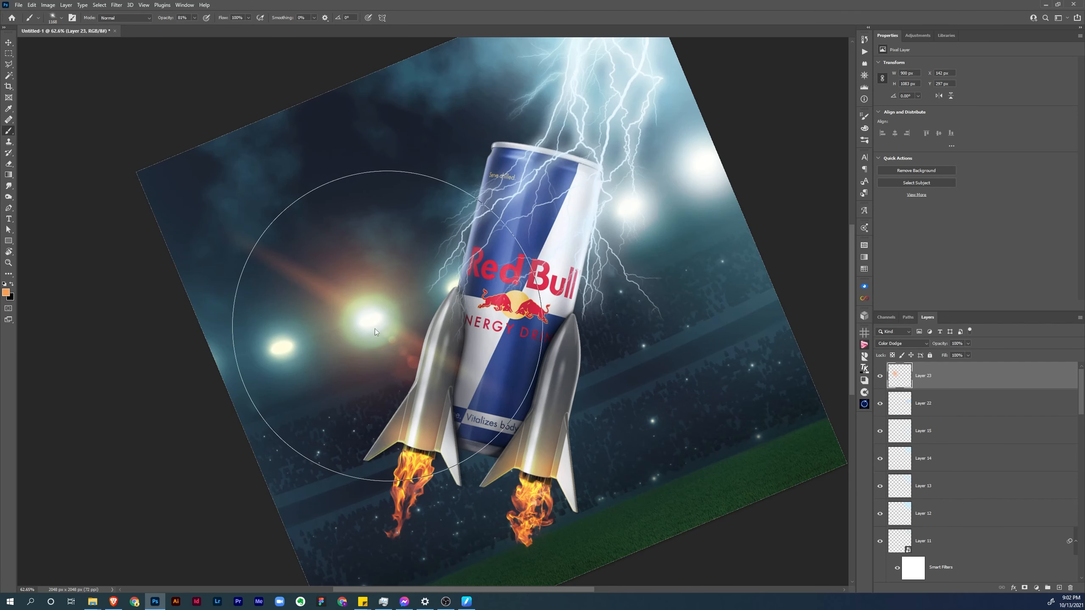
{"action": "left_click_drag", "start_coordinate": [387, 326], "coordinate": [331, 345]}
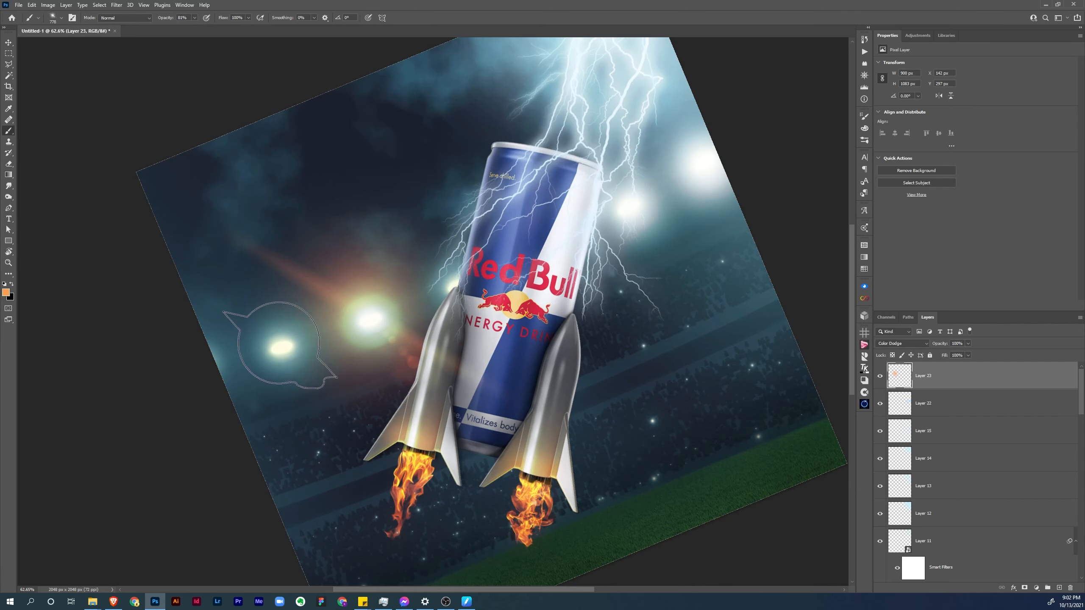
{"action": "left_click", "coordinate": [280, 345]}
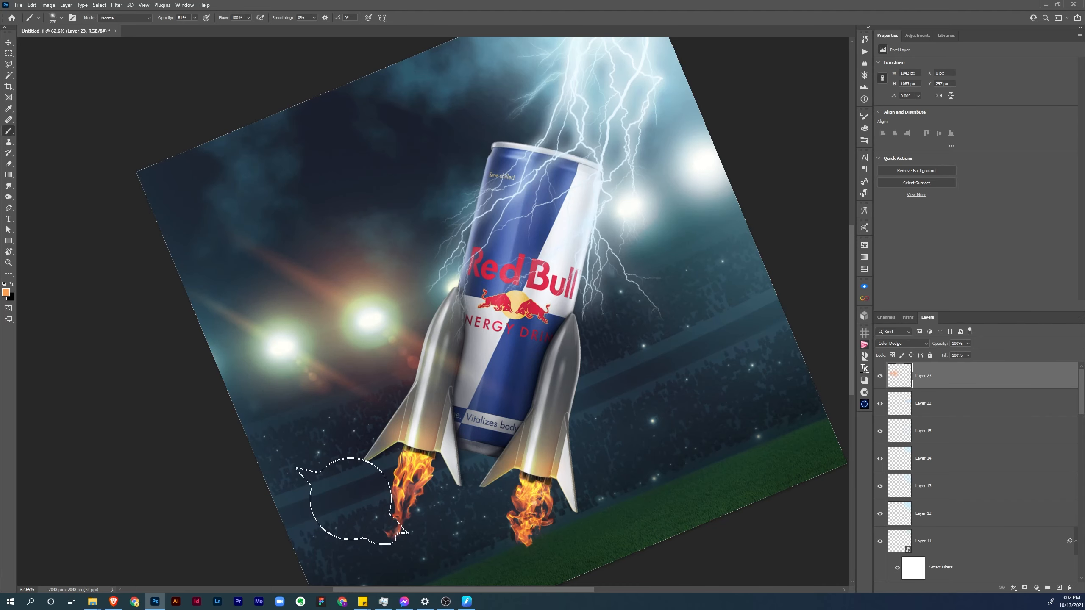
{"action": "key", "text": "r"}
{"action": "left_click", "coordinate": [132, 17]}
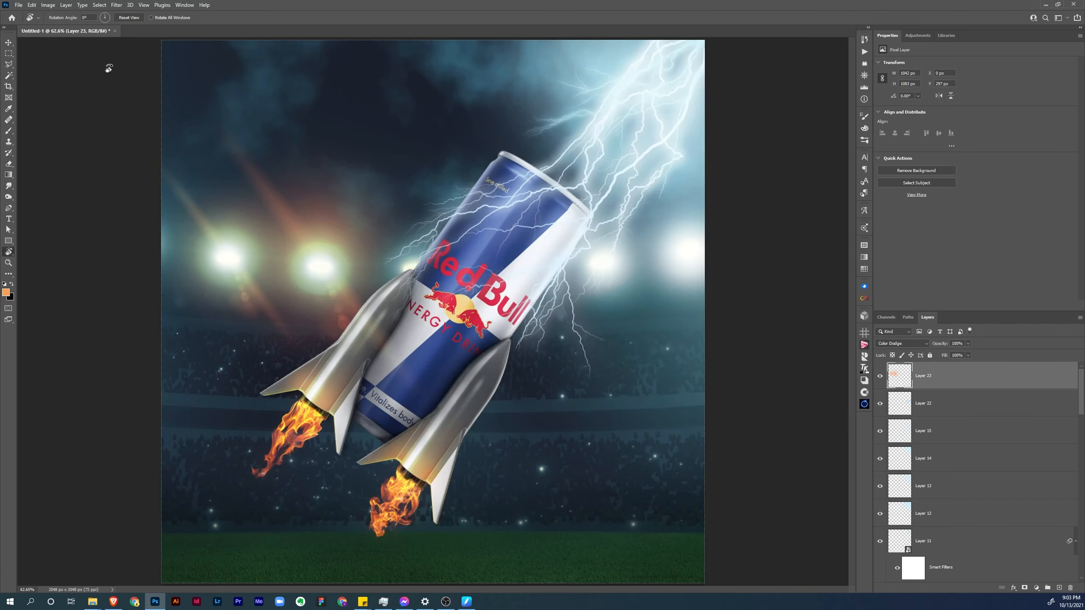
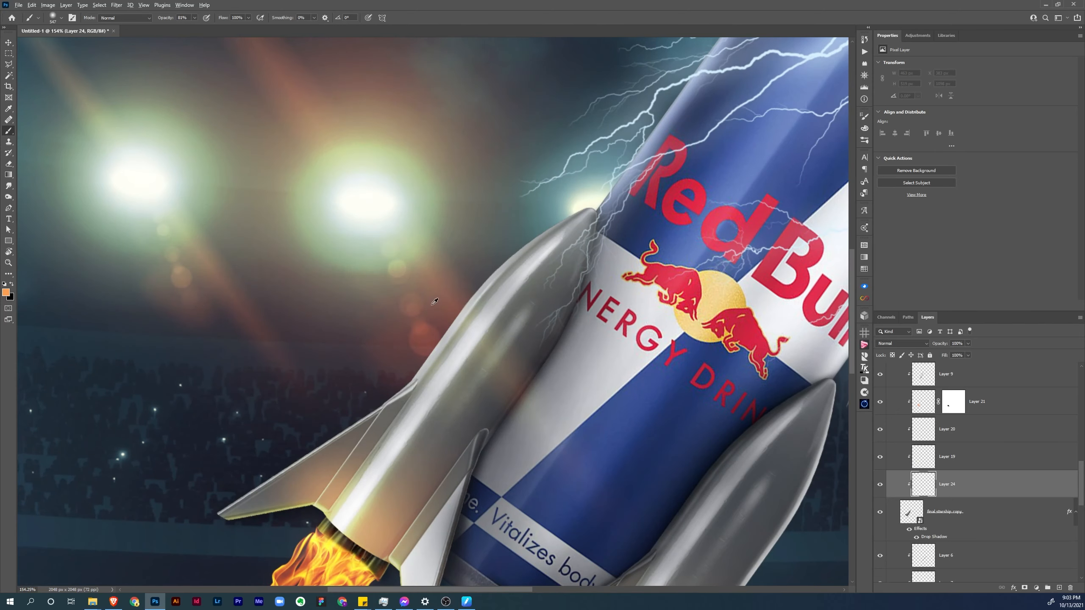
Set the clipped Layer 24 to Overlay and prepare a smaller soft brush at 20% opacity
{"action": "key", "text": "alt+space"}
{"action": "left_click_drag", "start_coordinate": [408, 316], "coordinate": [252, 330]}
{"action": "key", "text": "2"}
{"action": "left_click", "coordinate": [900, 343]}
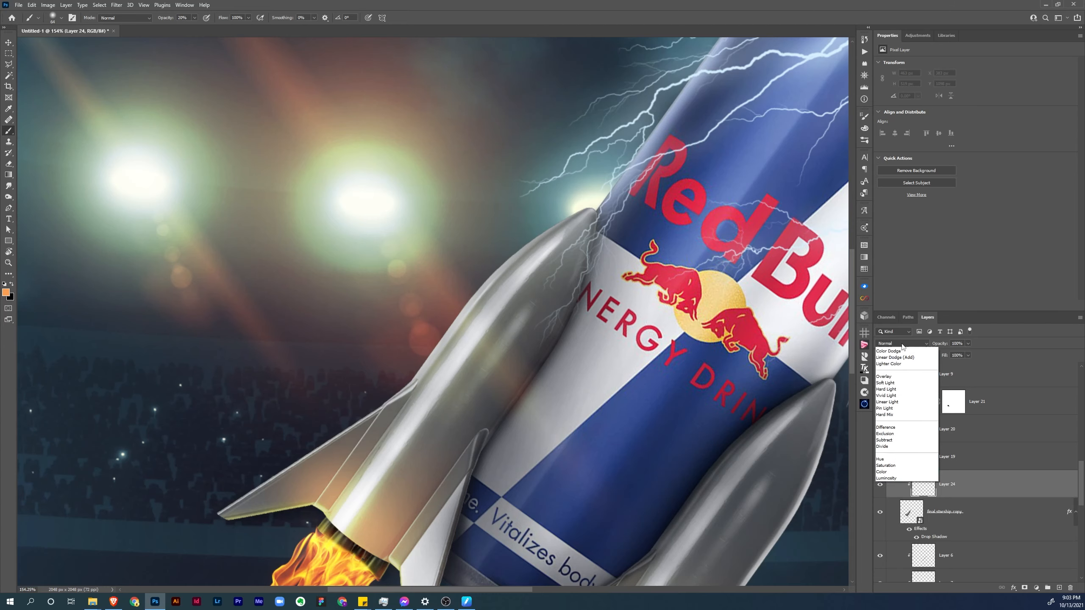
{"action": "left_click", "coordinate": [883, 446]}
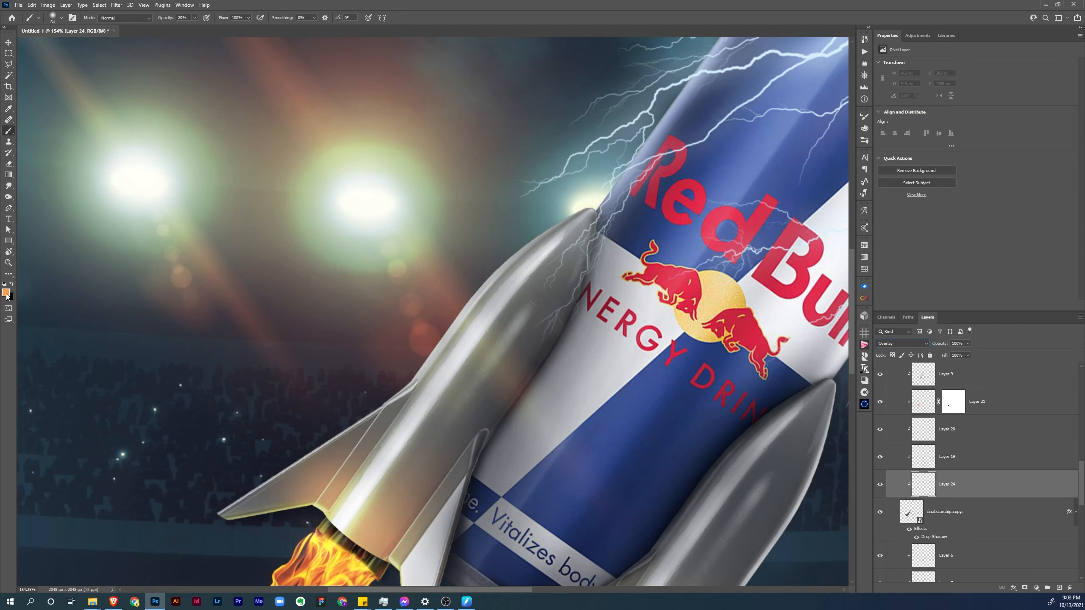
Paint an orange rim light along the left rocket's outer edge, from the nose to the fin
{"action": "mouse_move", "coordinate": [577, 190]}
{"action": "left_mouse_down"}
{"action": "mouse_move", "coordinate": [517, 235]}
{"action": "mouse_move", "coordinate": [449, 306]}
{"action": "left_mouse_up"}
{"action": "mouse_move", "coordinate": [515, 241]}
{"action": "left_mouse_down"}
{"action": "mouse_move", "coordinate": [440, 307]}
{"action": "mouse_move", "coordinate": [399, 367]}
{"action": "mouse_move", "coordinate": [411, 357]}
{"action": "mouse_move", "coordinate": [213, 499]}
{"action": "left_mouse_up"}
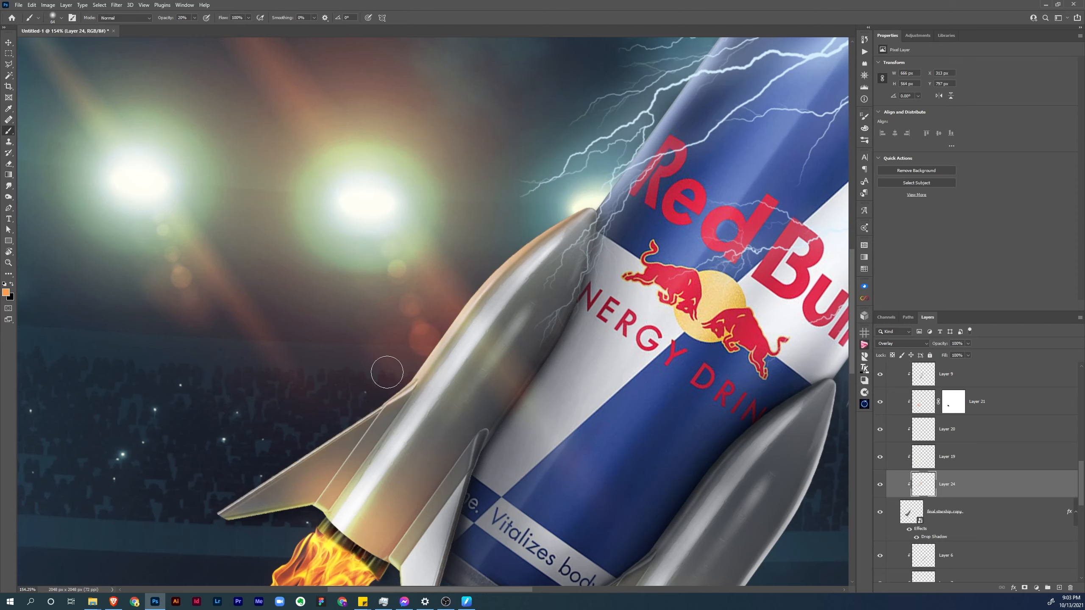
{"action": "left_click_drag", "start_coordinate": [577, 199], "coordinate": [553, 212]}
Spread a fainter orange glow over the left rocket's upper outer side with a larger brush at 10% opacity
{"action": "left_click_drag", "start_coordinate": [531, 262], "coordinate": [597, 259]}
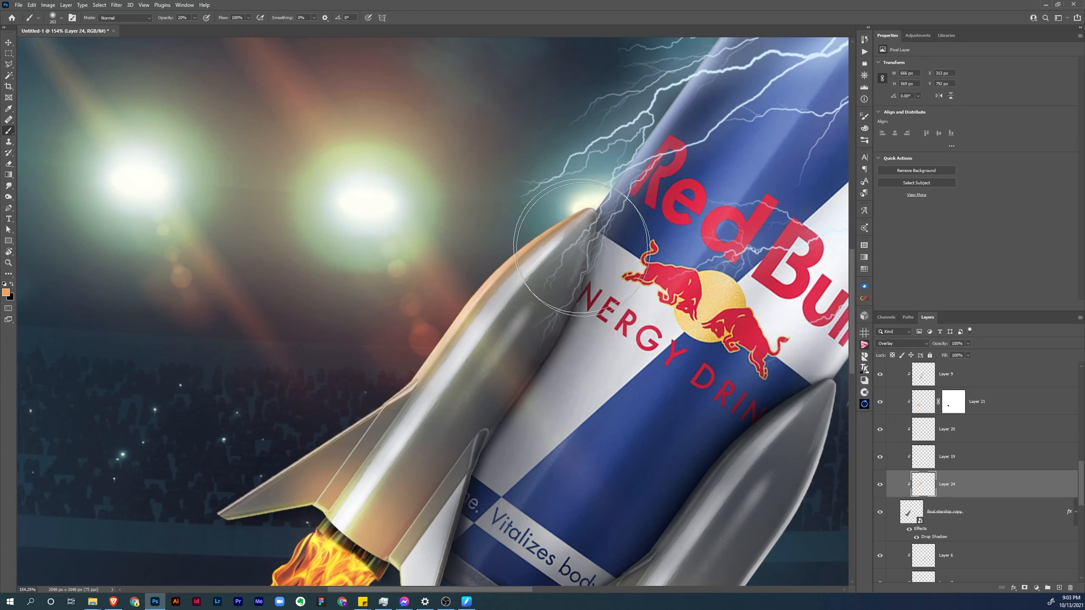
{"action": "key", "text": "1"}
{"action": "mouse_move", "coordinate": [541, 209]}
{"action": "left_mouse_down"}
{"action": "mouse_move", "coordinate": [489, 276]}
{"action": "mouse_move", "coordinate": [501, 278]}
{"action": "mouse_move", "coordinate": [461, 274]}
{"action": "mouse_move", "coordinate": [453, 302]}
{"action": "left_mouse_up"}
{"action": "left_click_drag", "start_coordinate": [497, 225], "coordinate": [419, 297]}
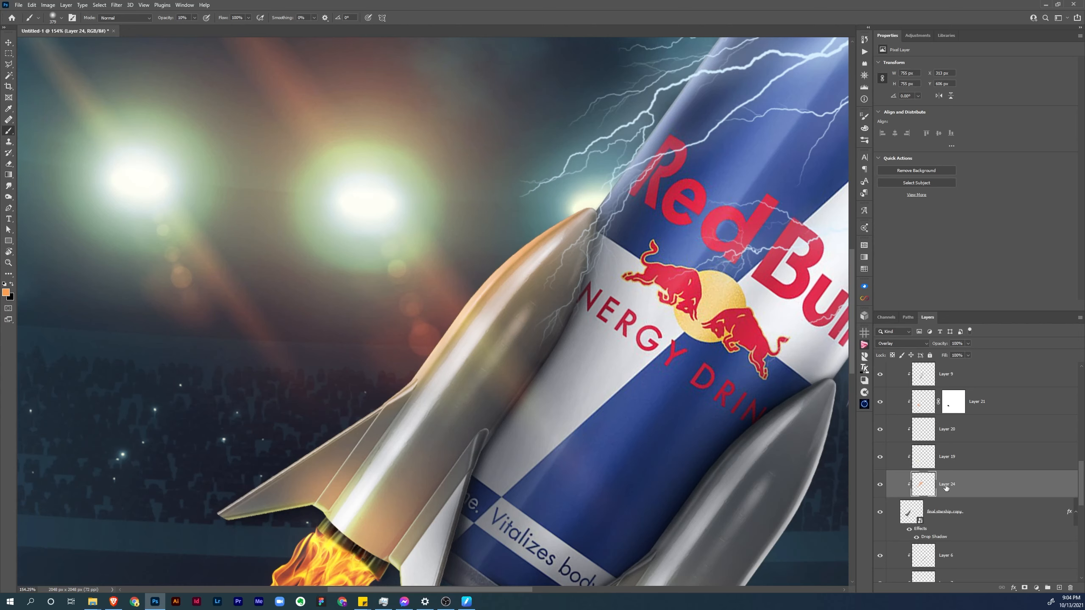
Convert Layer 24 to a smart object and apply Levels with the highlight input at 181
{"action": "right_click", "coordinate": [965, 488]}
{"action": "left_click", "coordinate": [987, 266]}
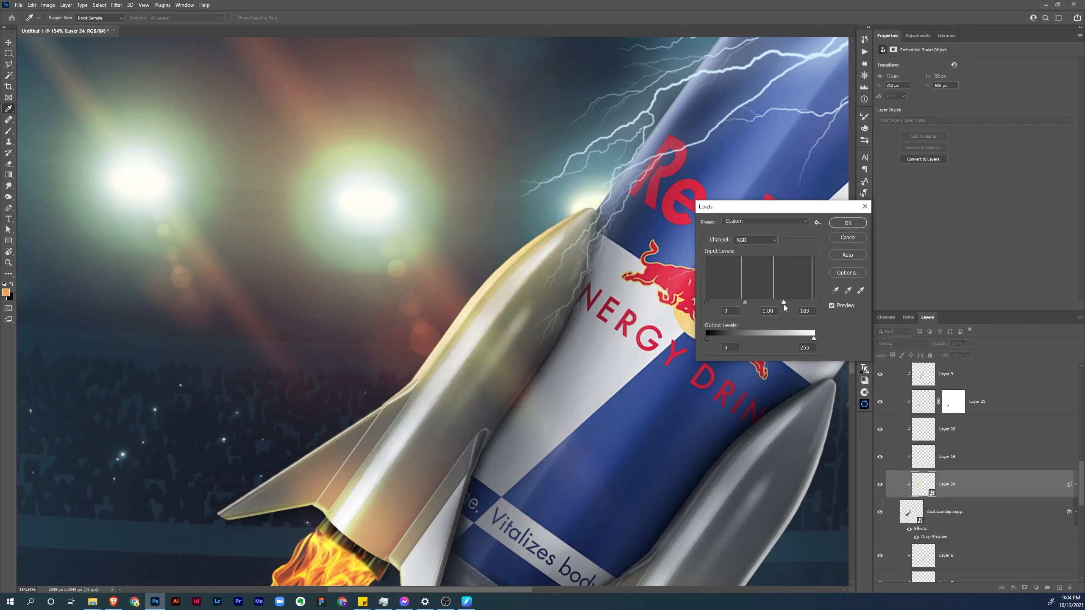
{"action": "left_click_drag", "start_coordinate": [784, 304], "coordinate": [782, 304]}
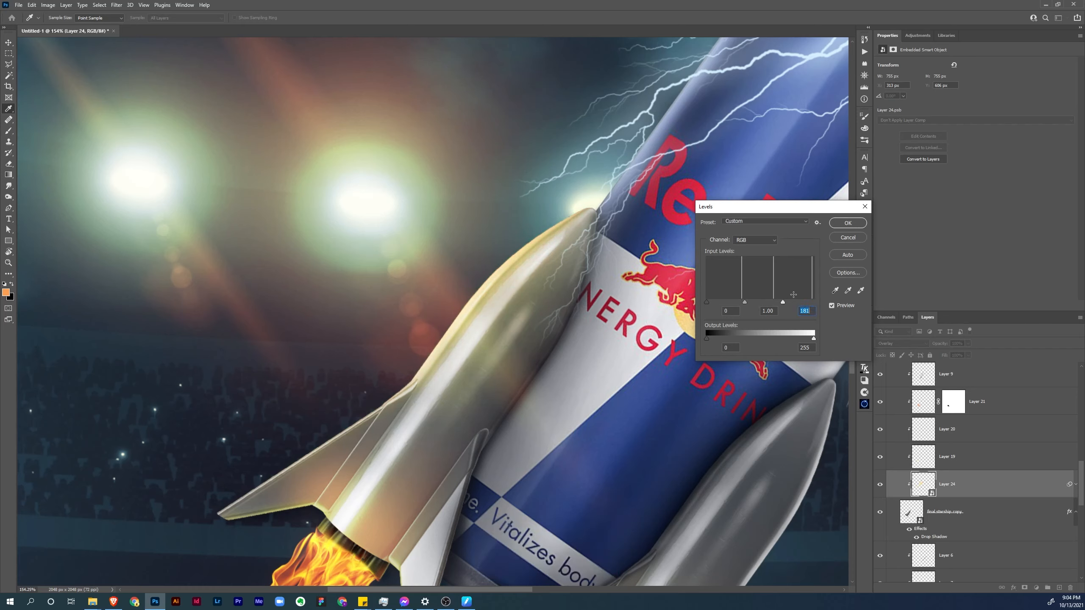
{"action": "left_click", "coordinate": [853, 226]}
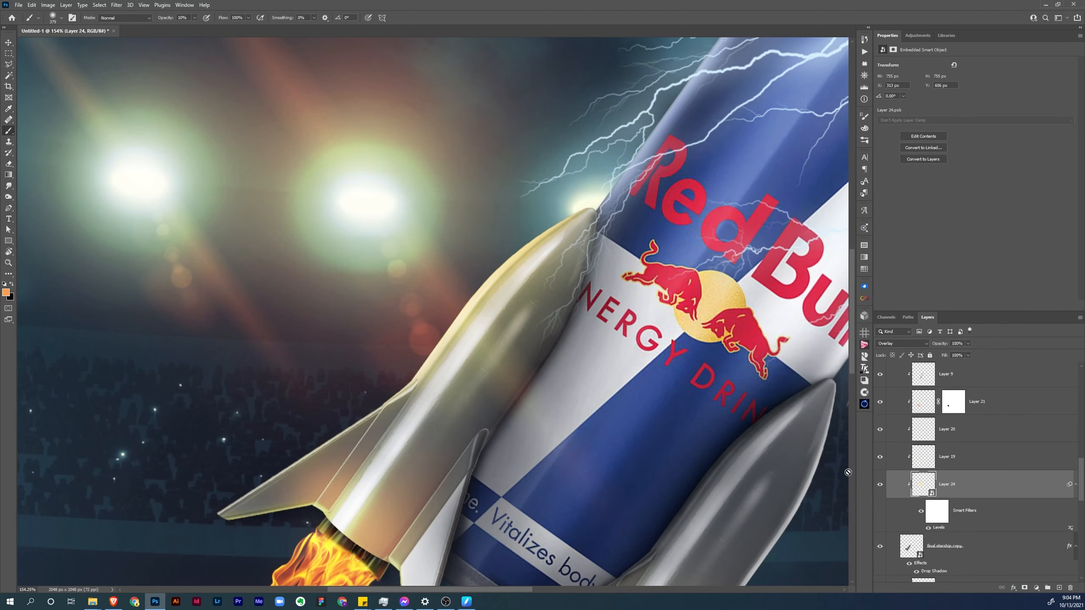
View the whole image and compare the left rocket with Layer 24's smart filters and the layer itself off and on
{"action": "key", "text": "ctrl+0"}
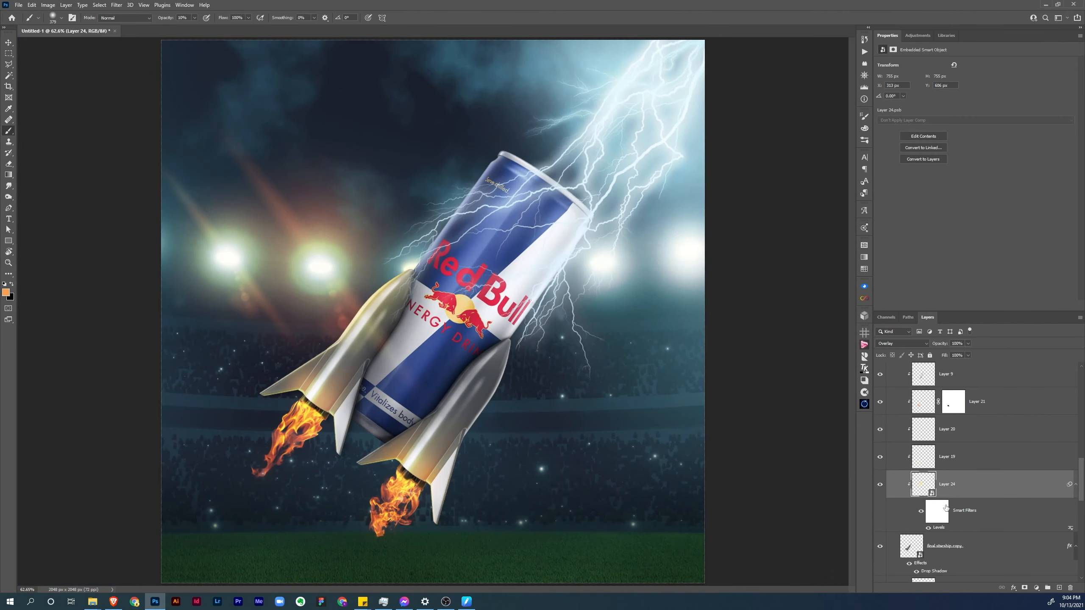
{"action": "left_click", "coordinate": [922, 513]}
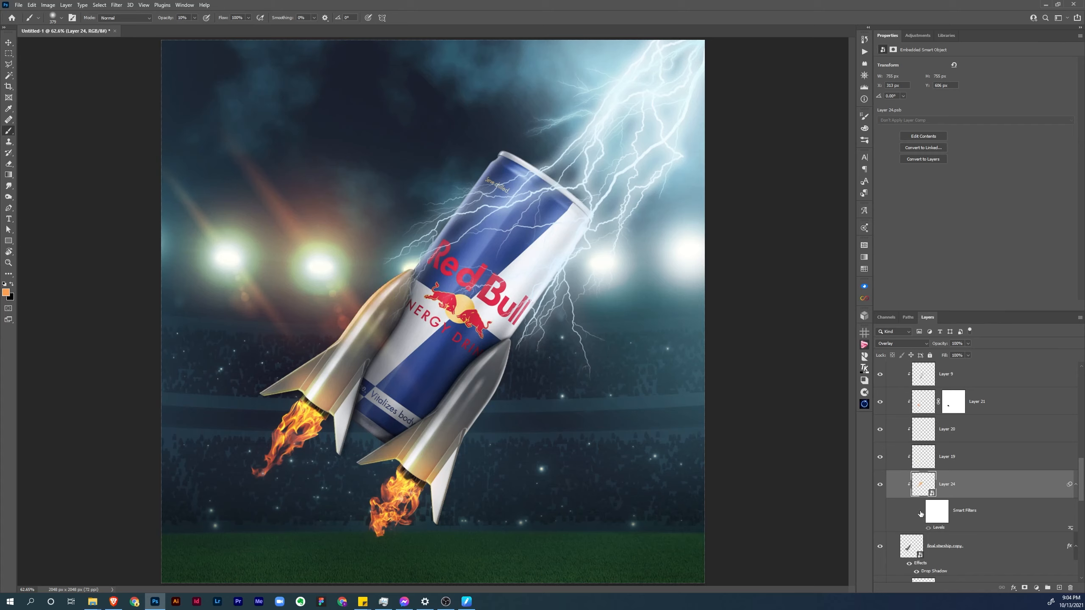
{"action": "left_click", "coordinate": [920, 513]}
{"action": "left_click", "coordinate": [881, 487]}
{"action": "left_click", "coordinate": [881, 488]}
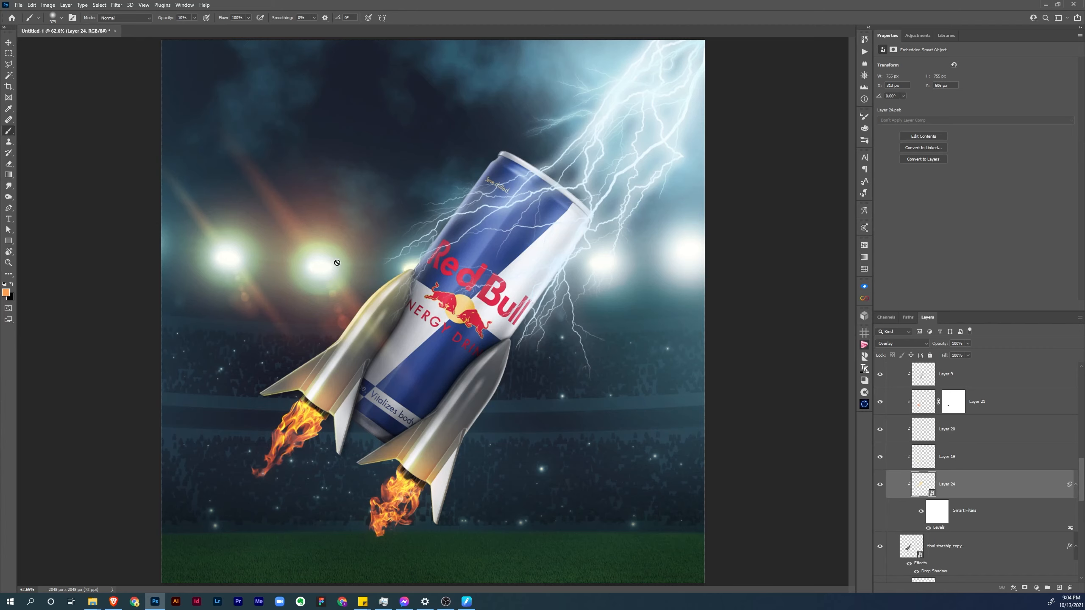
Select the right rocket's final starship layer, check it by hiding and showing it, and add a new clipped layer above it
{"action": "left_click", "coordinate": [511, 373]}
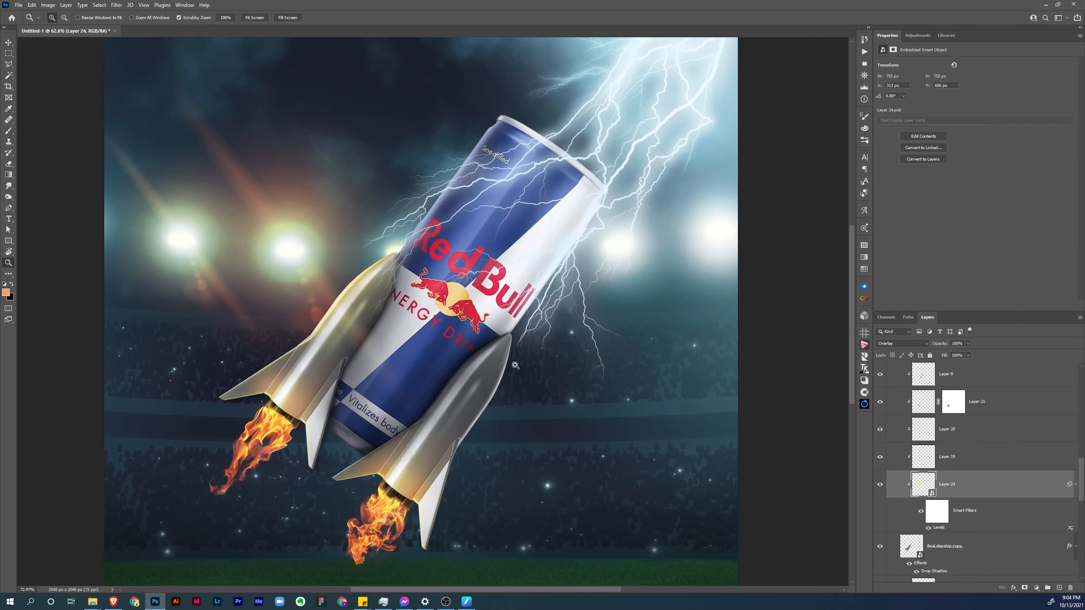
{"action": "key", "text": "ctrl"}
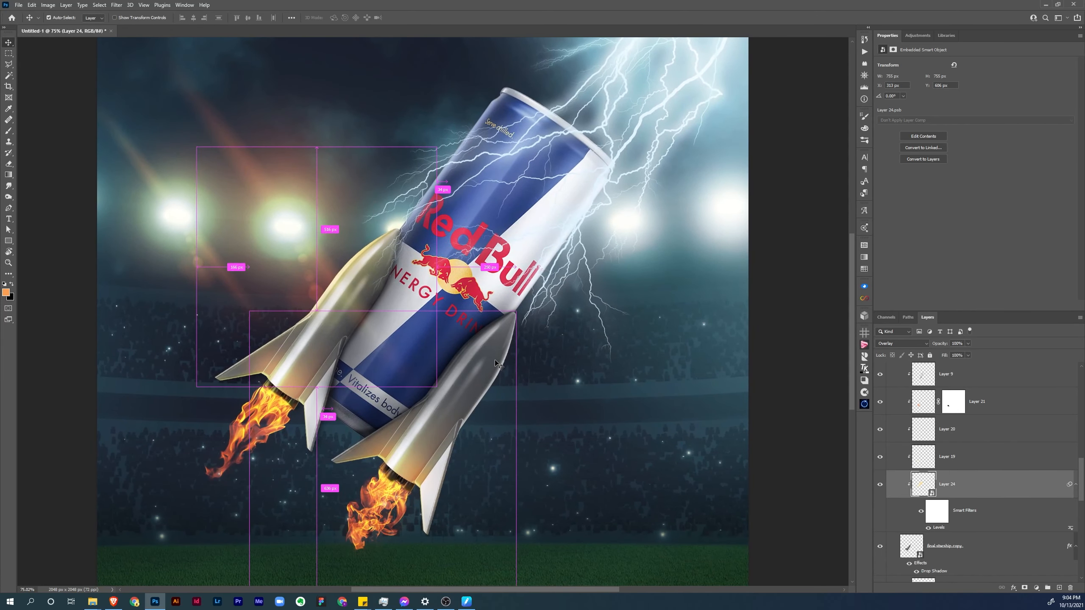
{"action": "scroll", "coordinate": [669, 245], "scroll_direction": "up", "scroll_amount": 1}
{"action": "scroll", "coordinate": [670, 245], "scroll_direction": "right", "scroll_amount": 1}
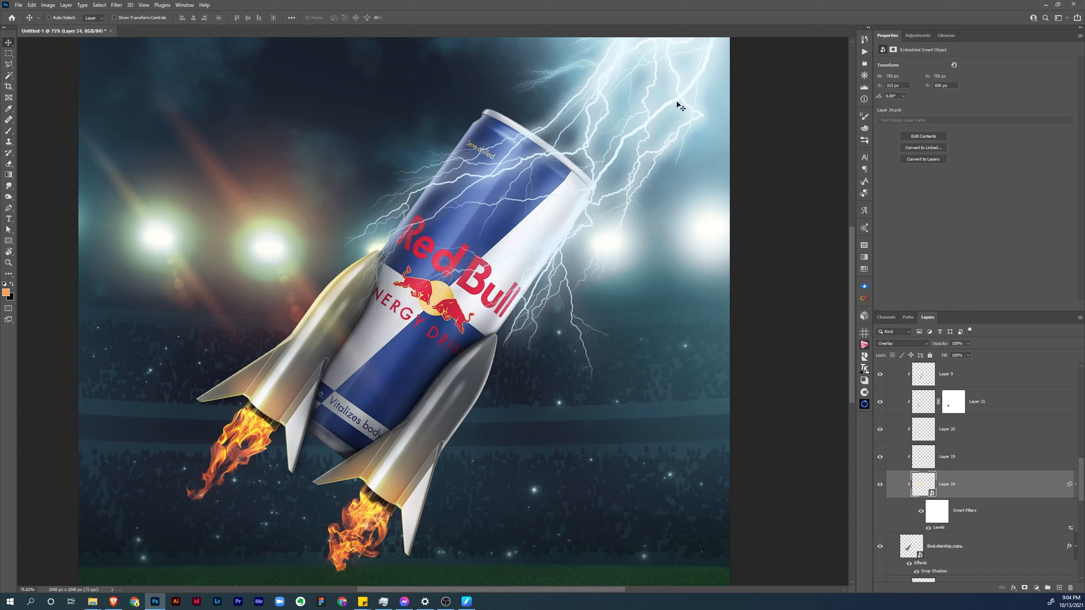
{"action": "left_click", "coordinate": [471, 406], "text": "ctrl"}
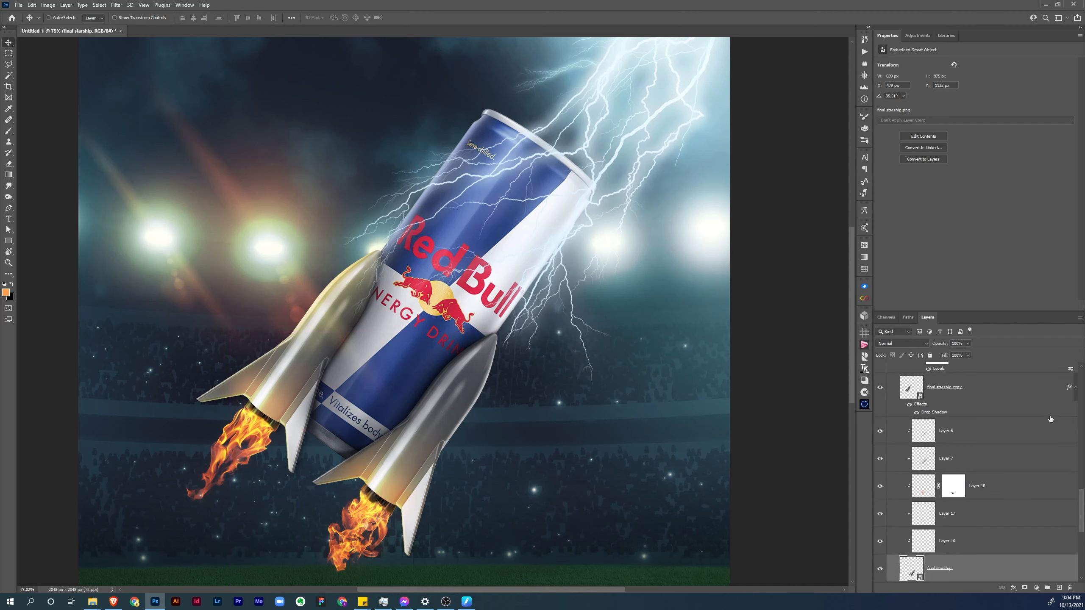
{"action": "scroll", "coordinate": [915, 521], "scroll_direction": "down", "scroll_amount": 2}
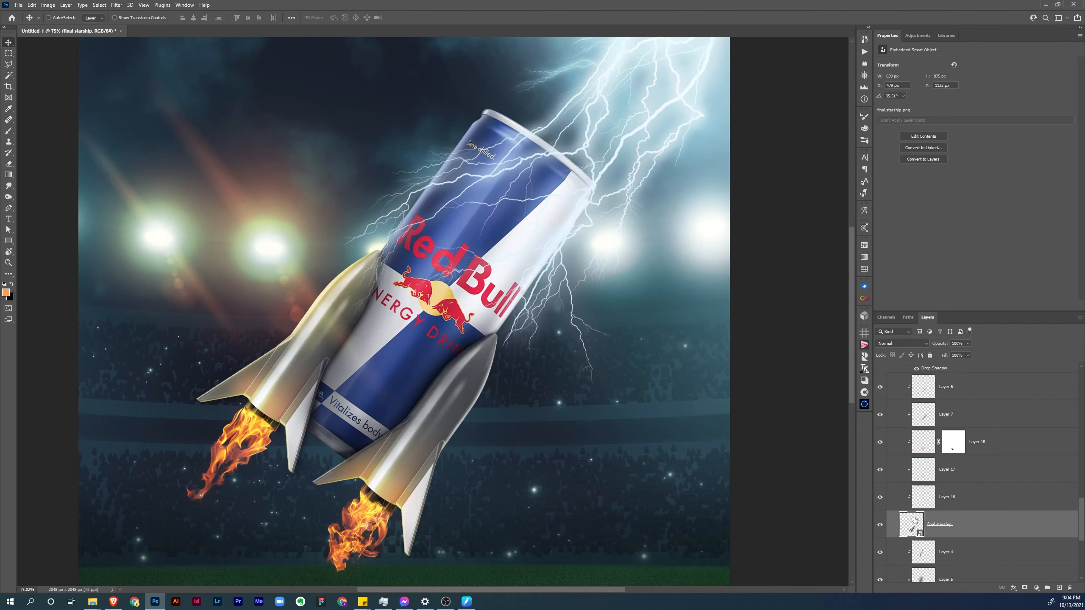
{"action": "left_click", "coordinate": [880, 527]}
{"action": "left_click", "coordinate": [880, 527]}
{"action": "left_click", "coordinate": [1060, 589]}
Set the new clipped layer's blend mode to Overlay and ready the brush with white as the foreground colour
{"action": "key", "text": "z"}
{"action": "key", "text": "d"}
{"action": "key", "text": "x"}
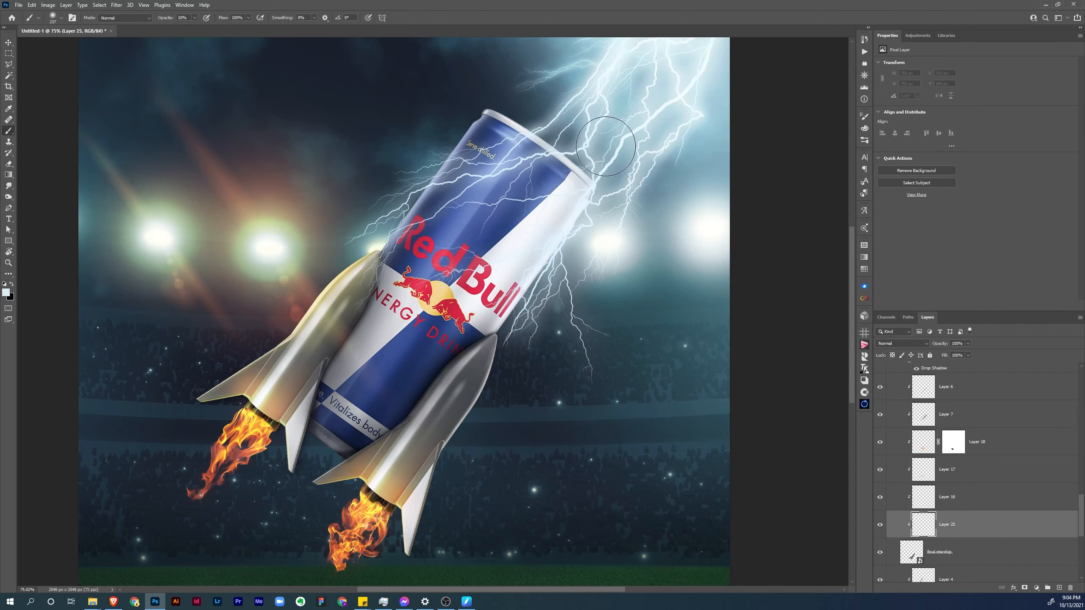
{"action": "left_click", "coordinate": [489, 402]}
{"action": "left_click_drag", "start_coordinate": [489, 402], "coordinate": [549, 291]}
{"action": "left_click", "coordinate": [902, 343]}
{"action": "left_click", "coordinate": [898, 436]}
{"action": "key", "text": "b"}
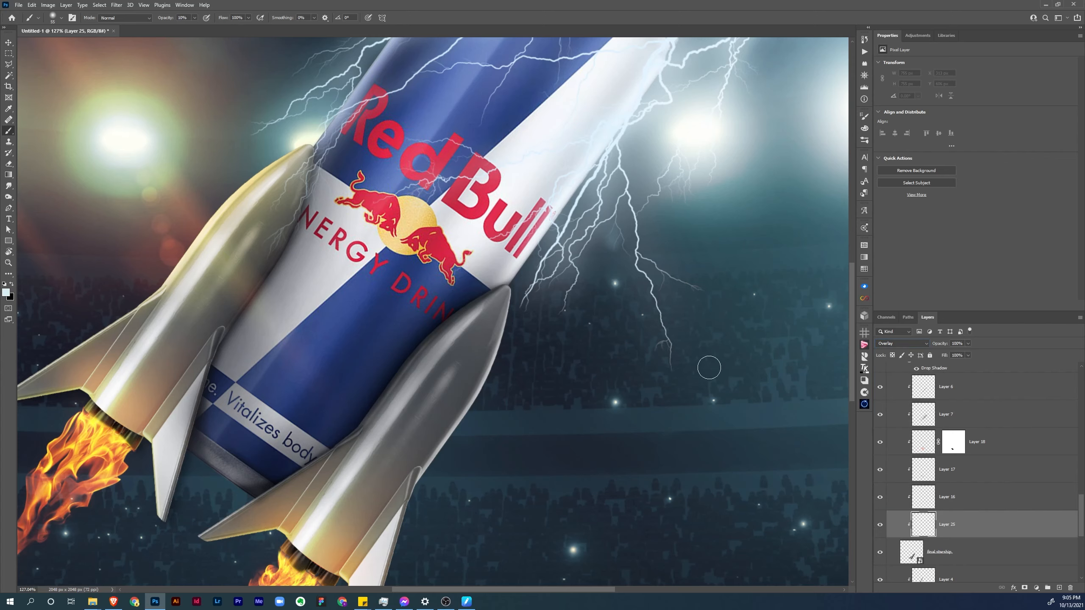
Choose a light blue and paint a rim light along the right rocket's outer edge, from the nose to the fin
{"action": "left_click_drag", "start_coordinate": [509, 339], "coordinate": [491, 395]}
{"action": "left_click", "coordinate": [865, 128]}
{"action": "left_click", "coordinate": [786, 123]}
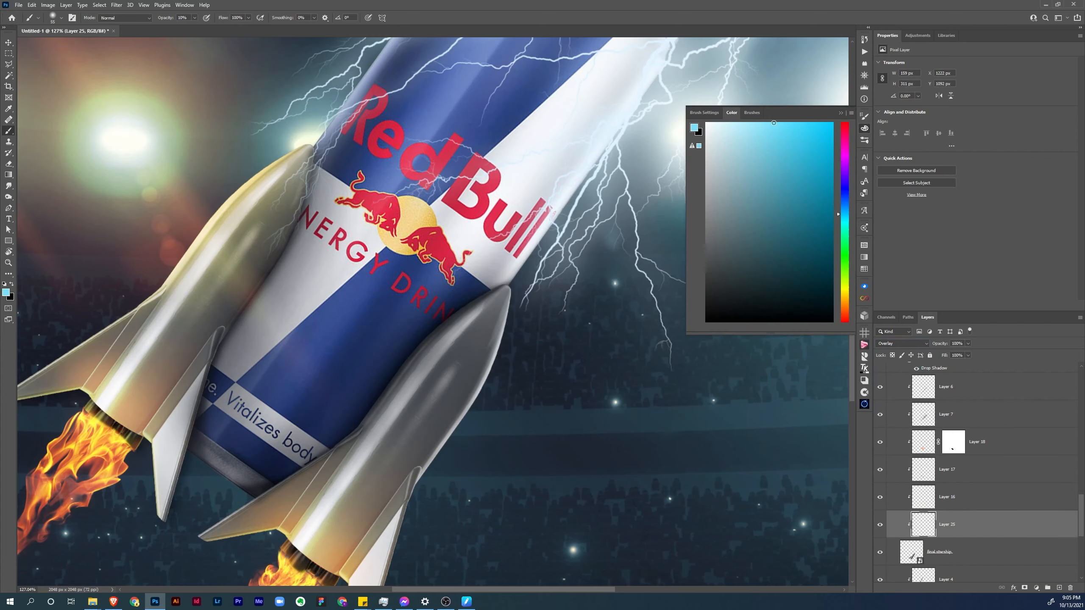
{"action": "left_click_drag", "start_coordinate": [519, 296], "coordinate": [509, 338]}
{"action": "mouse_move", "coordinate": [432, 488]}
{"action": "left_mouse_down"}
{"action": "mouse_move", "coordinate": [450, 419]}
{"action": "mouse_move", "coordinate": [426, 496]}
{"action": "left_mouse_up"}
{"action": "mouse_move", "coordinate": [430, 479]}
{"action": "left_mouse_down"}
{"action": "mouse_move", "coordinate": [443, 410]}
{"action": "mouse_move", "coordinate": [397, 543]}
{"action": "left_mouse_up"}
{"action": "left_click_drag", "start_coordinate": [491, 372], "coordinate": [459, 453]}
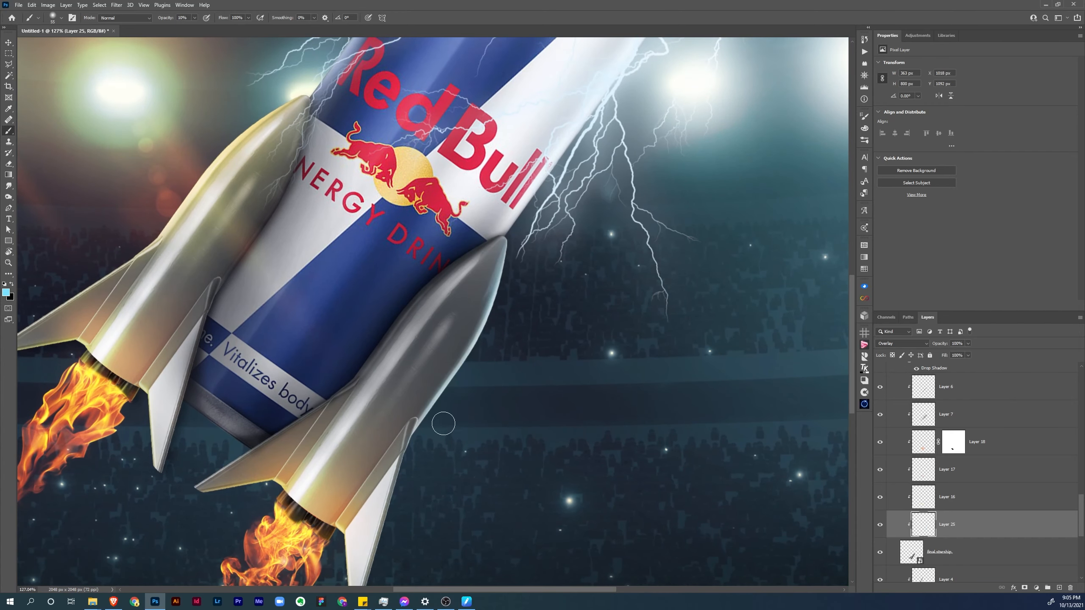
Spread a softer light blue glow over the right rocket's upper outer side and compare it with Layer 25 off and on
{"action": "left_click_drag", "start_coordinate": [529, 289], "coordinate": [488, 316]}
{"action": "key", "text": "ctrl+0"}
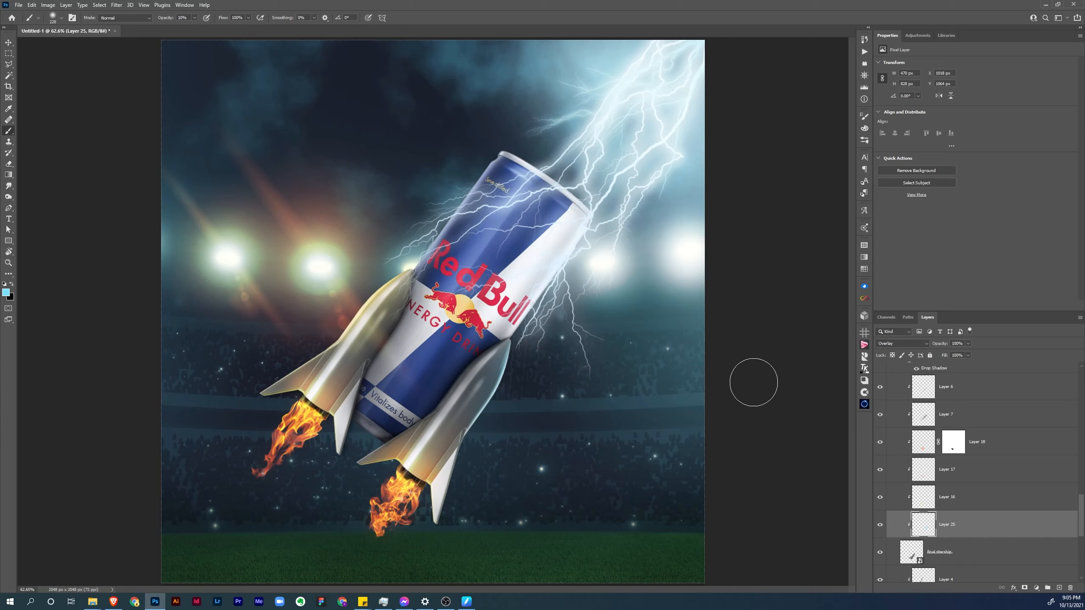
{"action": "left_click", "coordinate": [880, 528]}
{"action": "left_click", "coordinate": [881, 528]}
Place the ember image shutterstock_1097817632.jpg as an embedded object above the topmost layer, Layer 23
{"action": "key", "text": "alt+period"}
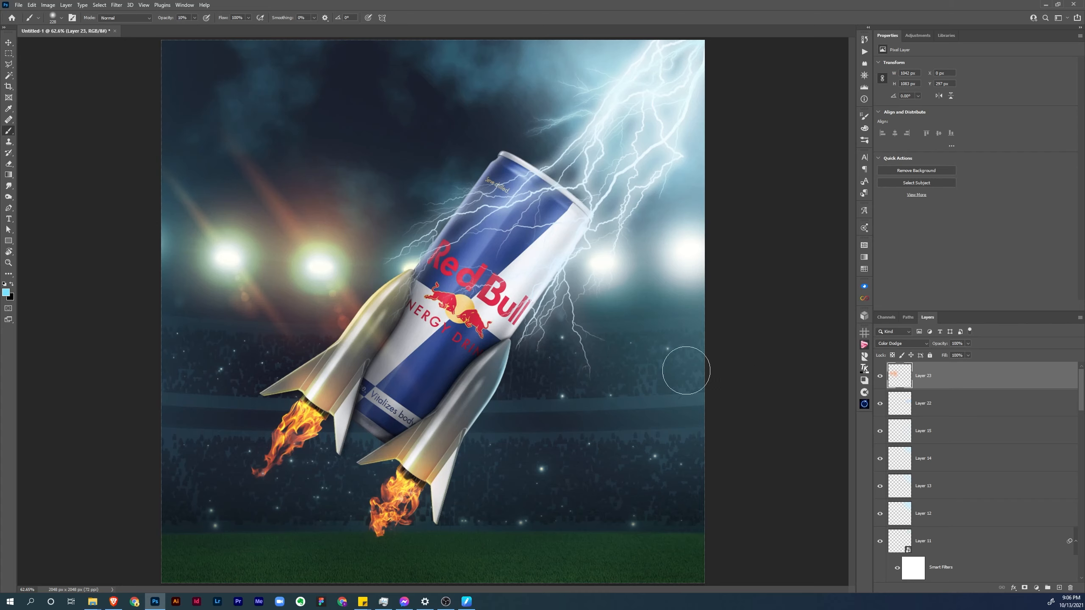
{"action": "left_click", "coordinate": [19, 5]}
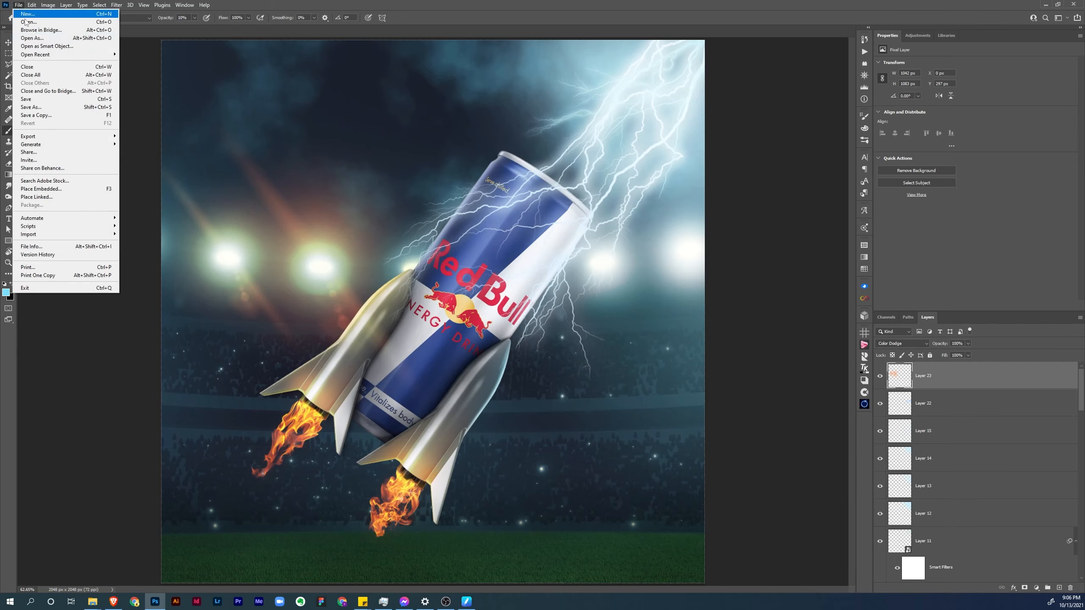
{"action": "left_click", "coordinate": [47, 187]}
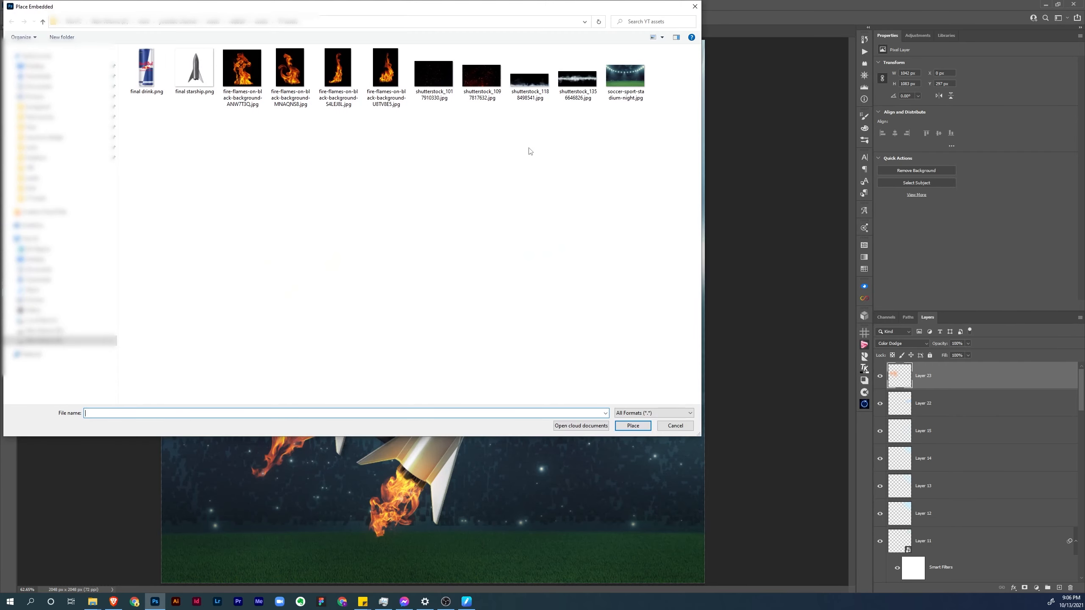
{"action": "left_click", "coordinate": [490, 84]}
{"action": "double_click", "coordinate": [489, 84]}
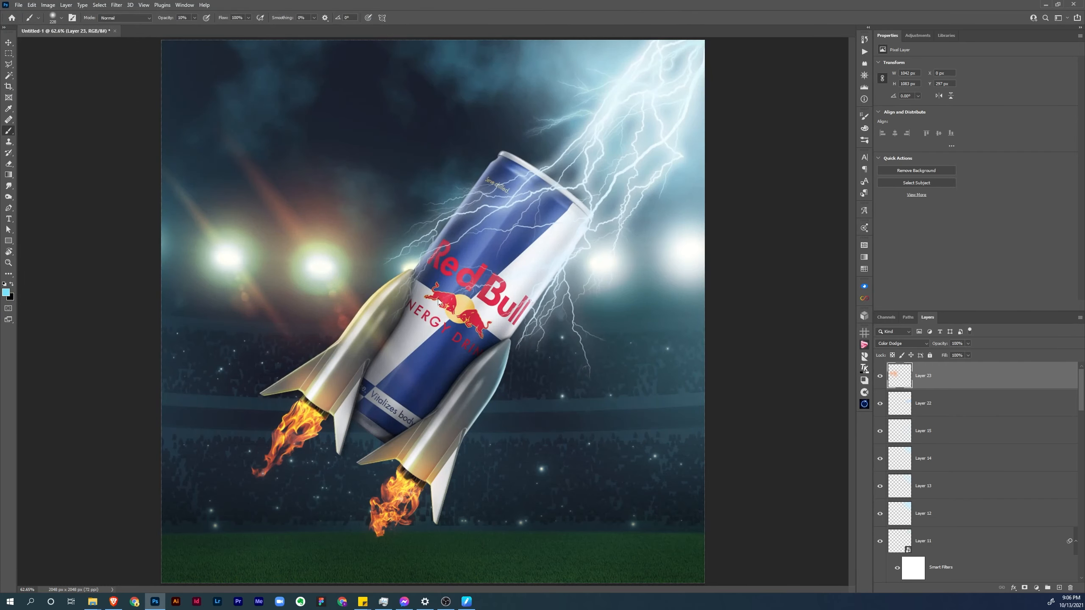
Rotate the ember image to 34.65°, scale it to about 195%, and position it over the canvas's lower-left area behind the rocket flames
{"action": "left_click_drag", "start_coordinate": [582, 231], "coordinate": [617, 327]}
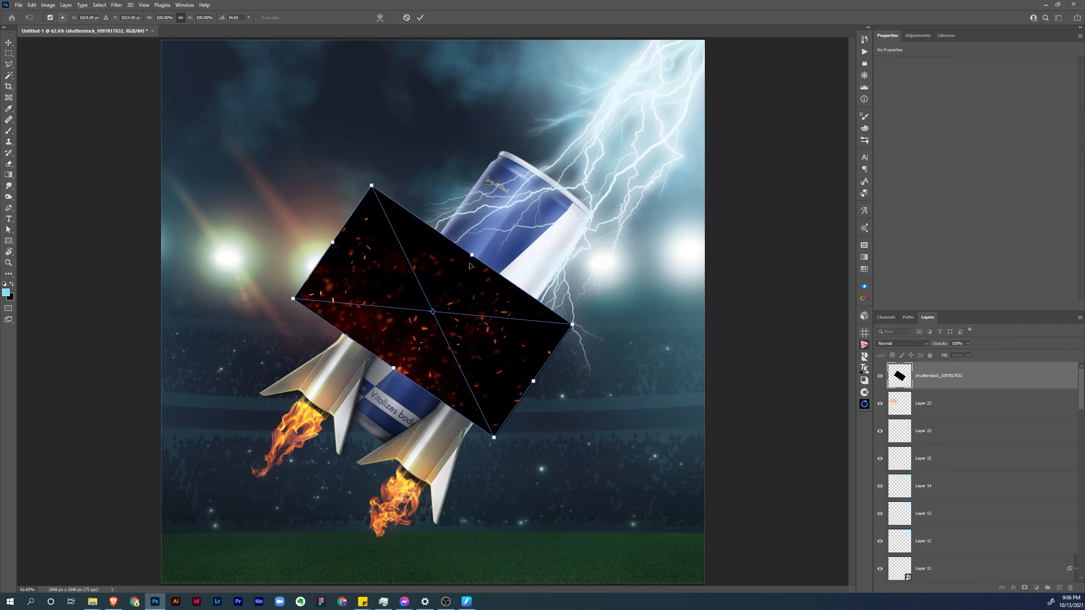
{"action": "left_click_drag", "start_coordinate": [472, 255], "coordinate": [522, 226]}
{"action": "left_click_drag", "start_coordinate": [495, 275], "coordinate": [282, 459]}
{"action": "left_click_drag", "start_coordinate": [285, 401], "coordinate": [344, 365]}
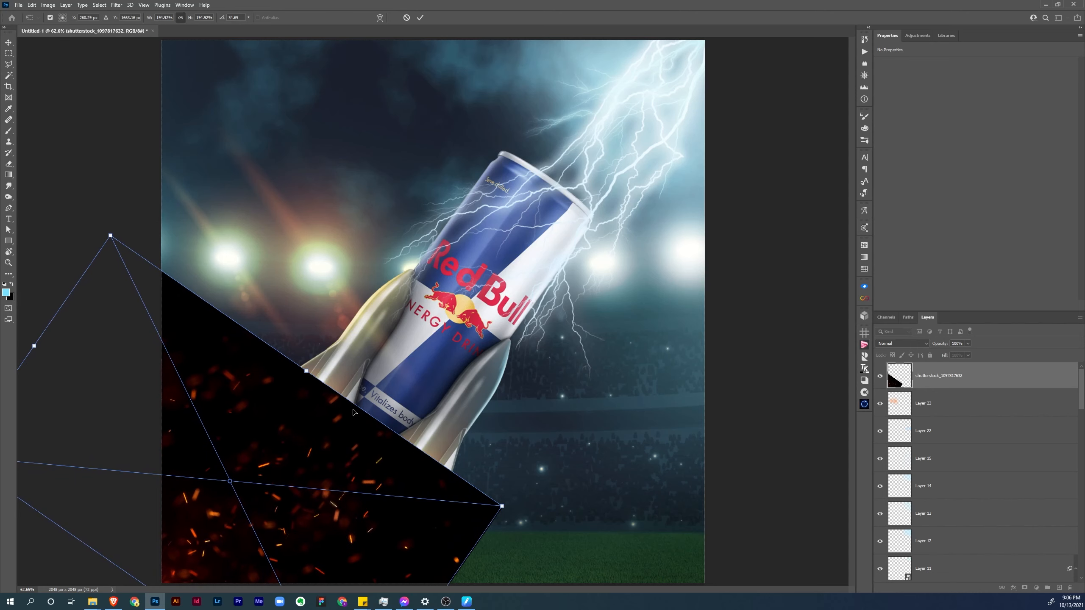
{"action": "key", "text": "Return"}
{"action": "key", "text": "b"}
{"action": "left_click", "coordinate": [901, 345]}
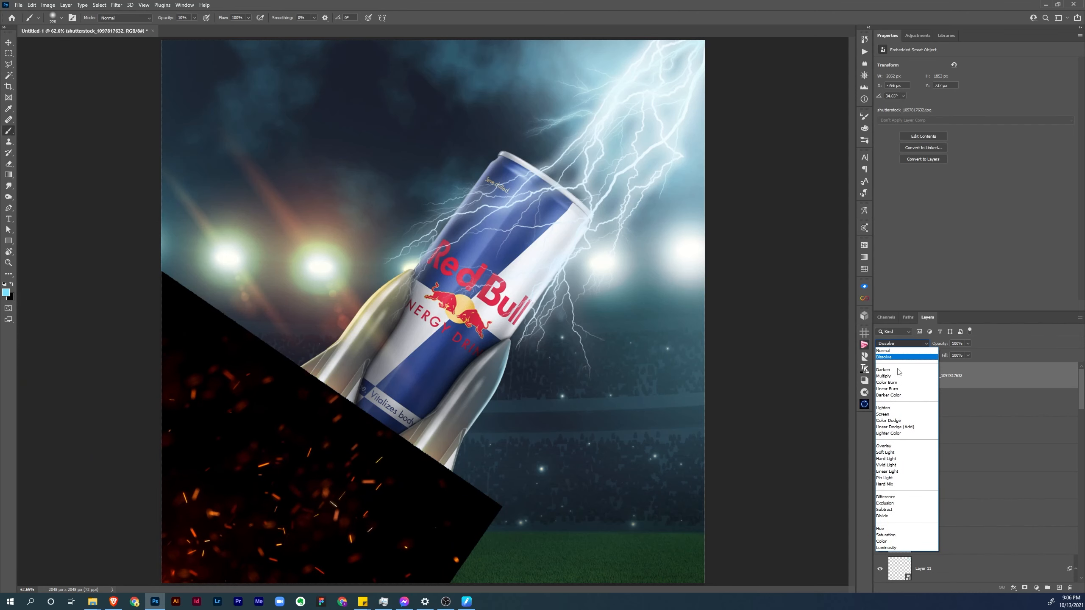
{"action": "left_click", "coordinate": [898, 413]}
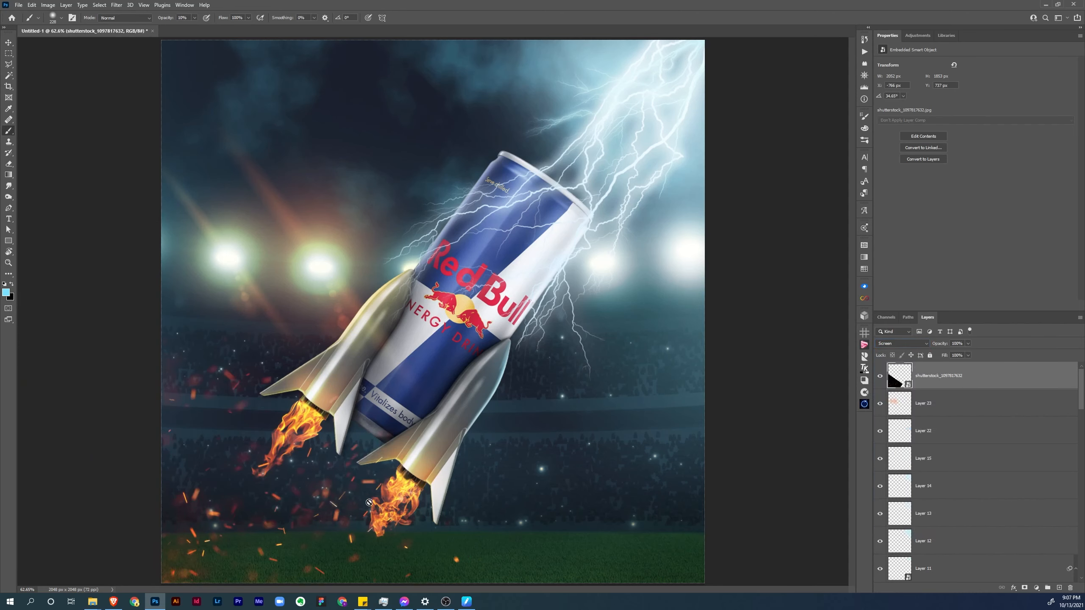
{"action": "key", "text": "v"}
{"action": "left_click_drag", "start_coordinate": [358, 523], "coordinate": [366, 521]}
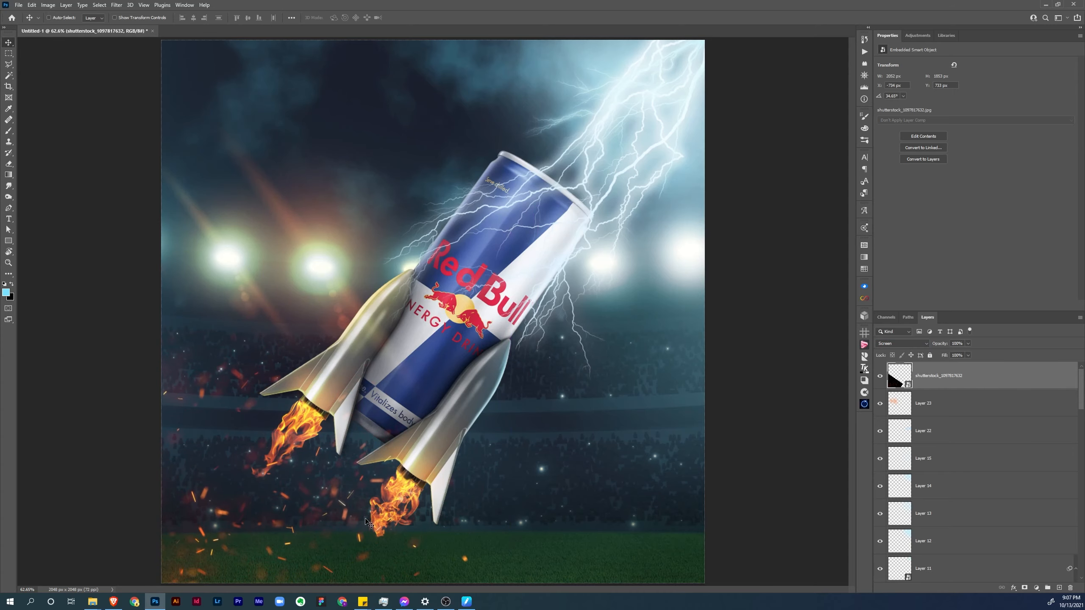
Place shutterstock_1017910330.jpg over the canvas's lower-left area, rotated to about 37° and enlarged, and blend it with Screen
{"action": "key", "text": "ctrl+o"}
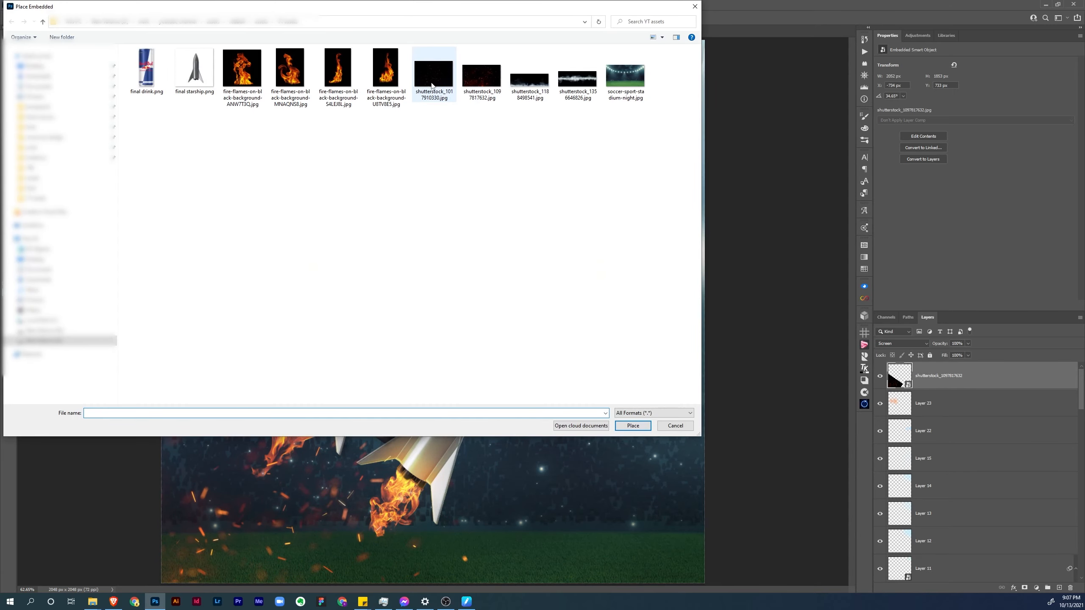
{"action": "key", "text": "Escape"}
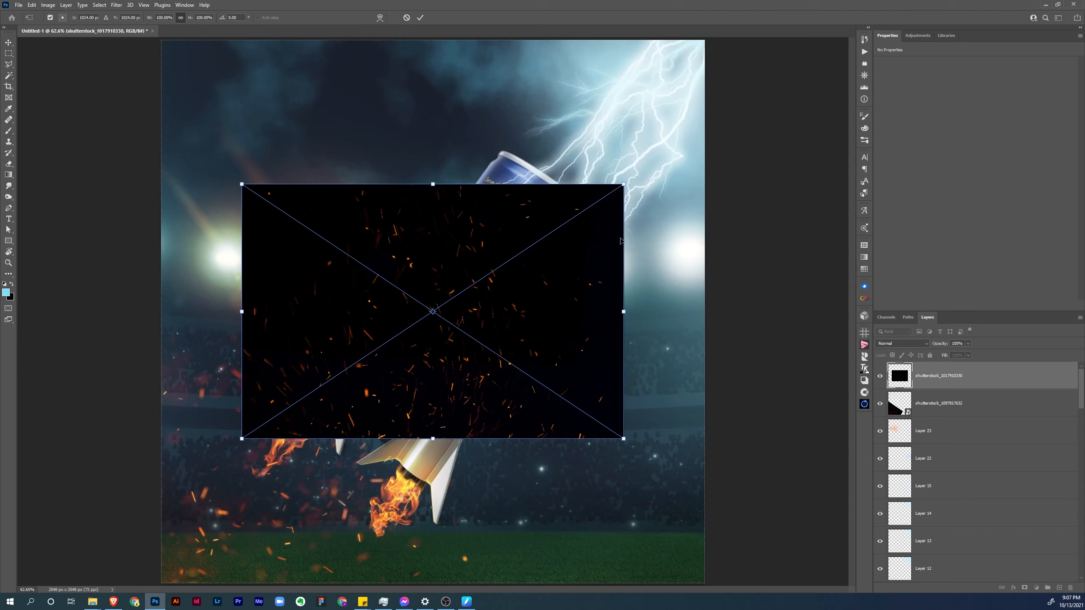
{"action": "left_click_drag", "start_coordinate": [633, 194], "coordinate": [663, 337]}
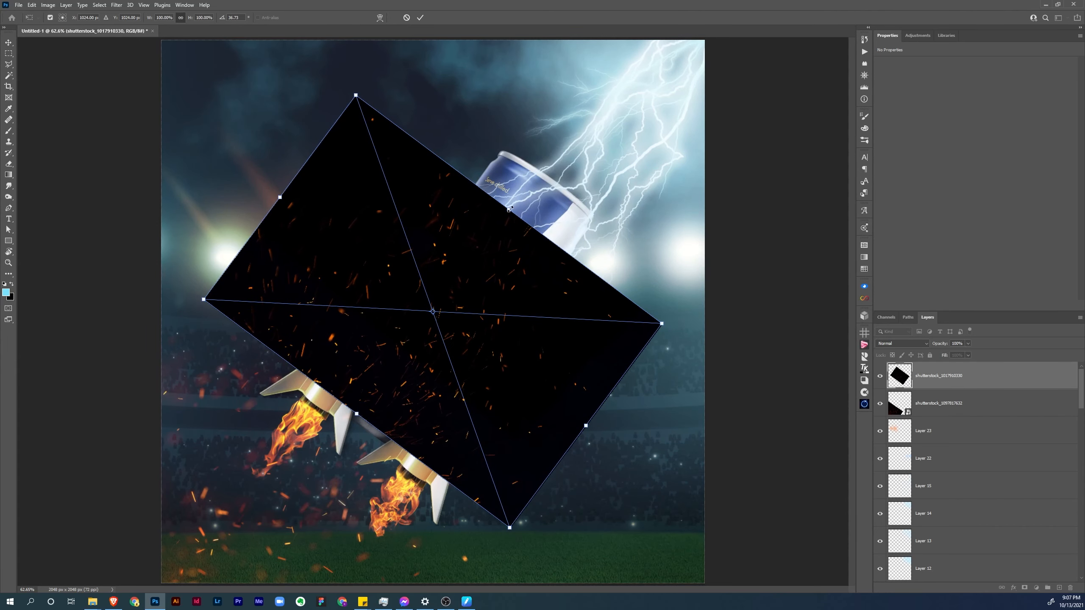
{"action": "left_click_drag", "start_coordinate": [509, 209], "coordinate": [372, 321]}
{"action": "key", "text": "Return"}
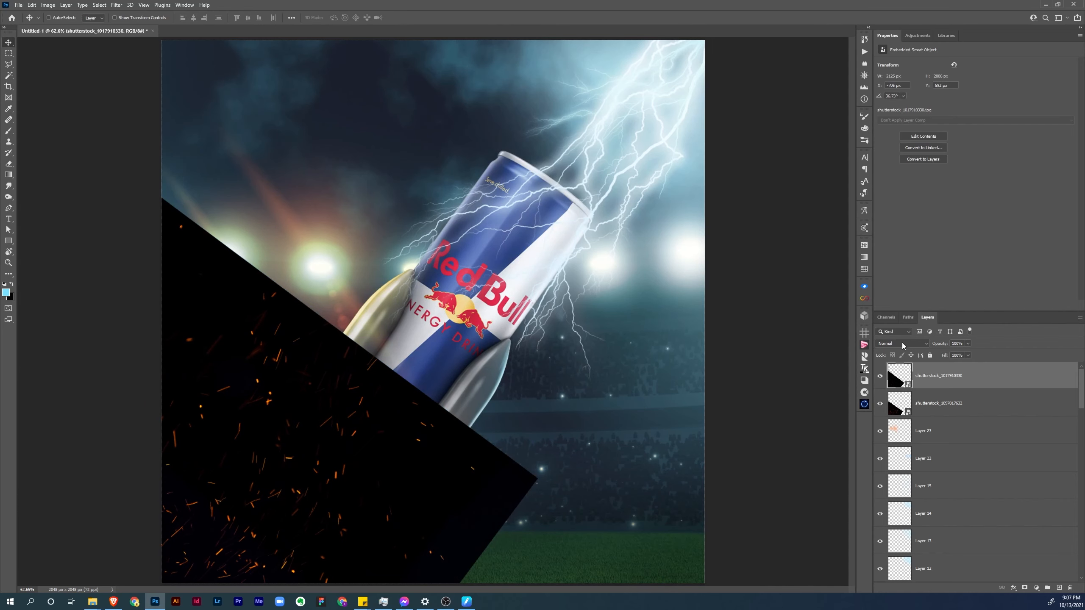
{"action": "left_click", "coordinate": [904, 345]}
{"action": "left_click", "coordinate": [892, 413]}
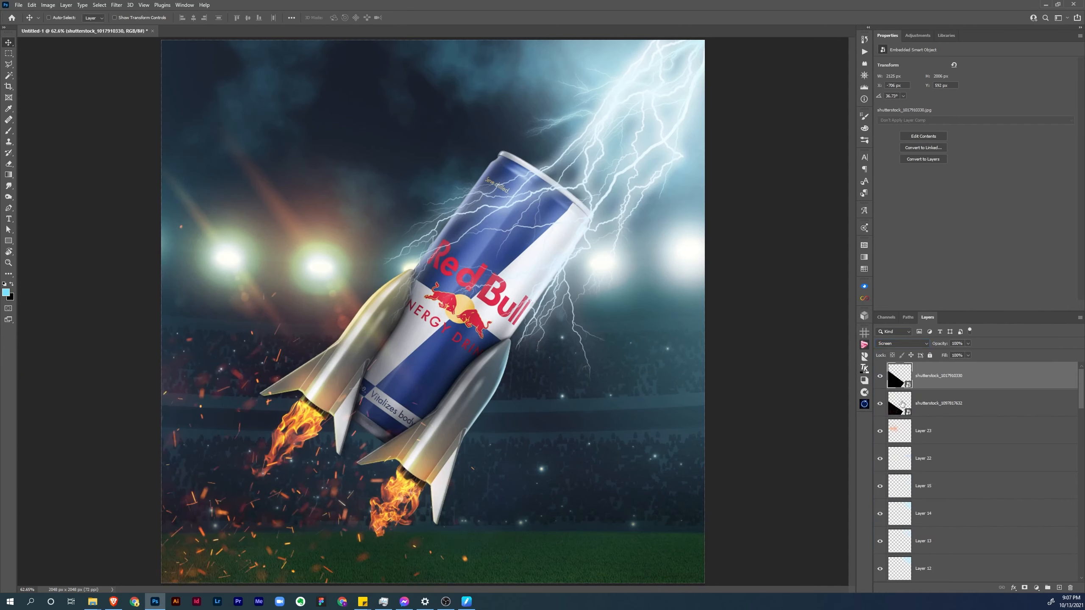
Select both ember layers, scale them up slightly together, and reposition them around the rocket flames
{"action": "left_click", "coordinate": [937, 409], "text": "shift"}
{"action": "key", "text": "ctrl+t"}
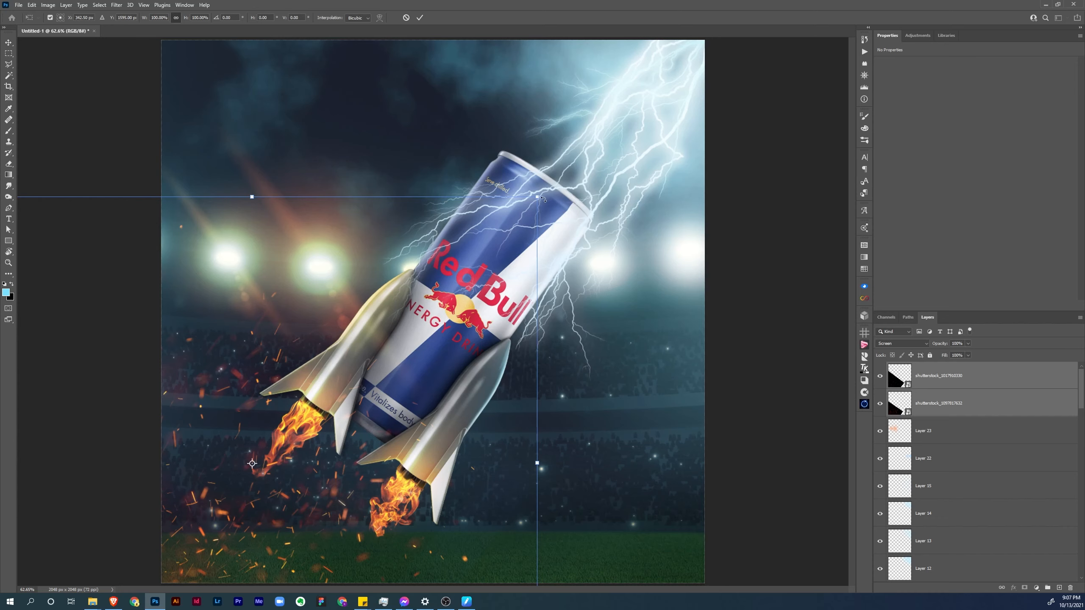
{"action": "left_click_drag", "start_coordinate": [538, 197], "coordinate": [562, 173]}
{"action": "left_click_drag", "start_coordinate": [513, 268], "coordinate": [514, 295]}
{"action": "key", "text": "Return"}
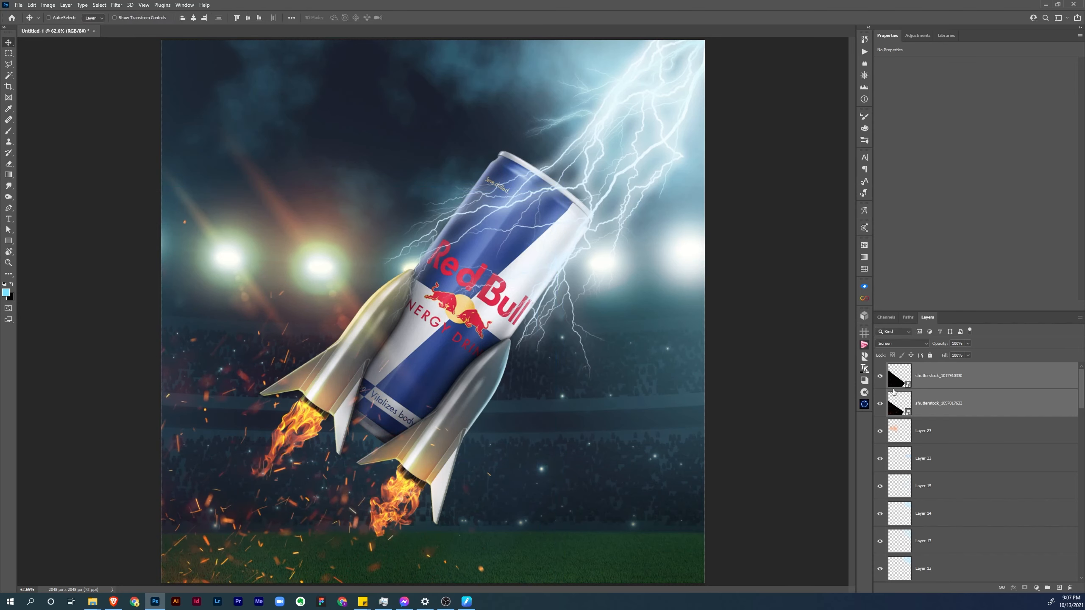
{"action": "left_click", "coordinate": [894, 404]}
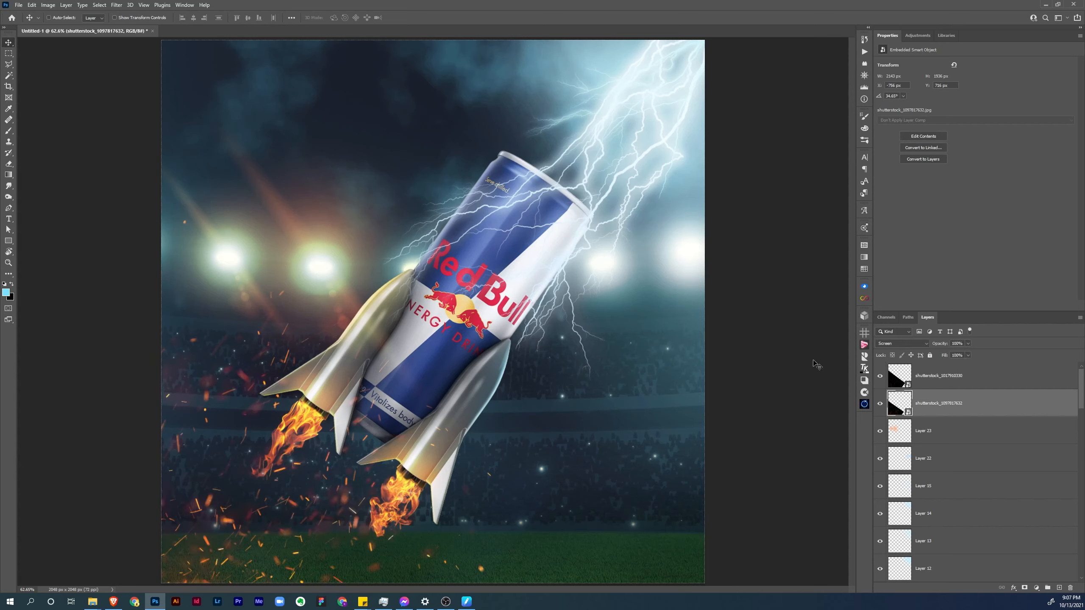
{"action": "key", "text": "ctrl+j"}
{"action": "key", "text": "ctrl+t"}
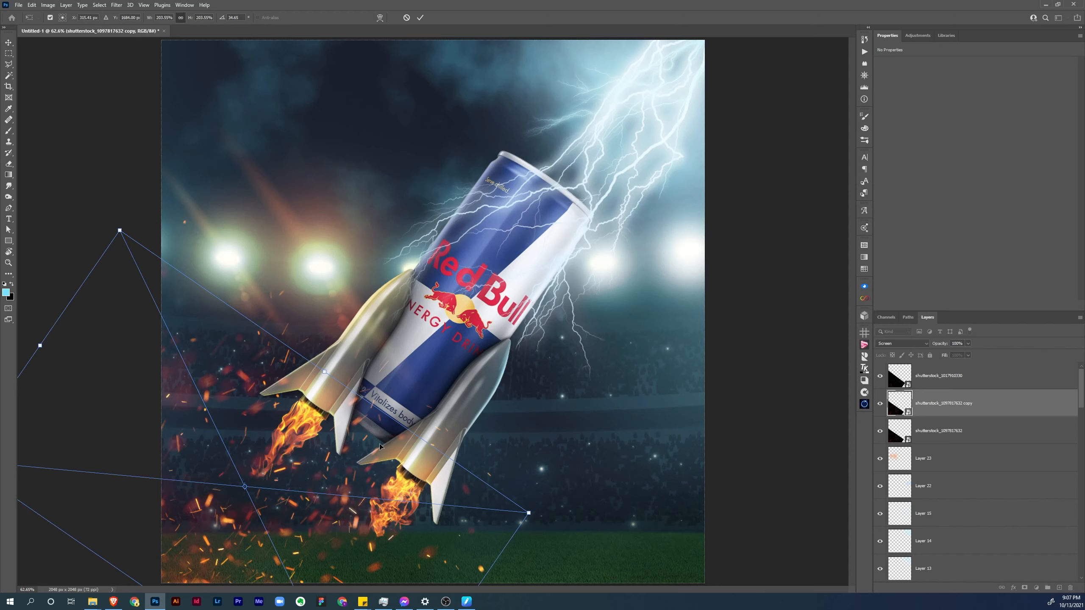
{"action": "right_click", "coordinate": [362, 452]}
{"action": "left_click", "coordinate": [404, 445]}
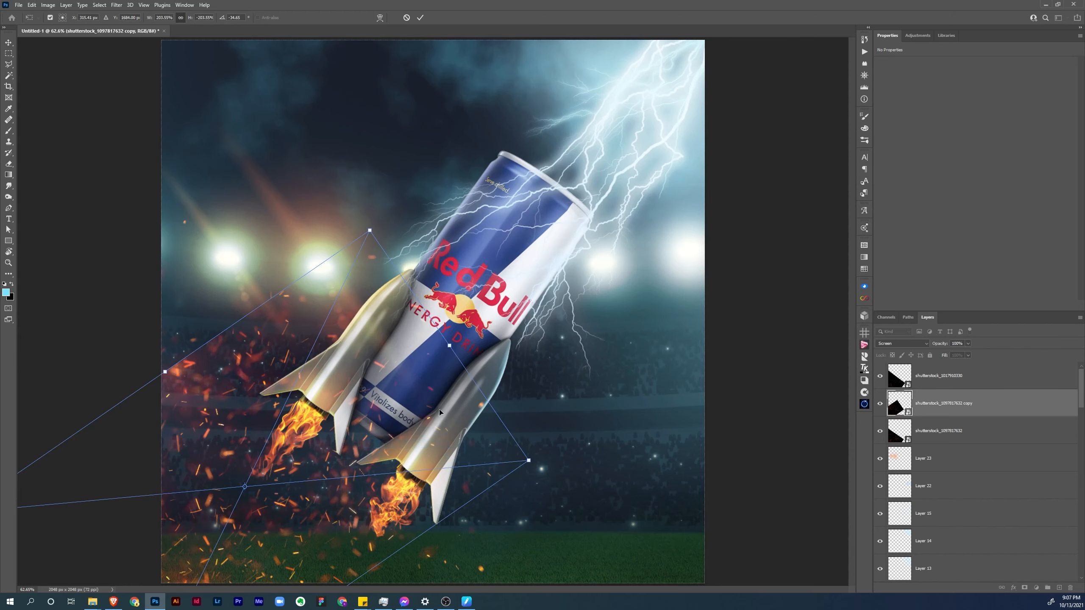
Flip the ember copy again, rotate it to 34.26°, and shift it so its embers spread behind both rocket flames
{"action": "left_click_drag", "start_coordinate": [426, 233], "coordinate": [191, 464]}
{"action": "key", "text": "alt+space"}
{"action": "left_click", "coordinate": [251, 454]}
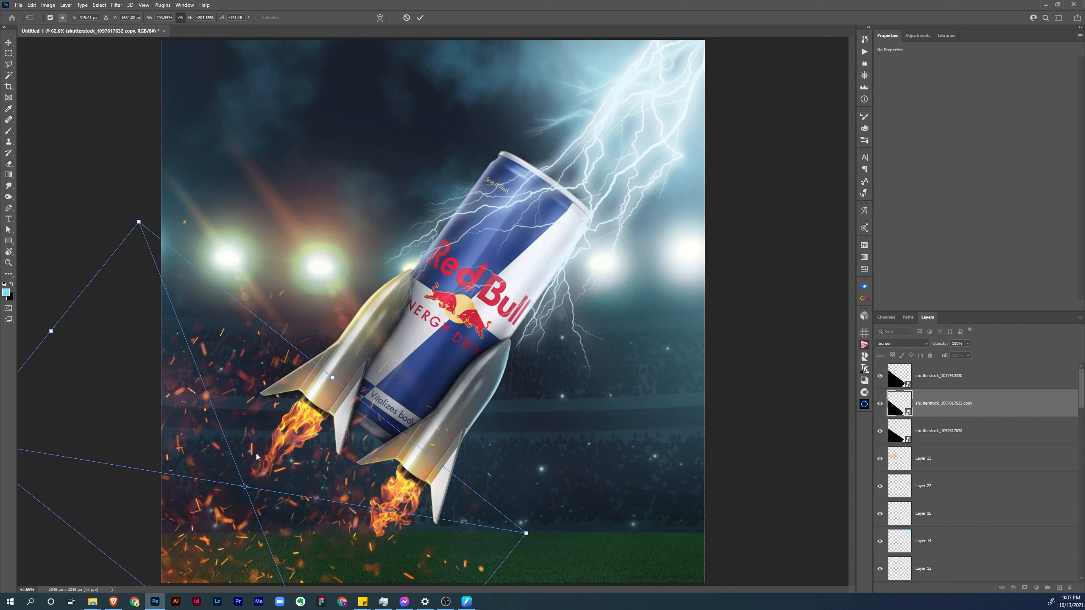
{"action": "right_click", "coordinate": [257, 456]}
{"action": "left_click", "coordinate": [305, 443]}
{"action": "left_click_drag", "start_coordinate": [489, 343], "coordinate": [607, 453]}
{"action": "left_click_drag", "start_coordinate": [395, 526], "coordinate": [385, 530]}
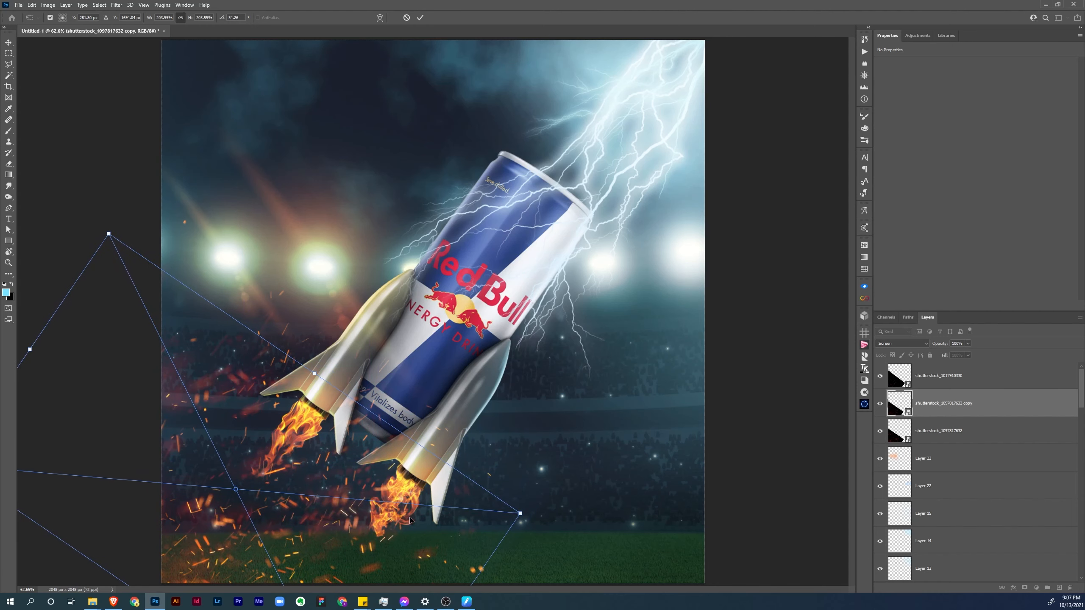
{"action": "key", "text": "Return"}
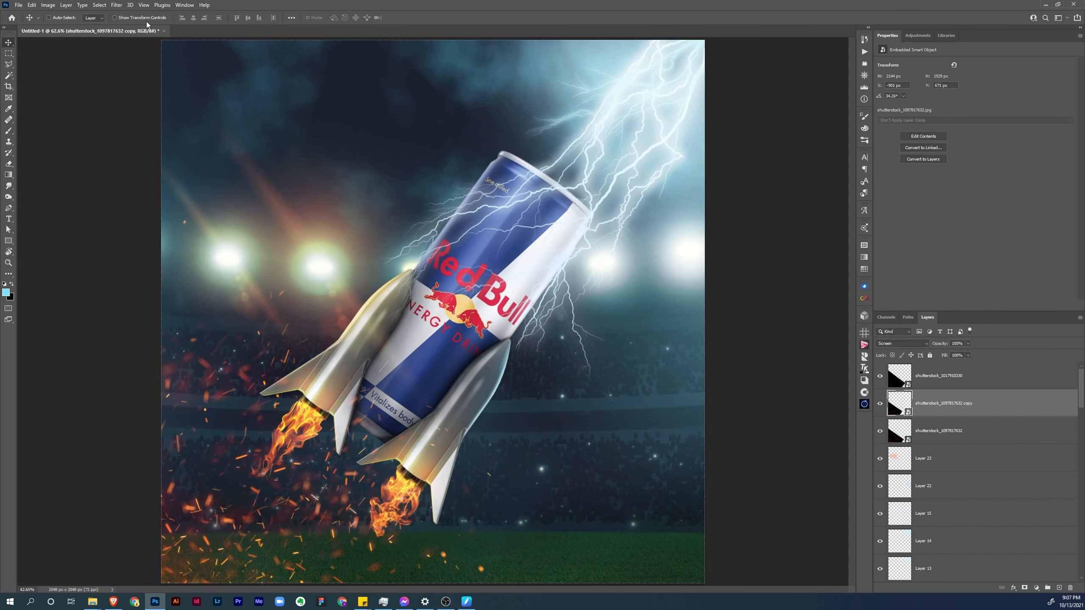
{"action": "left_click", "coordinate": [116, 5]}
{"action": "mouse_move", "coordinate": [209, 114]}
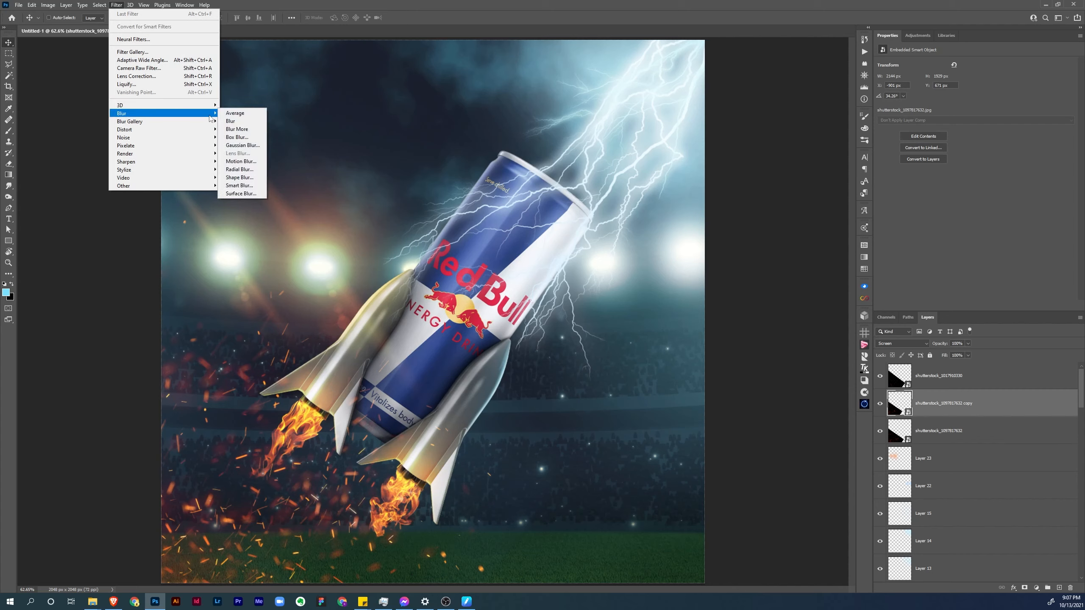
{"action": "left_click", "coordinate": [262, 145]}
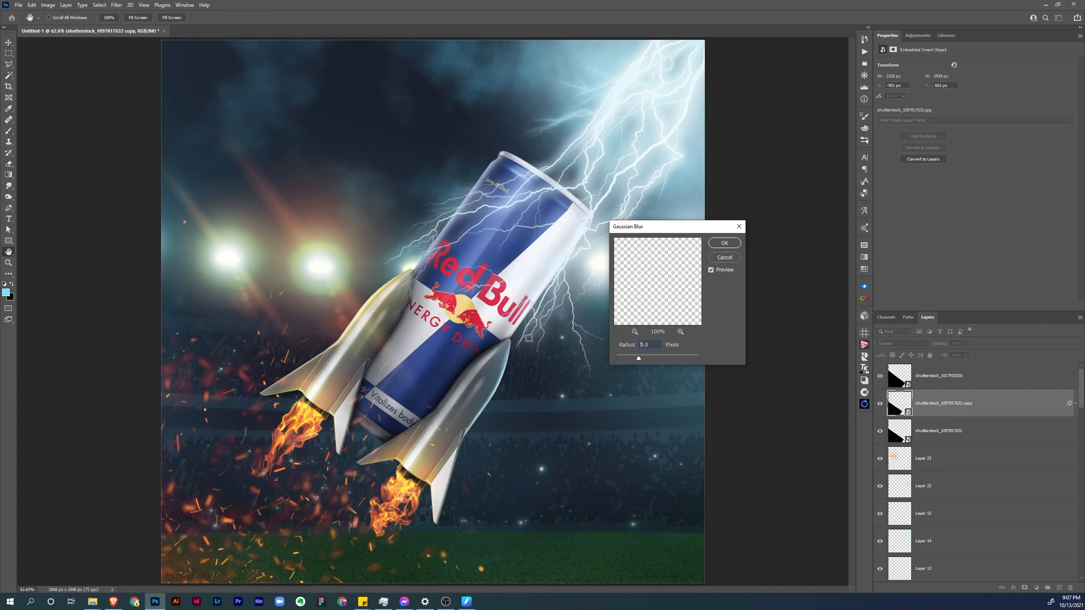
{"action": "key", "text": "Return"}
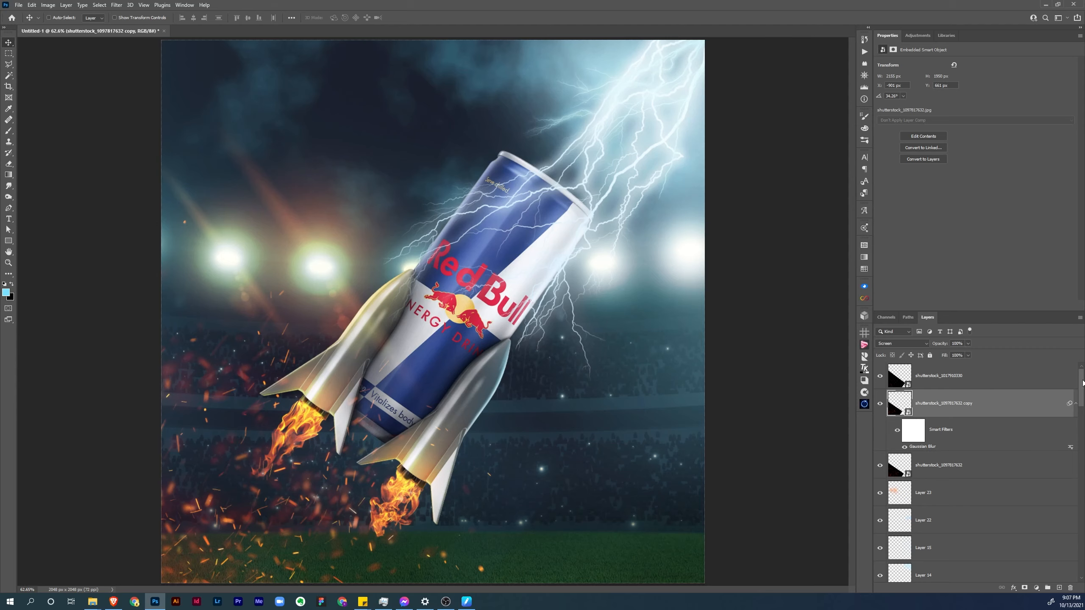
Add a new layer above the soccer-sport-stadium-night layer, sample the pitch's dark green for the brush, and darken it to near-black
{"action": "scroll", "coordinate": [1047, 470], "scroll_direction": "down", "scroll_amount": 15}
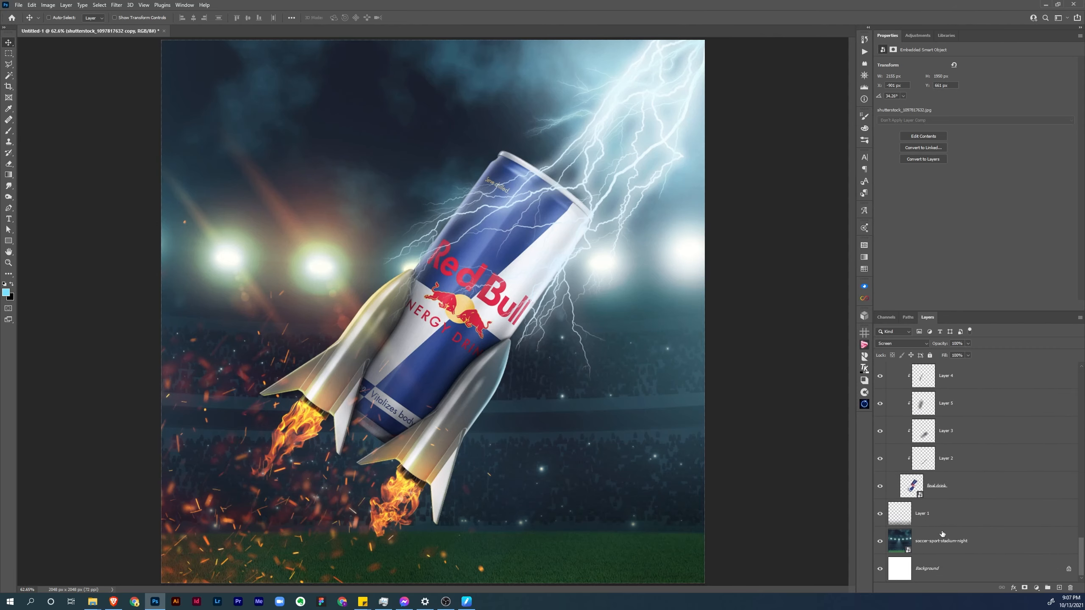
{"action": "left_click", "coordinate": [946, 541]}
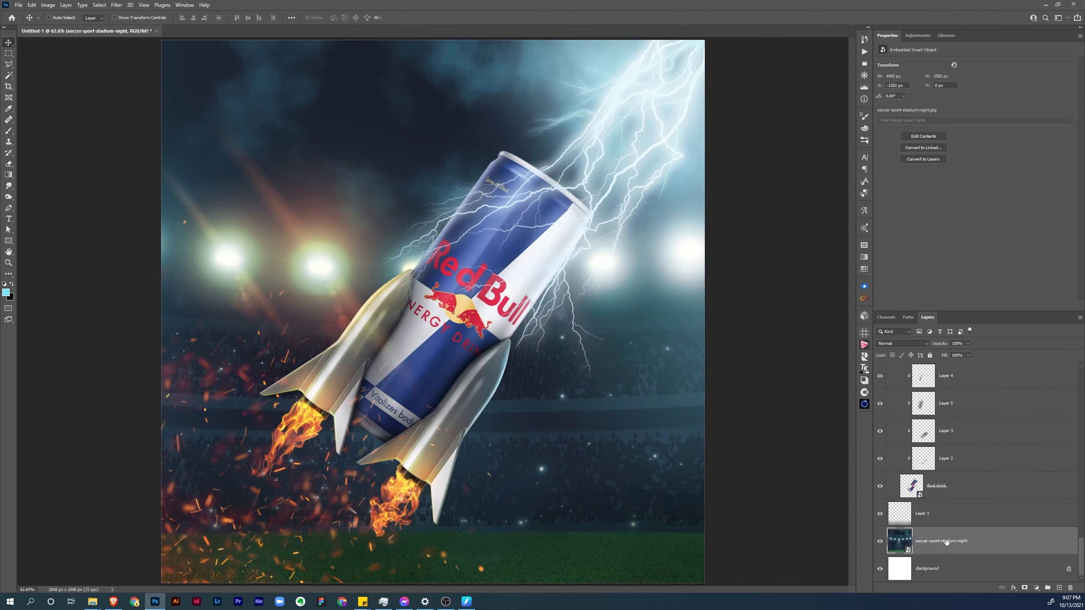
{"action": "left_click", "coordinate": [1060, 587]}
{"action": "key", "text": "z"}
{"action": "left_click", "coordinate": [602, 456], "text": "alt"}
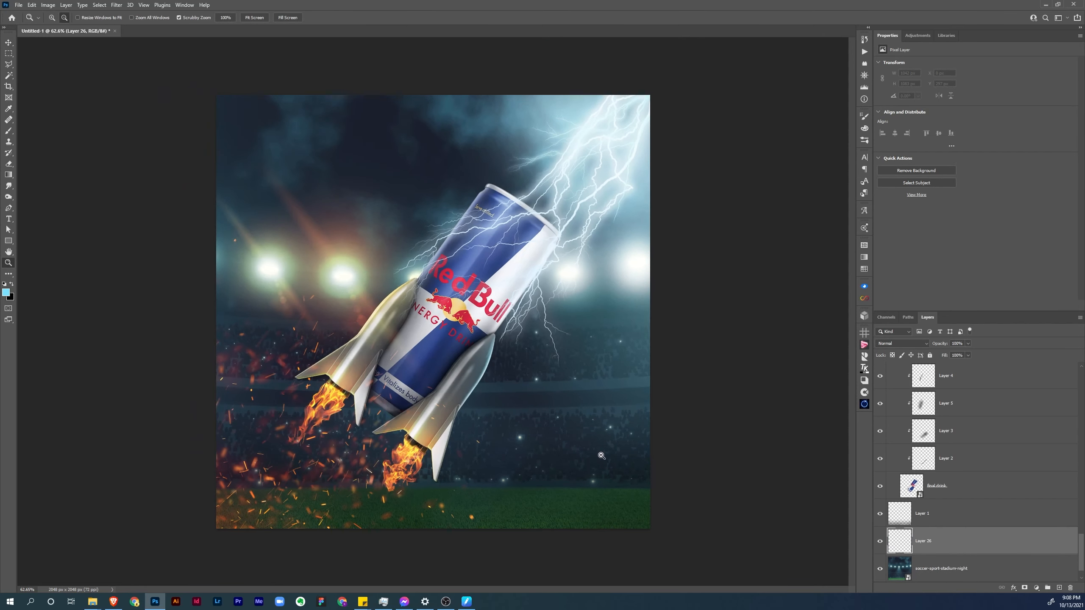
{"action": "key", "text": "b"}
{"action": "left_click", "coordinate": [512, 504], "text": "alt"}
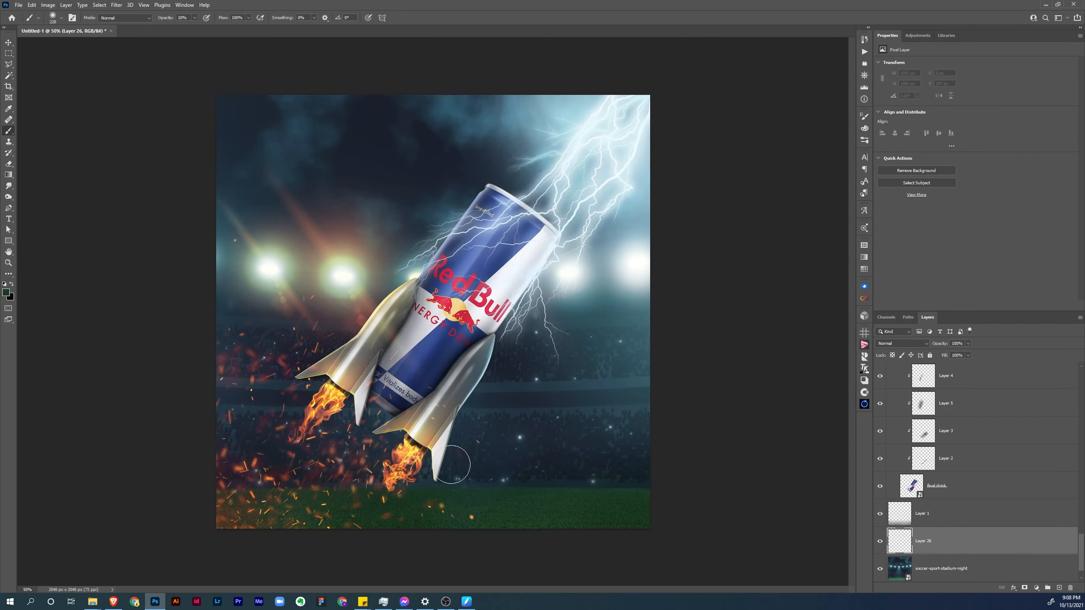
{"action": "key", "text": "F6"}
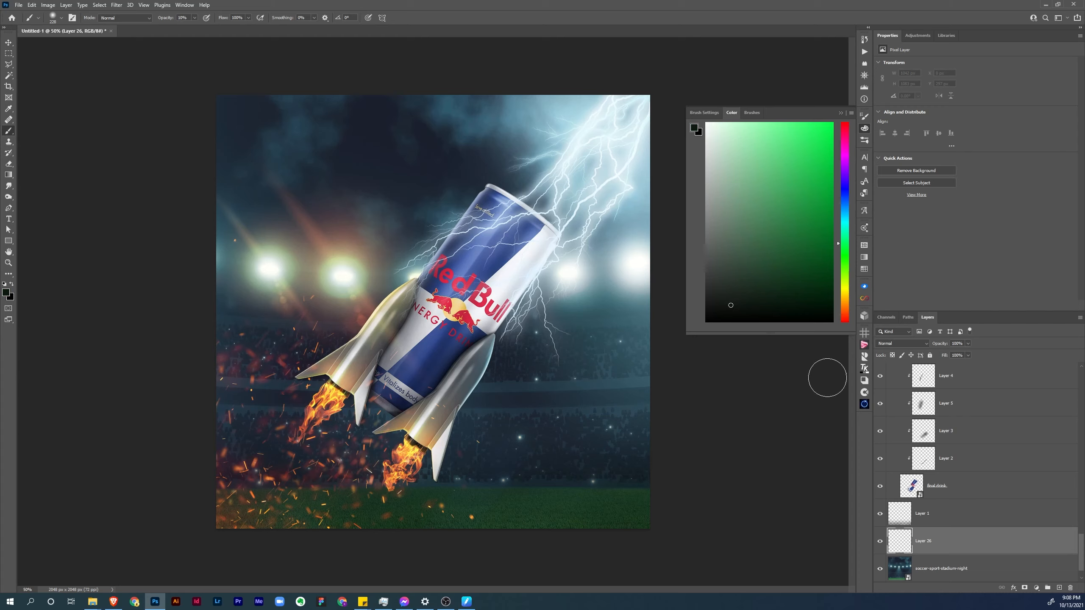
{"action": "key", "text": "F6"}
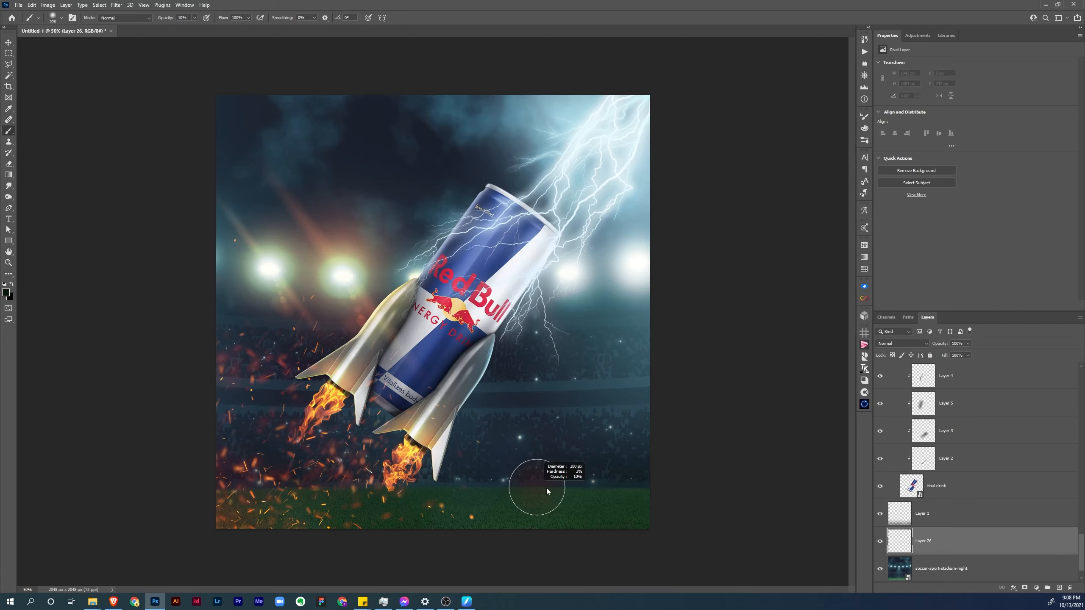
Paint soft dark shading across the grass and lower stands with a large brush at 10% opacity
{"action": "left_click_drag", "start_coordinate": [547, 490], "coordinate": [616, 492]}
{"action": "mouse_move", "coordinate": [671, 525]}
{"action": "left_mouse_down"}
{"action": "mouse_move", "coordinate": [645, 536]}
{"action": "mouse_move", "coordinate": [467, 539]}
{"action": "left_mouse_up"}
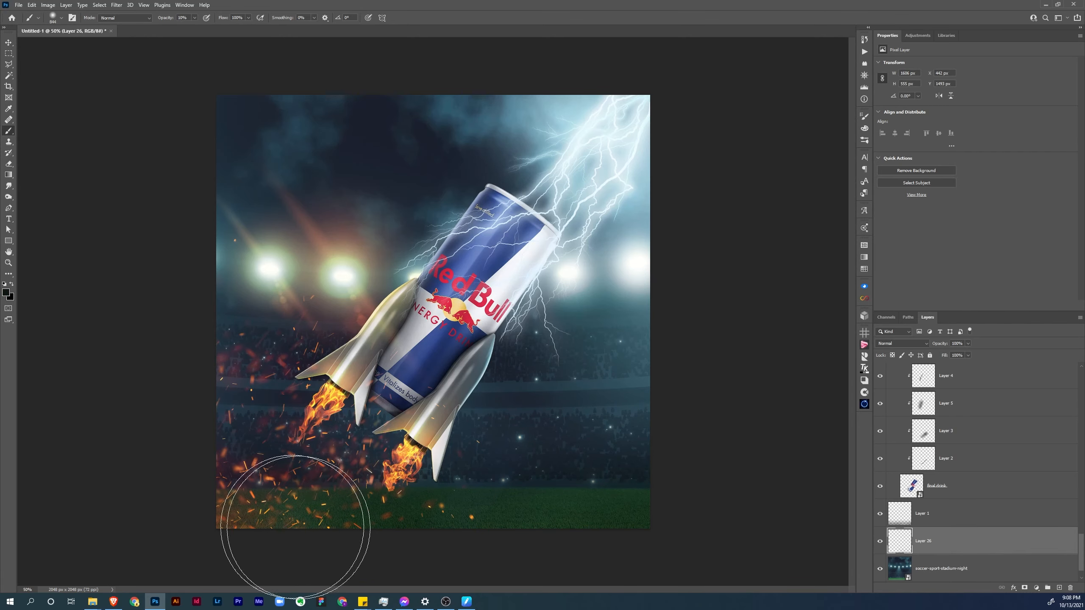
{"action": "left_click_drag", "start_coordinate": [295, 527], "coordinate": [194, 530]}
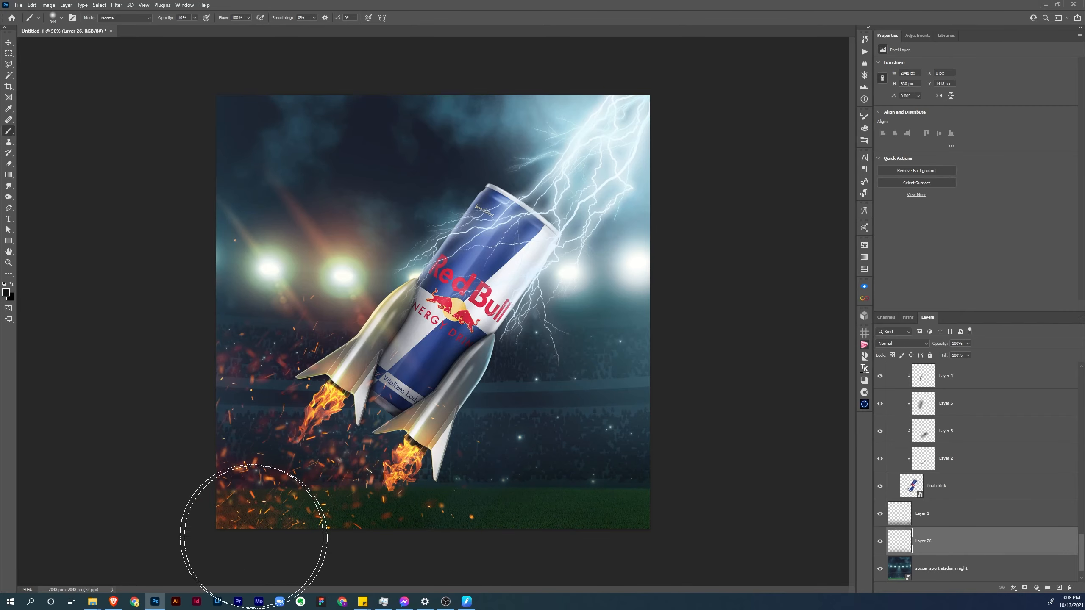
{"action": "mouse_move", "coordinate": [554, 545]}
{"action": "left_mouse_down"}
{"action": "mouse_move", "coordinate": [291, 525]}
{"action": "mouse_move", "coordinate": [211, 509]}
{"action": "left_mouse_up"}
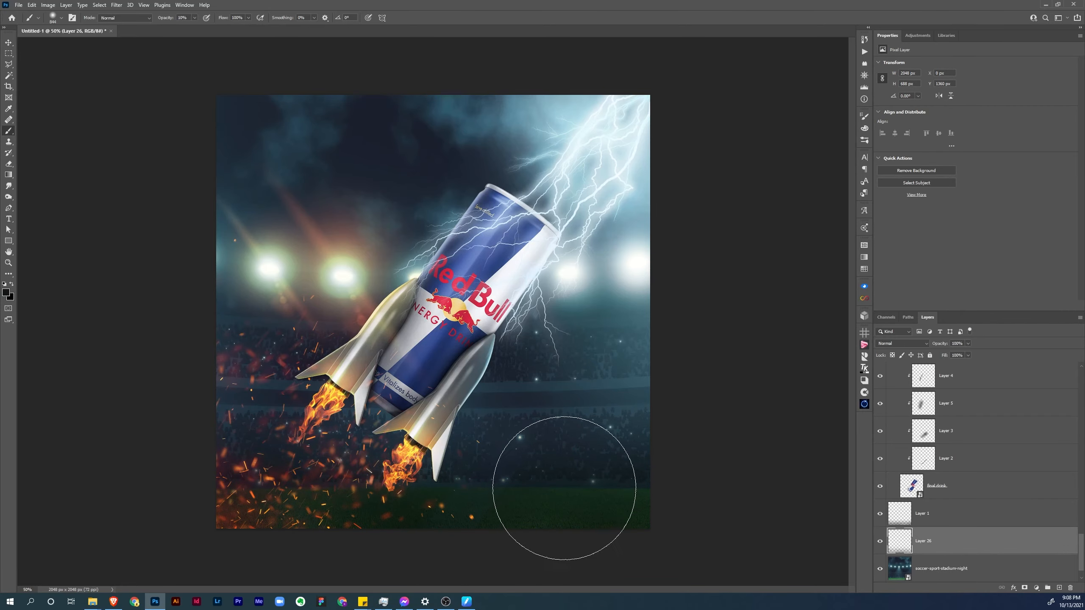
{"action": "mouse_move", "coordinate": [552, 562]}
{"action": "left_mouse_down"}
{"action": "mouse_move", "coordinate": [363, 412]}
{"action": "mouse_move", "coordinate": [328, 497]}
{"action": "mouse_move", "coordinate": [415, 454]}
{"action": "left_mouse_up"}
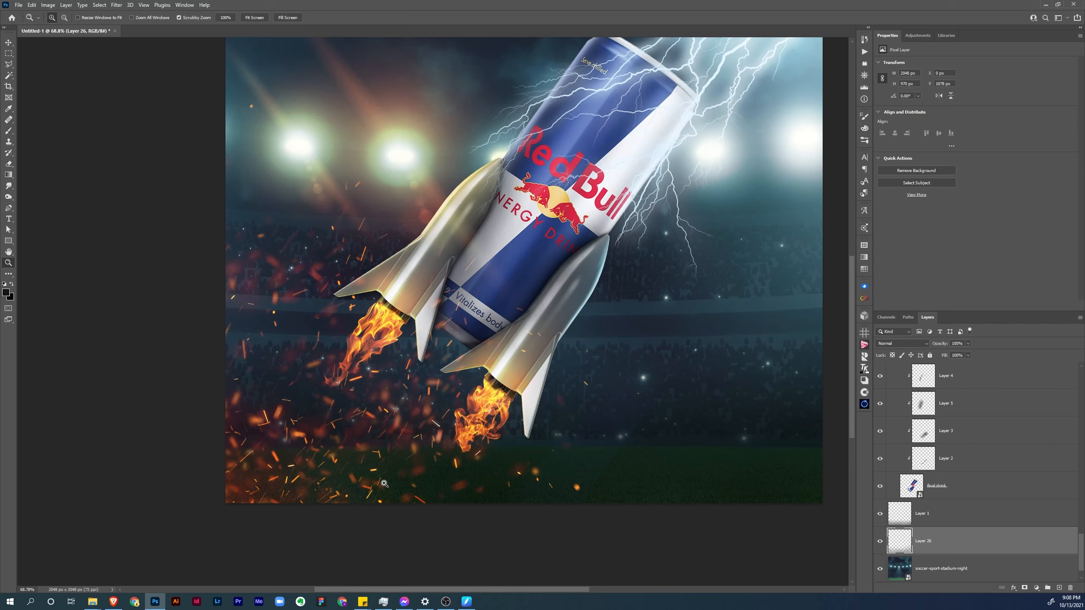
Add a Color Dodge layer above the dark shading and set the brush color to a deeper version of the flame's orange
{"action": "left_click", "coordinate": [1059, 588]}
{"action": "key", "text": "b"}
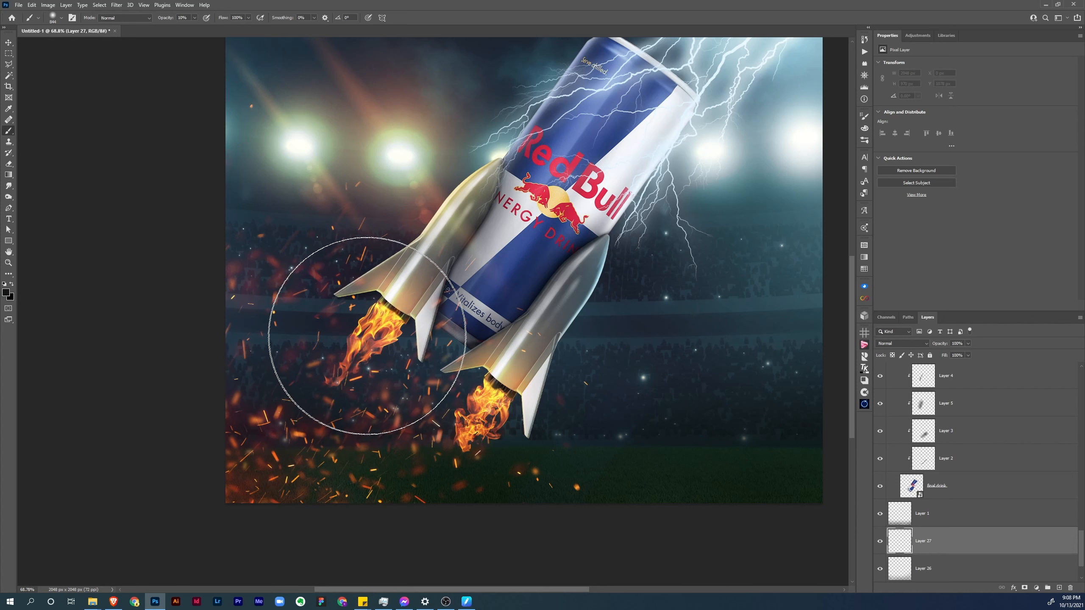
{"action": "left_click", "coordinate": [389, 321], "text": "alt"}
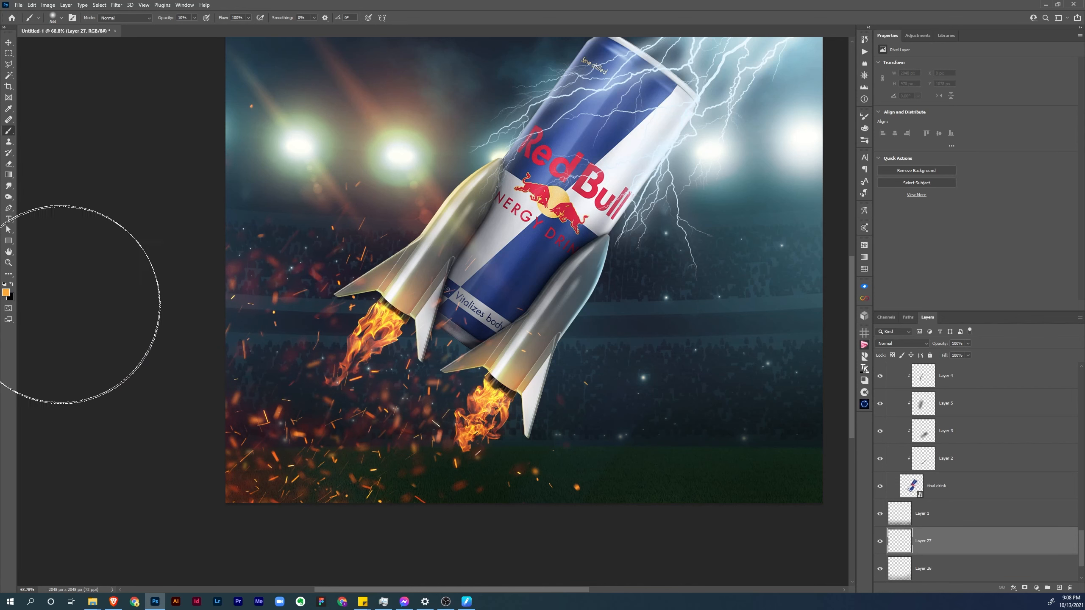
{"action": "left_click", "coordinate": [6, 292]}
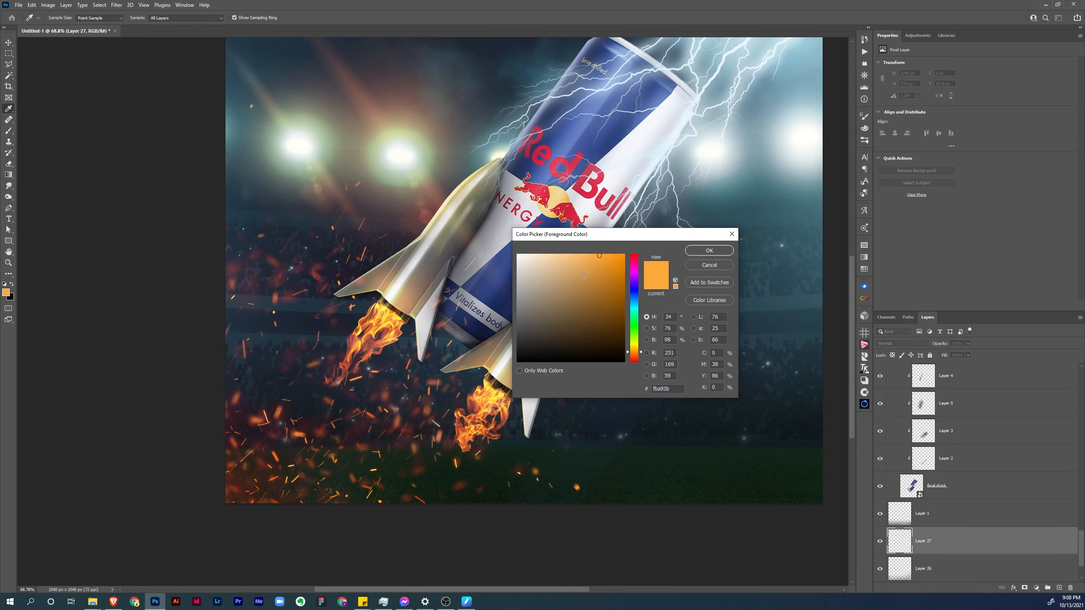
{"action": "left_click", "coordinate": [668, 389]}
{"action": "type", "text": "c8842a"}
{"action": "left_click", "coordinate": [708, 253]}
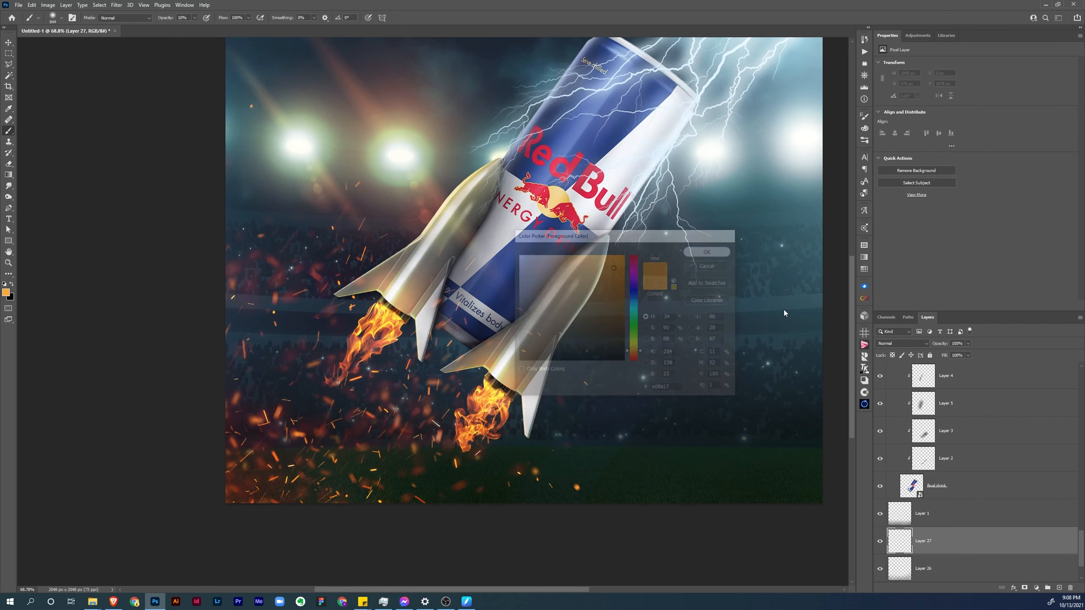
{"action": "left_click", "coordinate": [917, 345]}
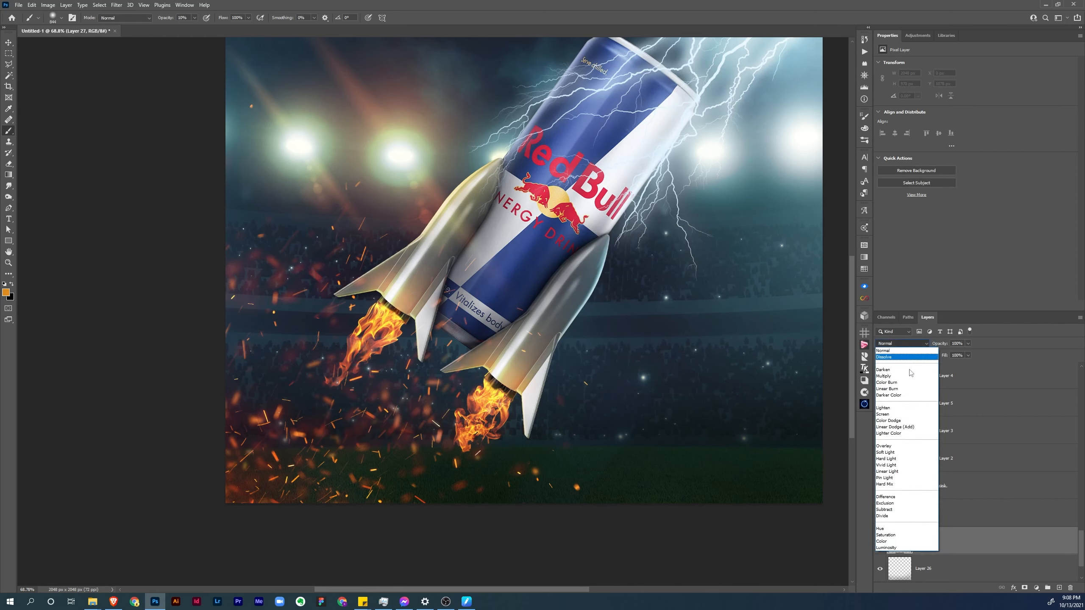
{"action": "left_click", "coordinate": [905, 420]}
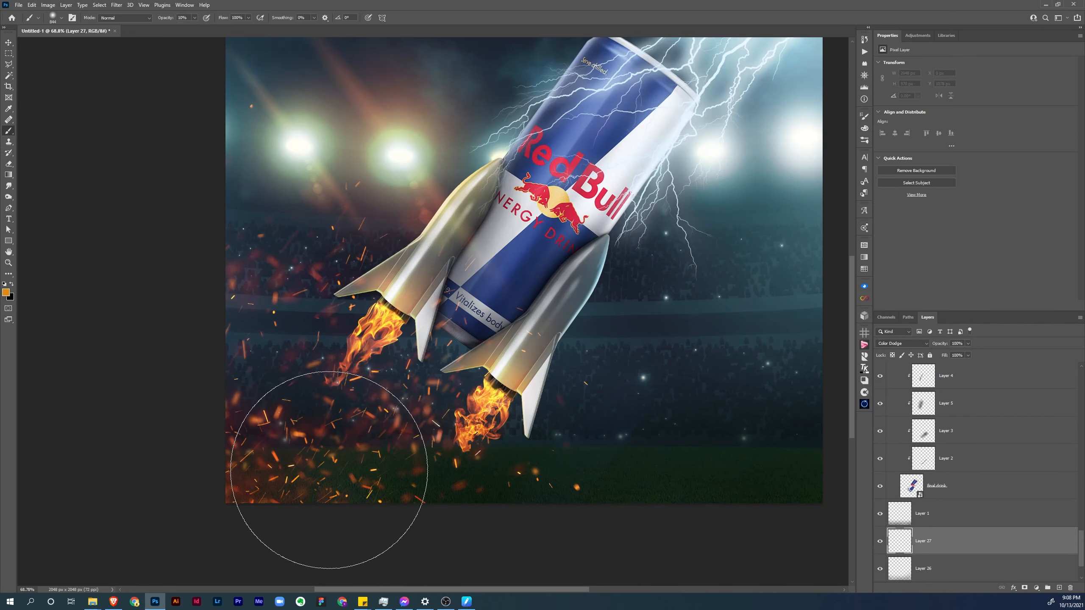
Paint a soft orange glow on the grass and stands beneath the embers and rocket flames, and compare with the layer hidden
{"action": "left_click_drag", "start_coordinate": [330, 451], "coordinate": [337, 451], "text": "alt"}
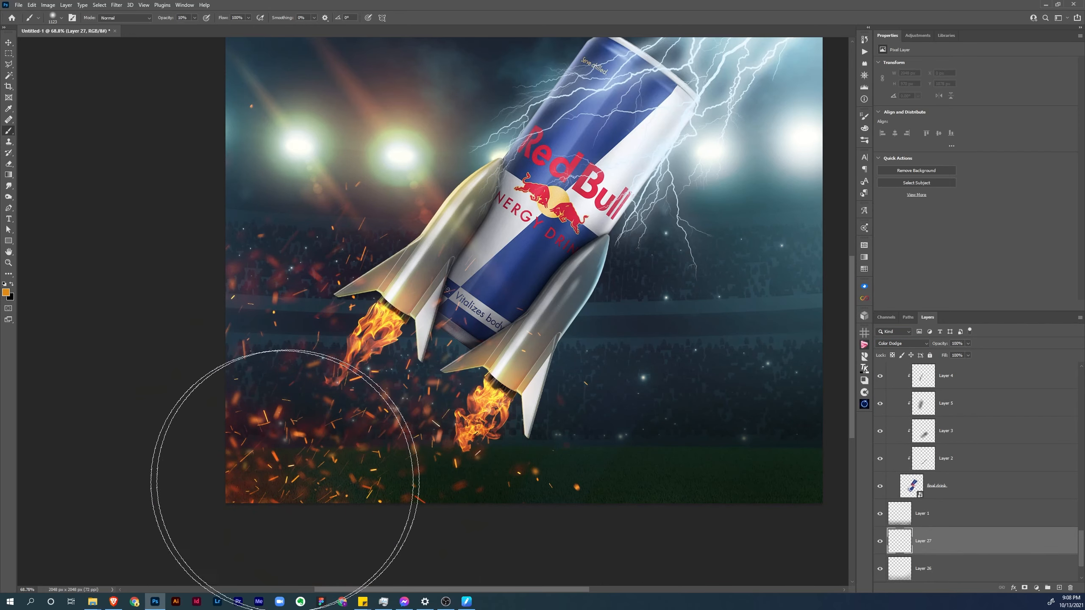
{"action": "left_click", "coordinate": [244, 493]}
{"action": "left_click", "coordinate": [308, 495]}
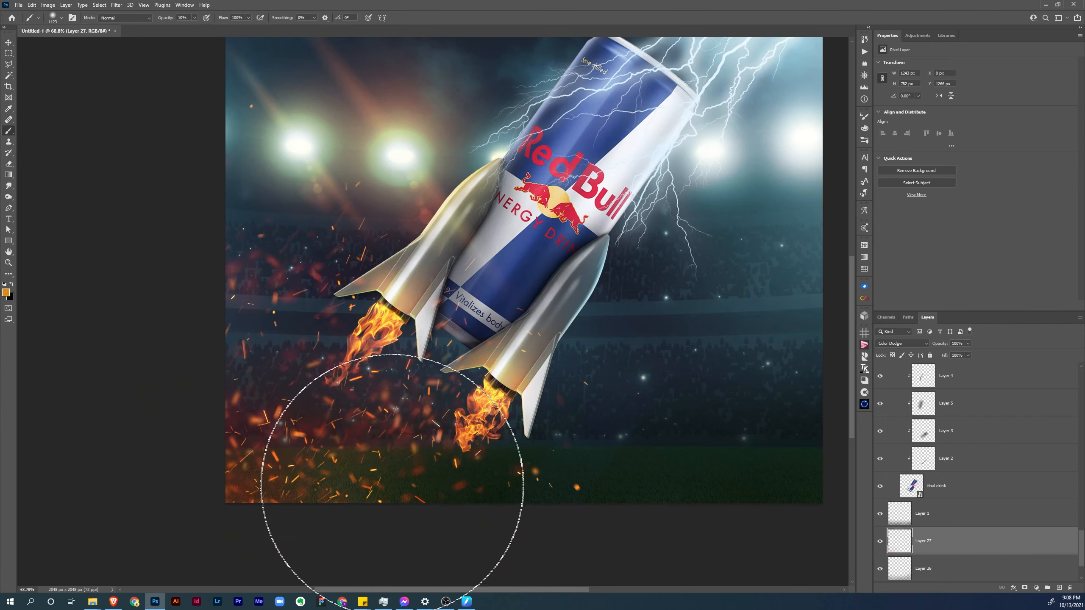
{"action": "left_click", "coordinate": [402, 484]}
{"action": "key", "text": "z"}
{"action": "mouse_move", "coordinate": [438, 462]}
{"action": "left_mouse_down"}
{"action": "mouse_move", "coordinate": [436, 434]}
{"action": "mouse_move", "coordinate": [460, 394]}
{"action": "left_mouse_up"}
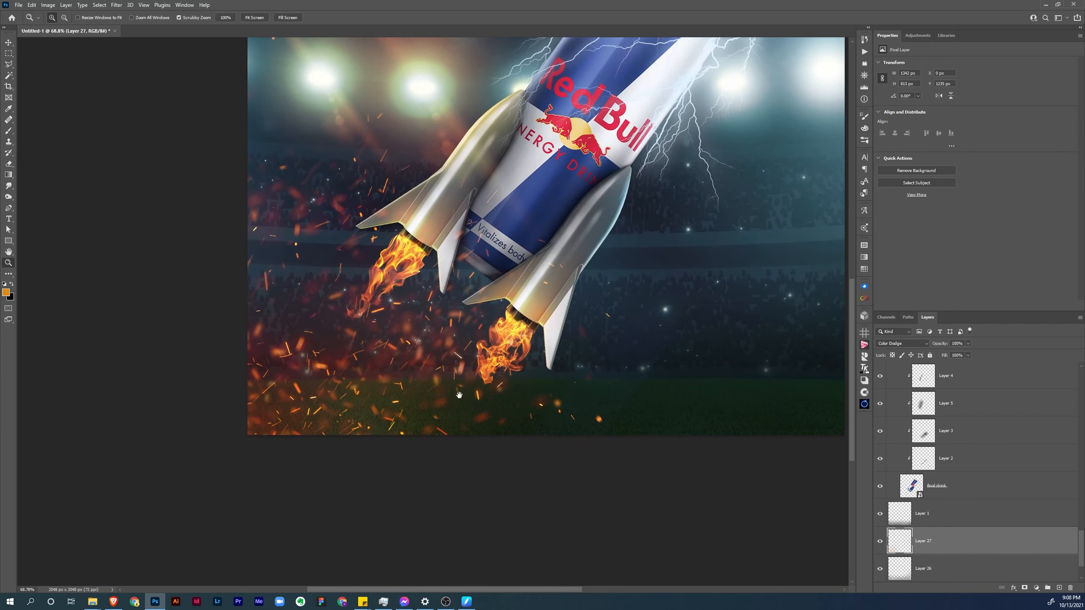
{"action": "key", "text": "b"}
{"action": "left_click", "coordinate": [458, 453]}
{"action": "left_click_drag", "start_coordinate": [431, 342], "coordinate": [376, 342], "text": "alt"}
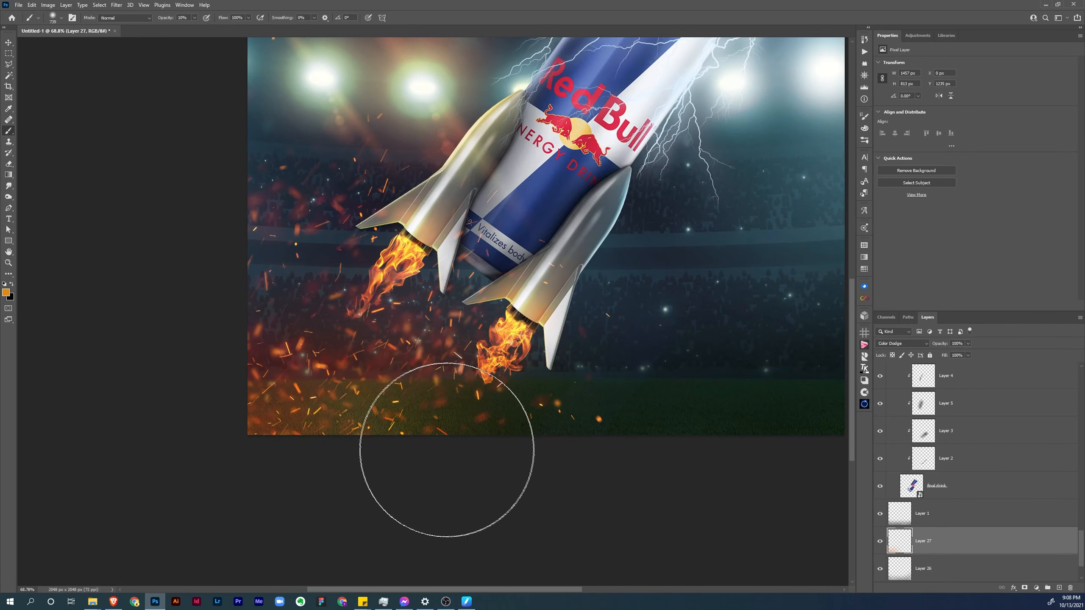
{"action": "key", "text": "ctrl+0"}
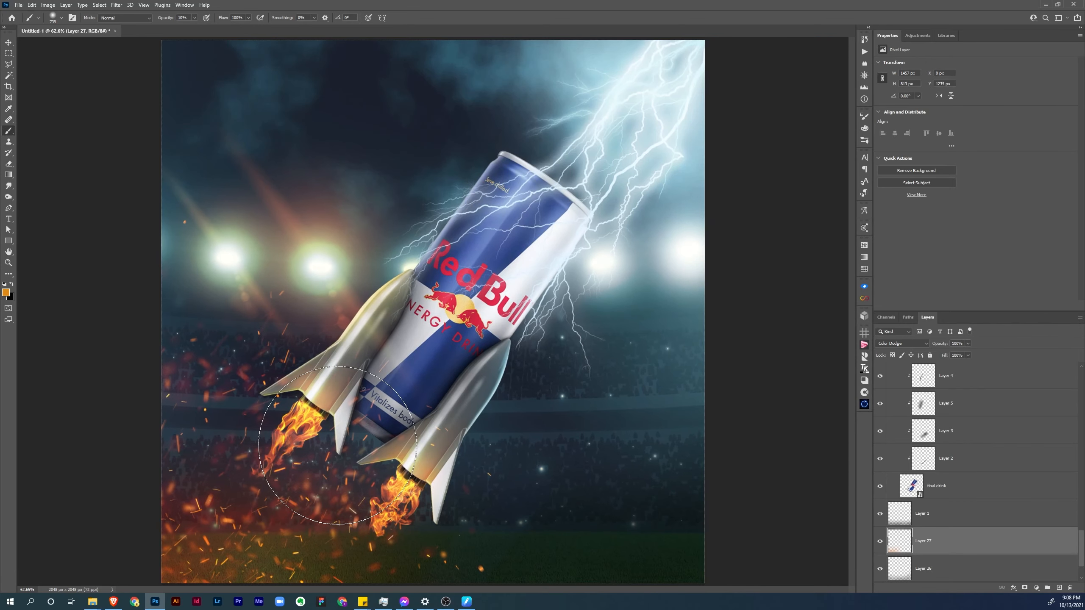
{"action": "left_click", "coordinate": [880, 542]}
{"action": "key", "text": "v"}
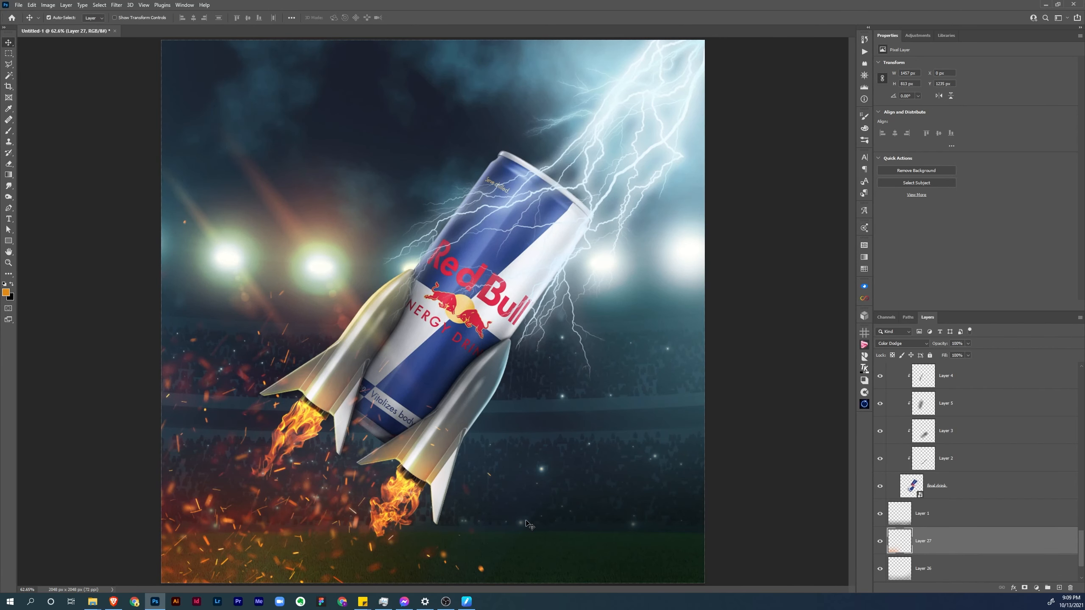
{"action": "left_click", "coordinate": [530, 525]}
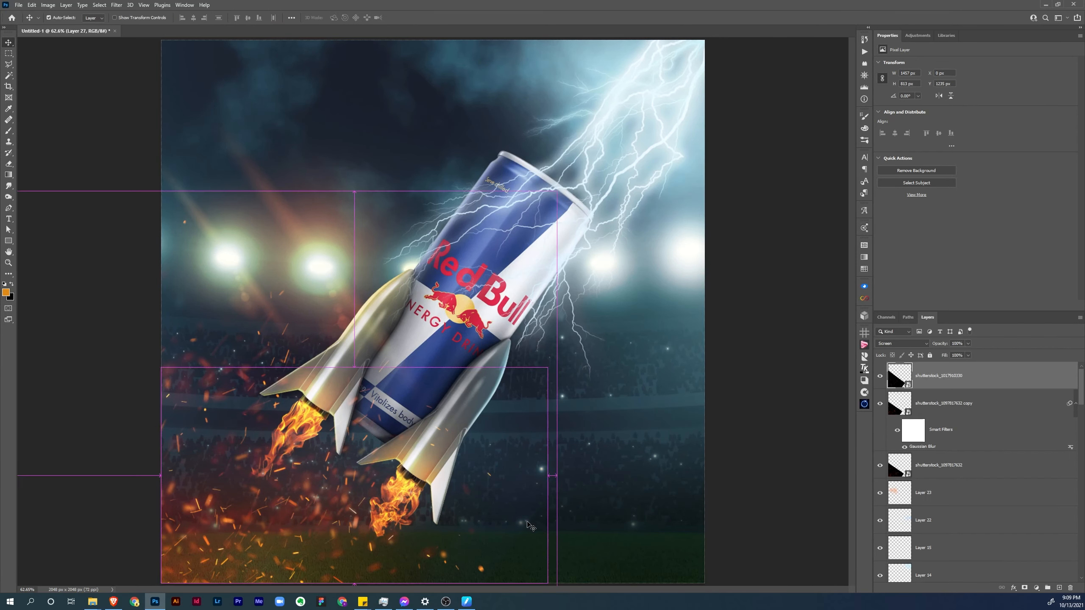
{"action": "left_click", "coordinate": [880, 376]}
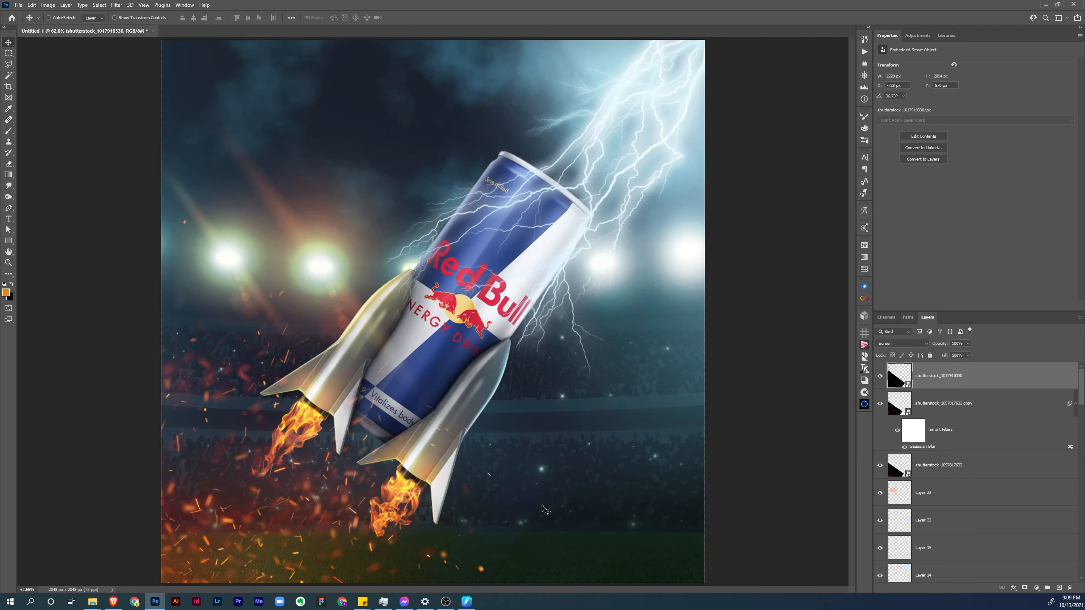
{"action": "key", "text": "z"}
{"action": "left_click_drag", "start_coordinate": [534, 522], "coordinate": [654, 436]}
{"action": "left_click", "coordinate": [879, 376]}
{"action": "left_click", "coordinate": [880, 376]}
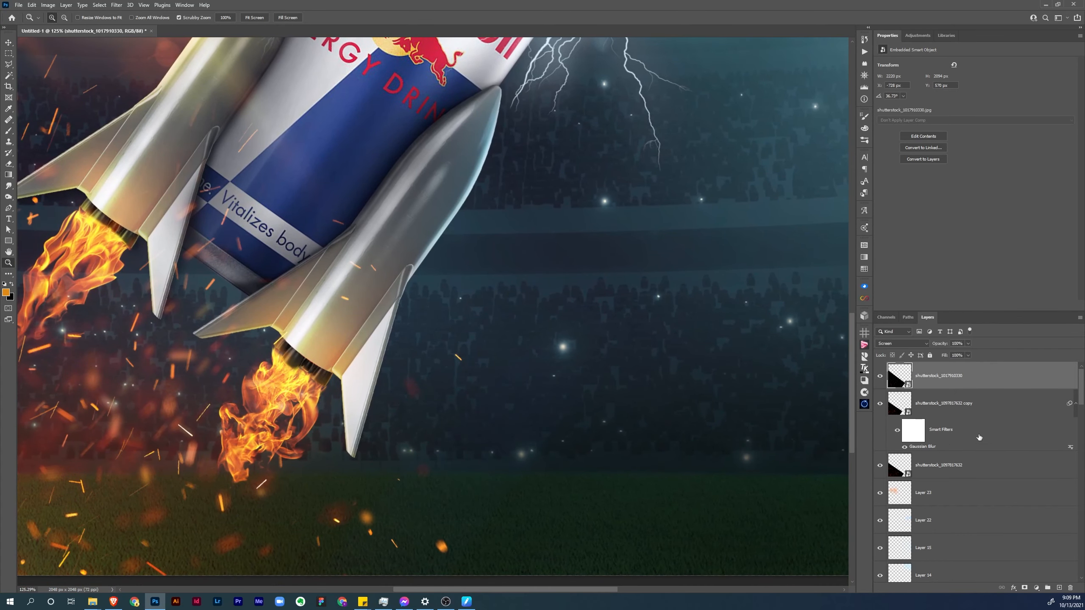
{"action": "key", "text": "v"}
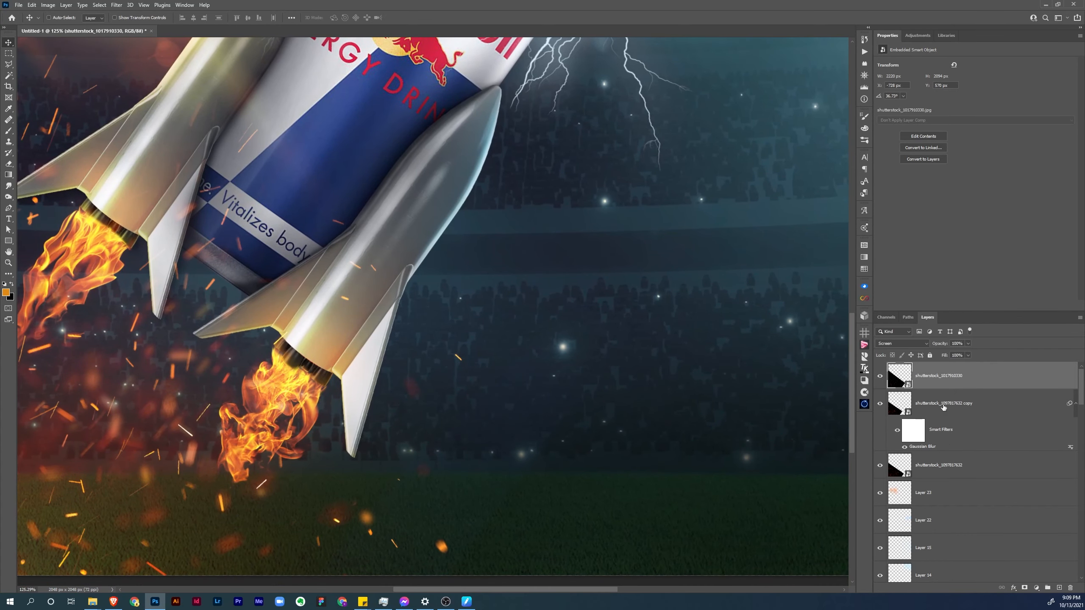
{"action": "key", "text": "ctrl+l"}
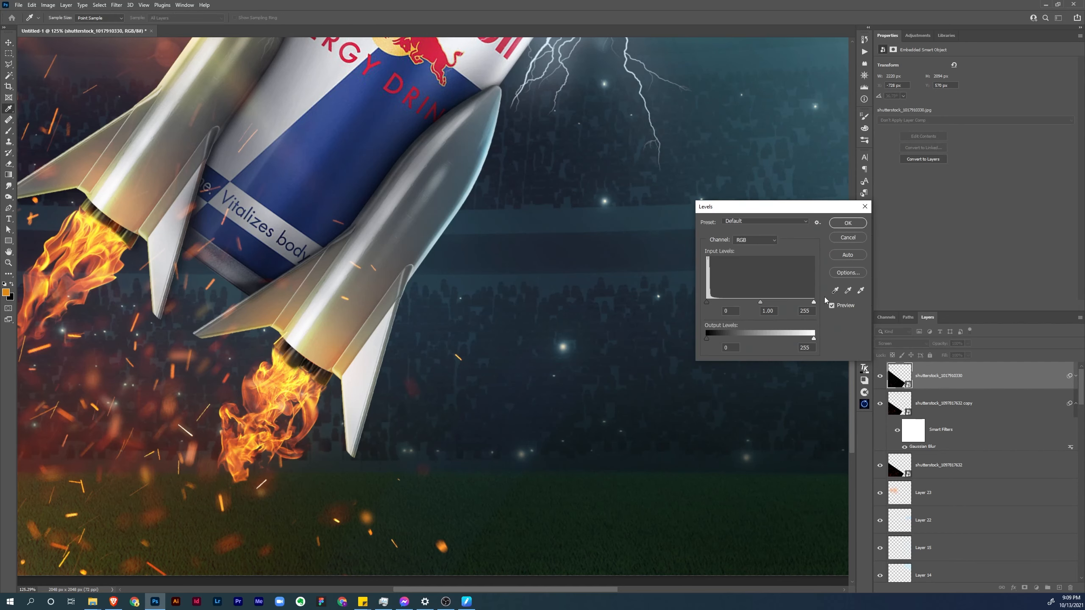
{"action": "left_click_drag", "start_coordinate": [814, 303], "coordinate": [797, 302]}
{"action": "left_click_drag", "start_coordinate": [716, 303], "coordinate": [721, 293]}
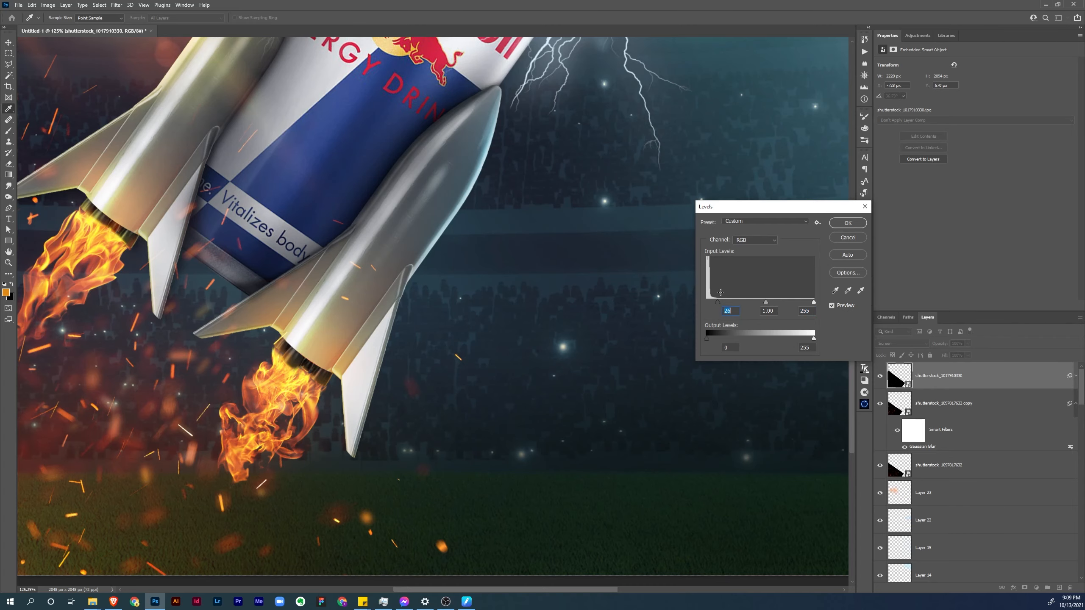
{"action": "left_click", "coordinate": [848, 223]}
{"action": "key", "text": "ctrl+0"}
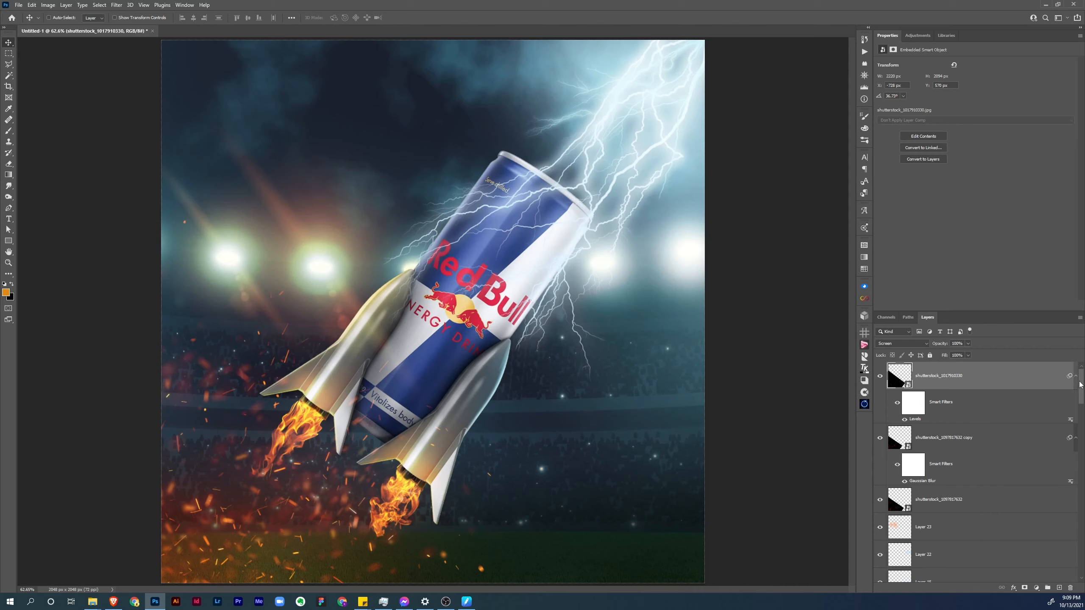
Add left-aligned text reading NEVER ENDING on two lines in the dark sky beside the can
{"action": "key", "text": "t"}
{"action": "left_click", "coordinate": [252, 122]}
{"action": "type", "text": "NEVER"}
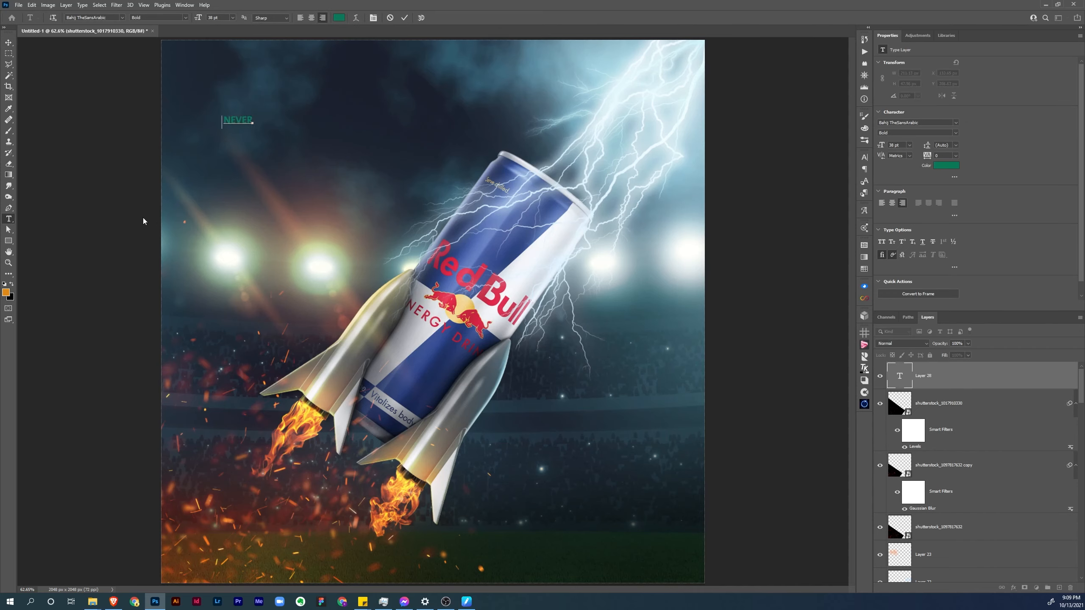
{"action": "key", "text": "Return"}
{"action": "type", "text": "ENDING"}
{"action": "key", "text": "ctrl+Return"}
{"action": "left_click", "coordinate": [301, 17]}
Set the NEVER ENDING text to the Blocklyn Grunge font and scale it up to about 111 pt
{"action": "left_click", "coordinate": [914, 122]}
{"action": "type", "text": "Blocklyn"}
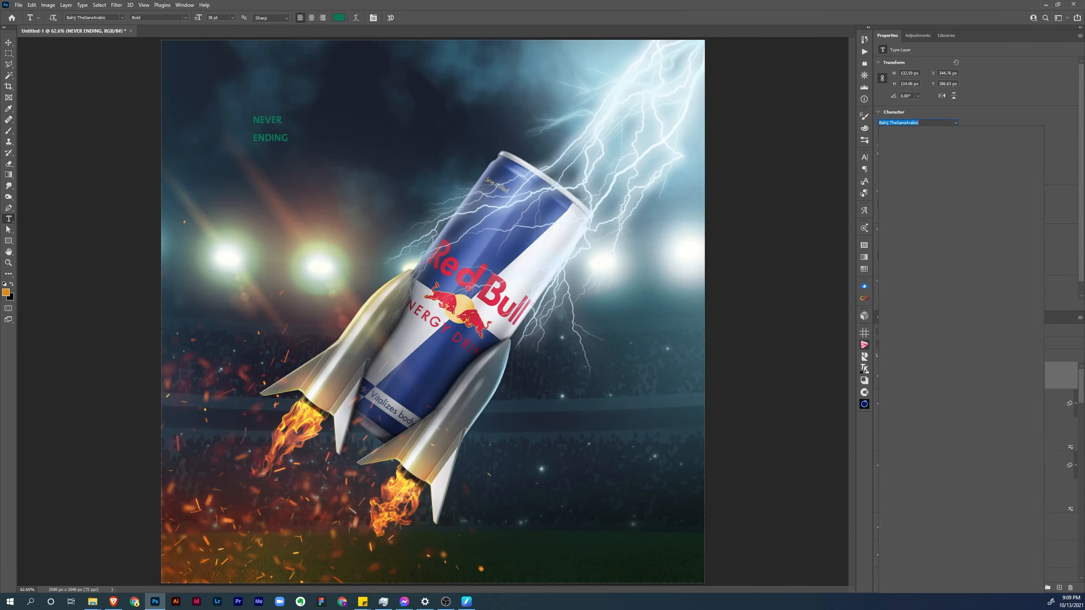
{"action": "left_click", "coordinate": [926, 165]}
{"action": "key", "text": "ctrl+t"}
{"action": "left_click_drag", "start_coordinate": [282, 145], "coordinate": [338, 203]}
{"action": "key", "text": "Return"}
Change the NEVER ENDING text color to white
{"action": "left_click", "coordinate": [945, 165]}
{"action": "left_click", "coordinate": [517, 253]}
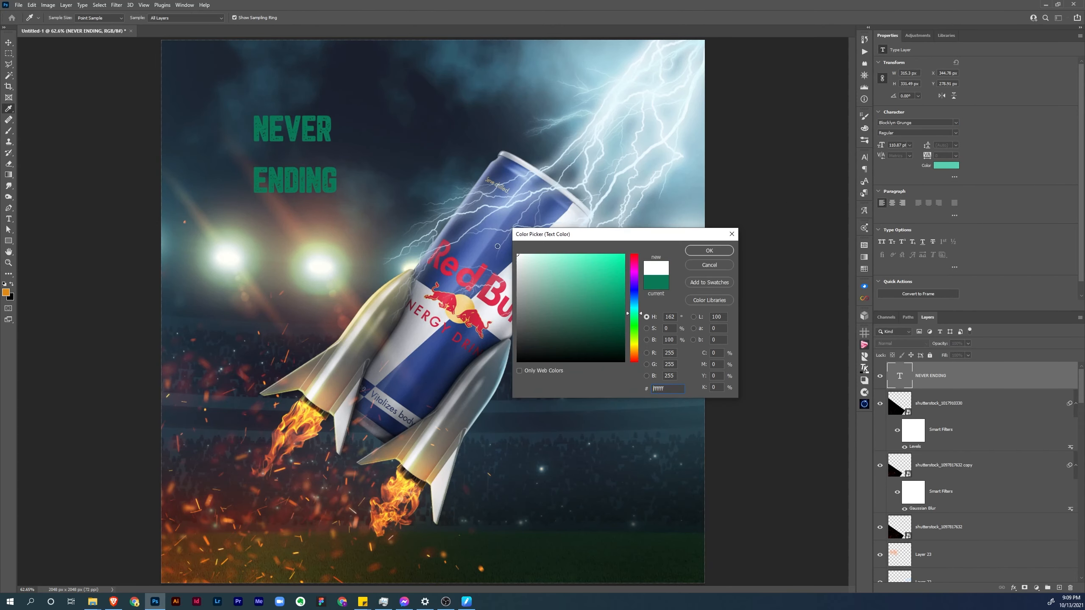
{"action": "left_click", "coordinate": [708, 252]}
Tighten the leading between the NEVER and ENDING lines
{"action": "left_click", "coordinate": [943, 145]}
{"action": "key", "text": "Down"}
{"action": "key", "text": "Down"}
{"action": "key", "text": "Down"}
{"action": "key", "text": "Down"}
{"action": "key", "text": "shift+Down"}
{"action": "key", "text": "shift+Down"}
{"action": "key", "text": "shift+Down"}
{"action": "key", "text": "shift+Down"}
{"action": "key", "text": "shift+Down"}
{"action": "key", "text": "shift+Down"}
{"action": "key", "text": "shift+Down"}
{"action": "key", "text": "shift+Down"}
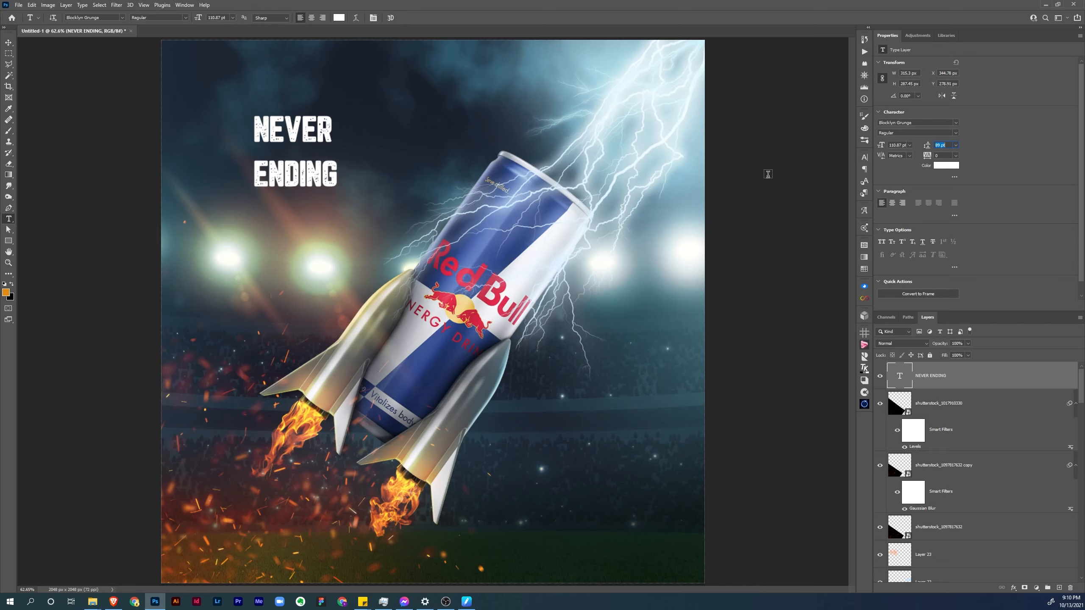
Scale the NEVER ENDING text up to 149.68 pt and set its leading to 71 pt
{"action": "key", "text": "ctrl+t"}
{"action": "left_click_drag", "start_coordinate": [337, 181], "coordinate": [367, 202]}
{"action": "key", "text": "Return"}
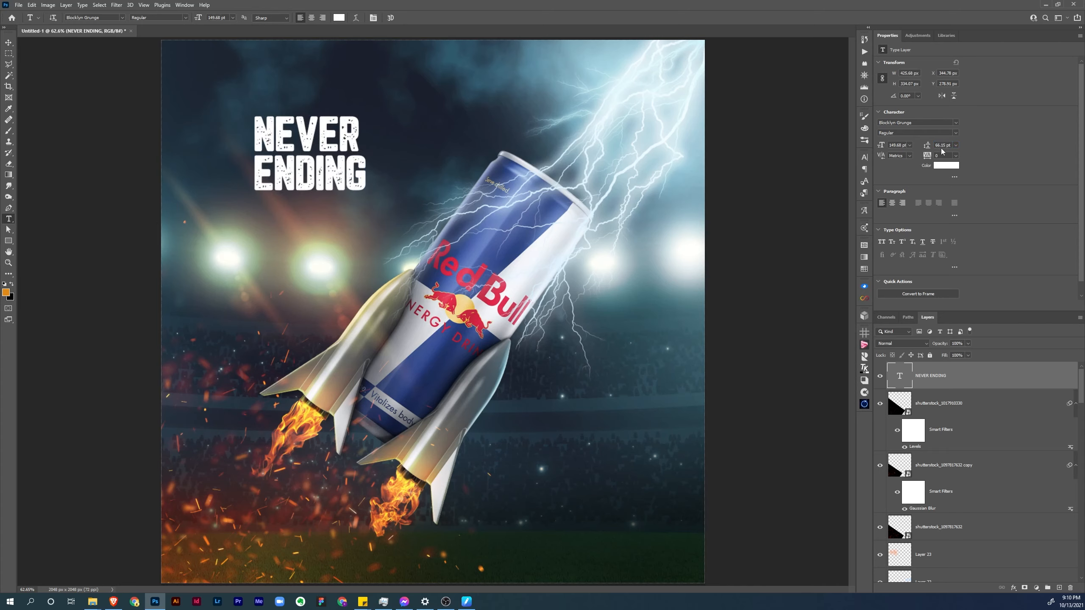
{"action": "left_click", "coordinate": [928, 146]}
{"action": "key", "text": "Up"}
{"action": "key", "text": "Up"}
{"action": "key", "text": "Up"}
{"action": "key", "text": "Up"}
{"action": "key", "text": "Up"}
{"action": "key", "text": "Return"}
Duplicate the NEVER ENDING text straight below itself and change the copy's wording to ENERGY
{"action": "key", "text": "v"}
{"action": "left_click_drag", "start_coordinate": [310, 155], "coordinate": [310, 241], "text": "alt+shift"}
{"action": "double_click", "coordinate": [310, 241]}
{"action": "type", "text": "ENERGY"}
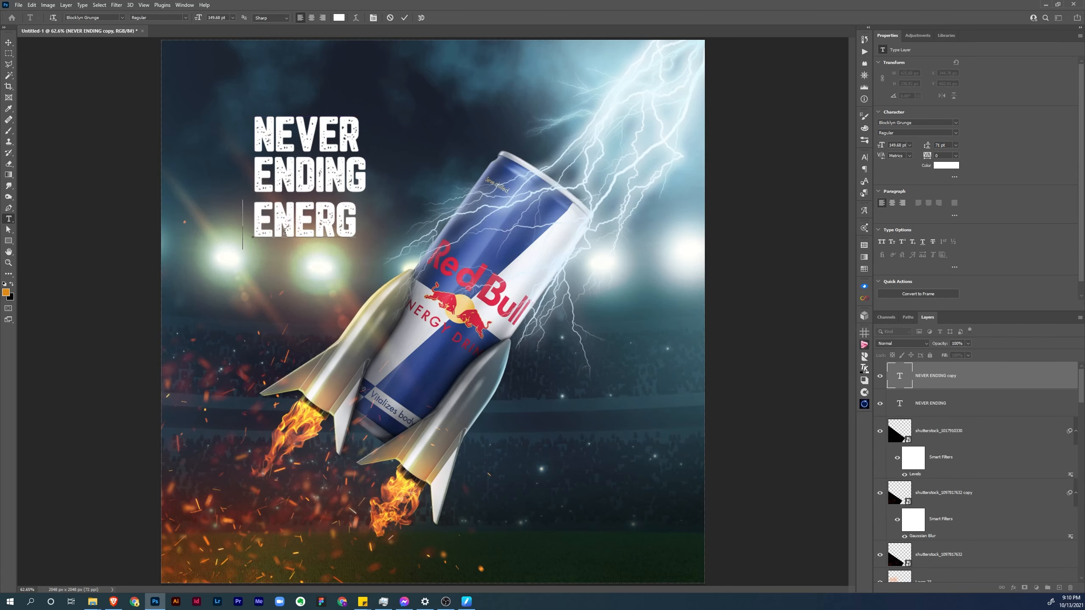
{"action": "key", "text": "ctrl+Return"}
Enlarge the ENERGY line beneath NEVER ENDING and change its text color to golden yellow
{"action": "key", "text": "ctrl+t"}
{"action": "key", "text": "Return"}
{"action": "left_click_drag", "start_coordinate": [380, 251], "coordinate": [404, 228]}
{"action": "left_click", "coordinate": [946, 165]}
{"action": "left_click", "coordinate": [611, 269]}
{"action": "left_click", "coordinate": [595, 262]}
{"action": "key", "text": "Return"}
Scale the NEVER ENDING and ENERGY text layers down together until ENERGY is about 178 pt
{"action": "left_click", "coordinate": [931, 403], "text": "shift"}
{"action": "key", "text": "ctrl+t"}
{"action": "left_click_drag", "start_coordinate": [325, 180], "coordinate": [321, 182]}
{"action": "key", "text": "Return"}
Add a new layer above the ENERGY text and clip it to that text
{"action": "left_click", "coordinate": [931, 375]}
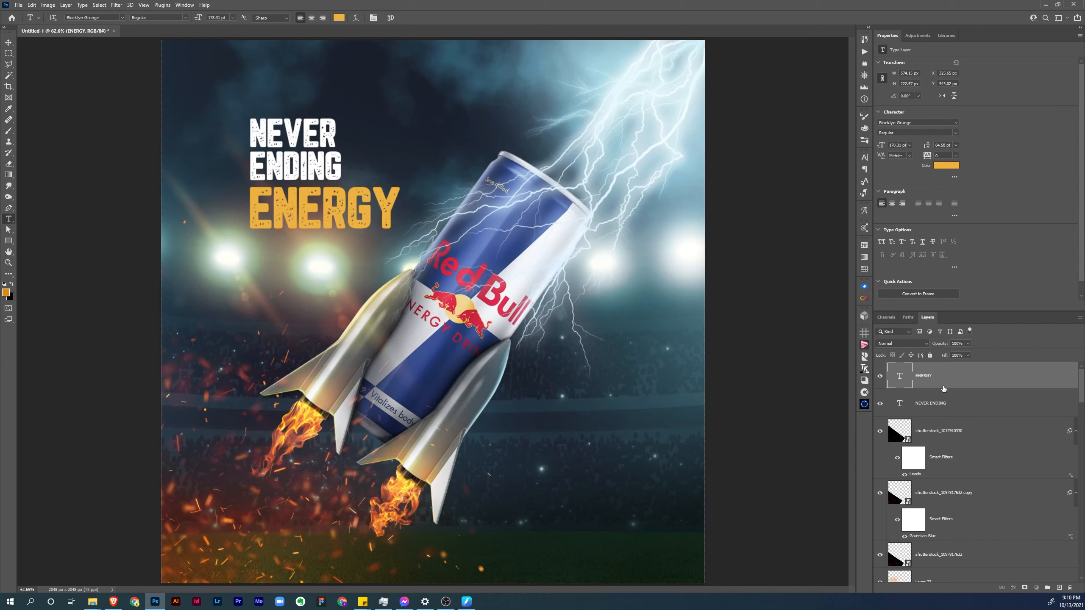
{"action": "left_click", "coordinate": [1061, 589]}
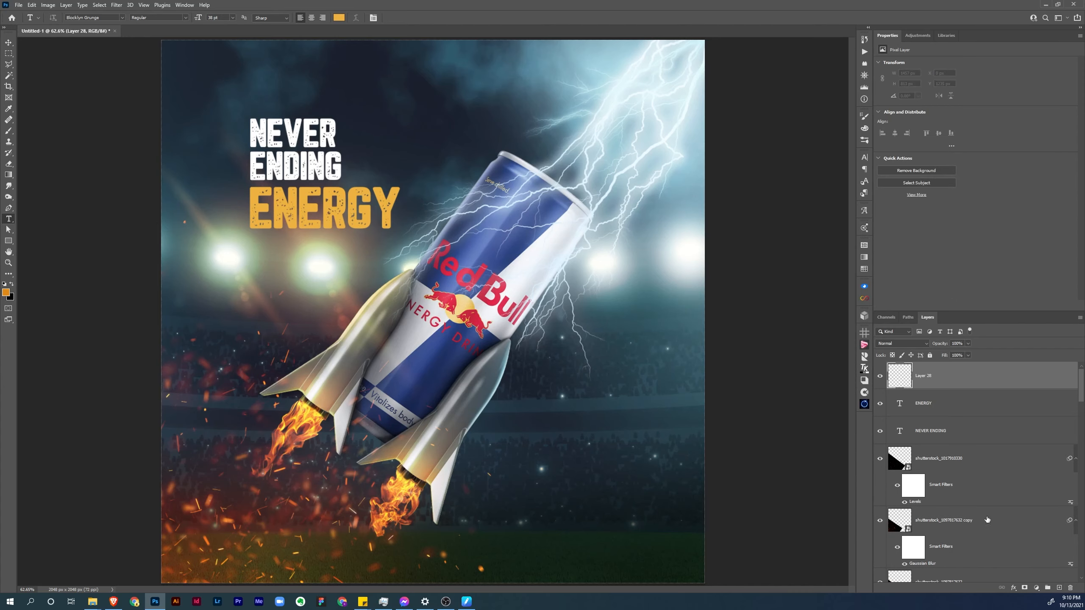
{"action": "left_click", "coordinate": [908, 388], "text": "alt"}
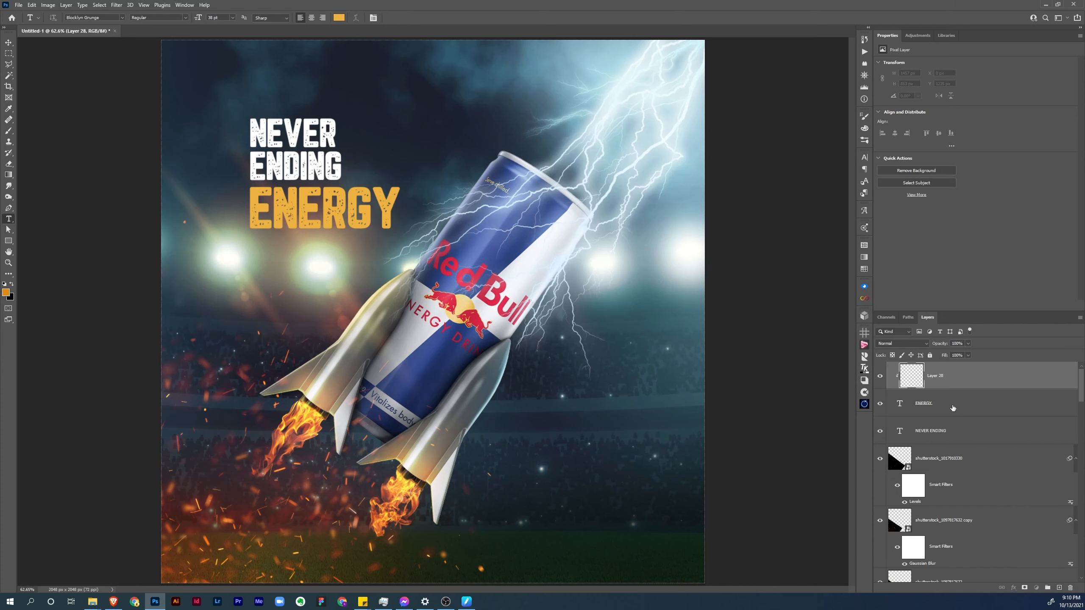
Shade the lower part of the ENERGY letters with a black gradient on the clipped layer, blended as Soft Light
{"action": "left_click", "coordinate": [914, 413]}
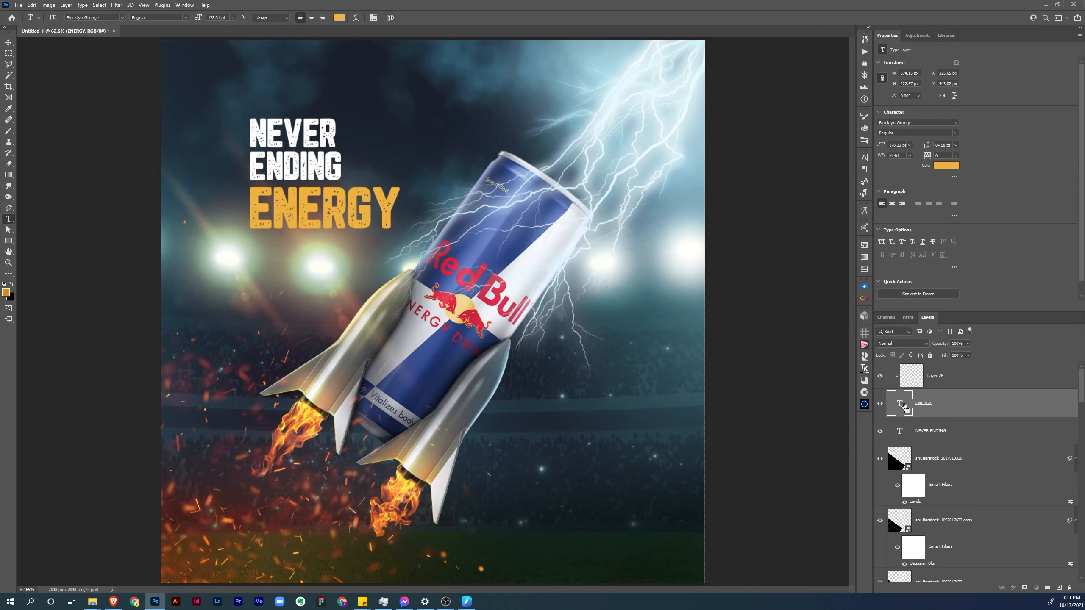
{"action": "left_click", "coordinate": [905, 407], "text": "ctrl"}
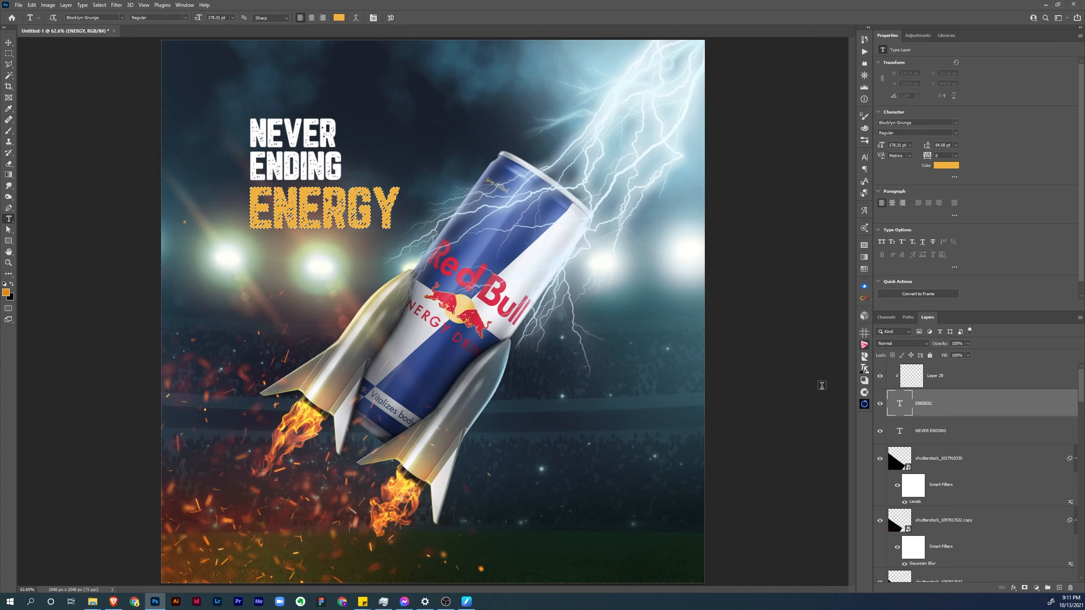
{"action": "left_click", "coordinate": [908, 383]}
{"action": "double_click", "coordinate": [908, 385]}
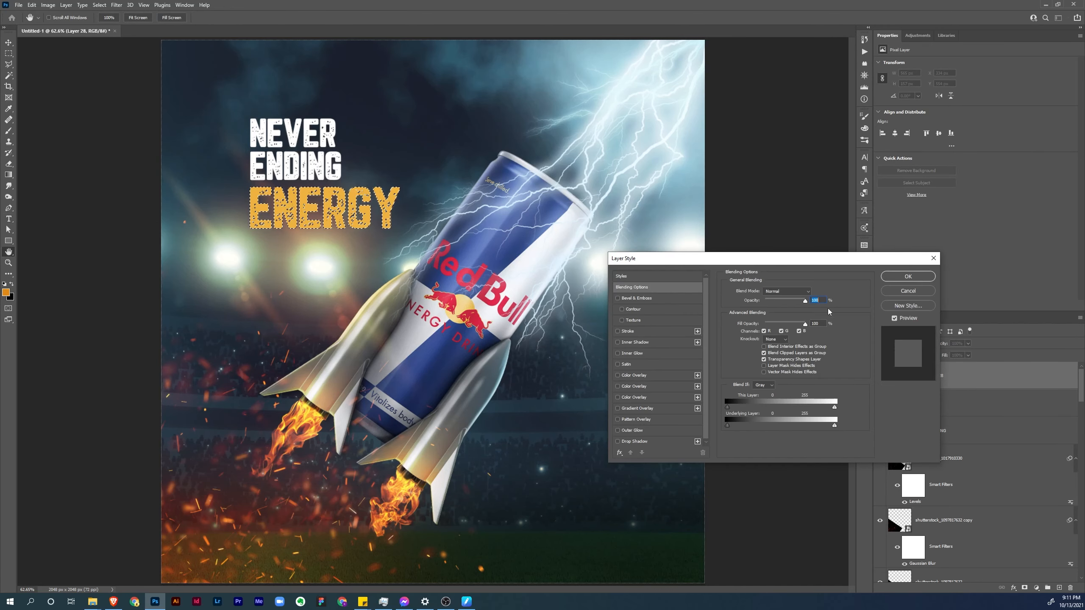
{"action": "left_click", "coordinate": [908, 292]}
{"action": "key", "text": "g"}
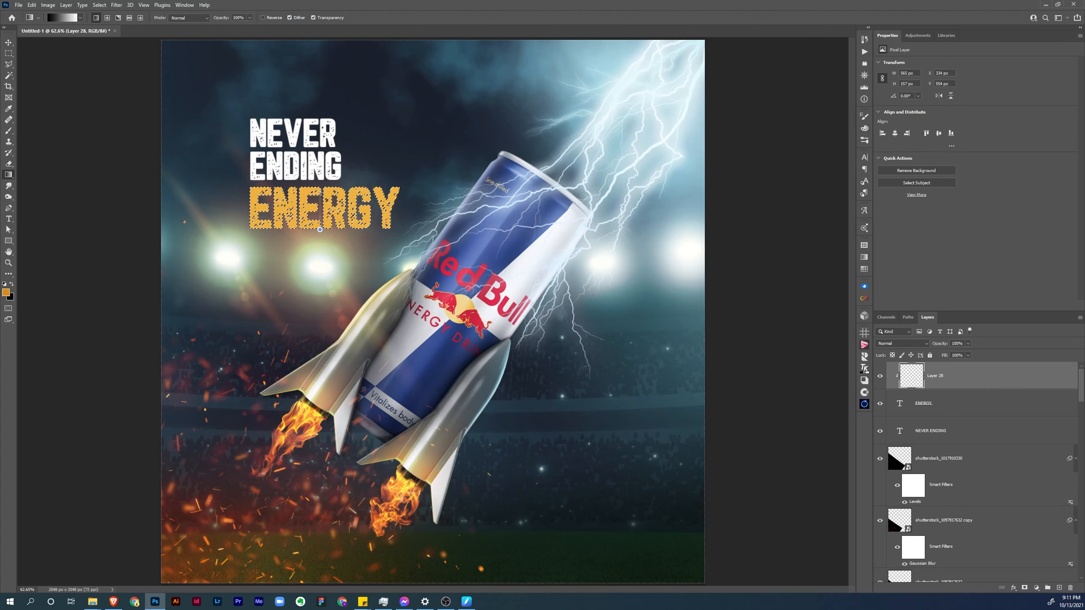
{"action": "left_click", "coordinate": [927, 346]}
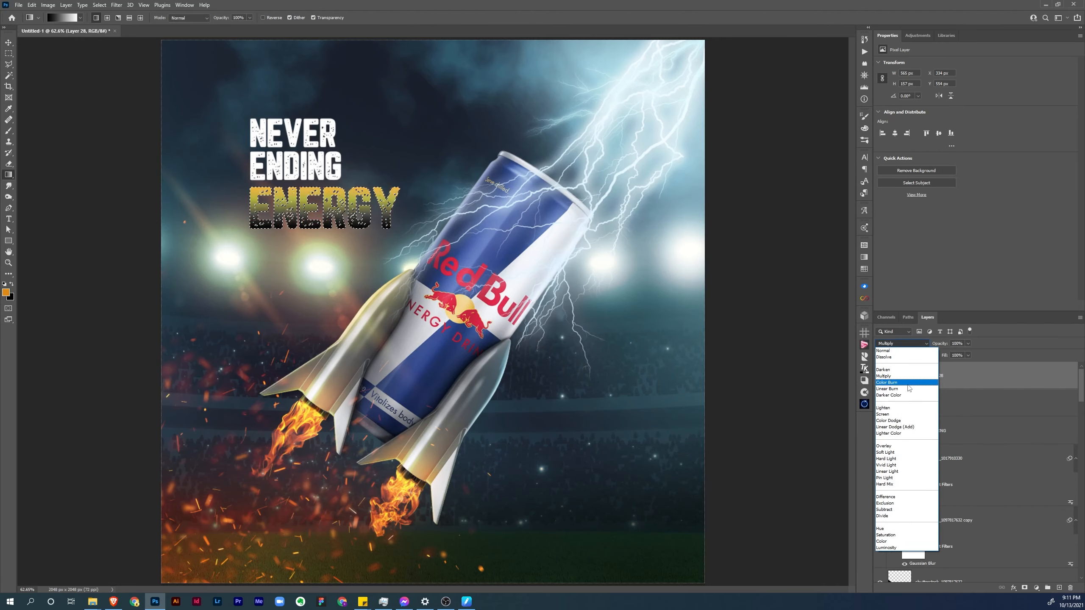
{"action": "left_click", "coordinate": [894, 453]}
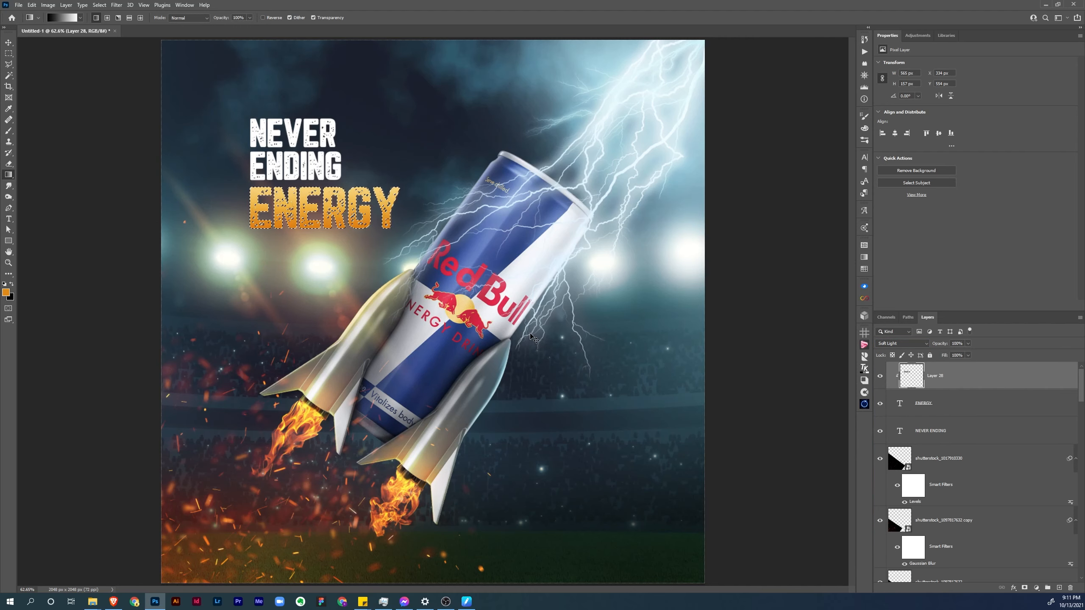
{"action": "key", "text": "ctrl+d"}
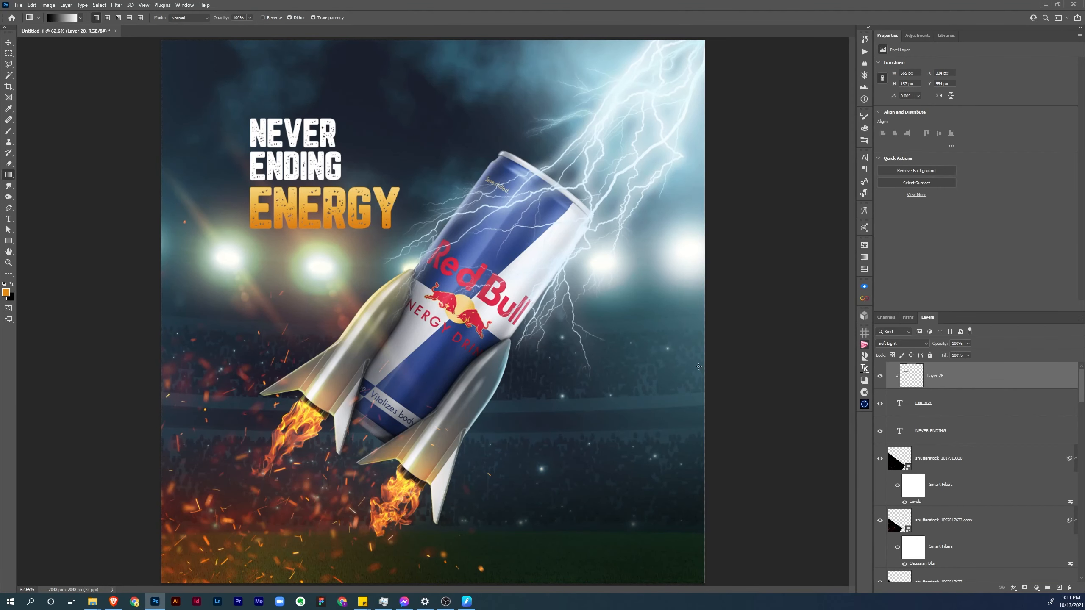
Add a clipped layer directly above the final drink layer, ready a large soft pale brush, and set the layer's blending to Screen
{"action": "key", "text": "v"}
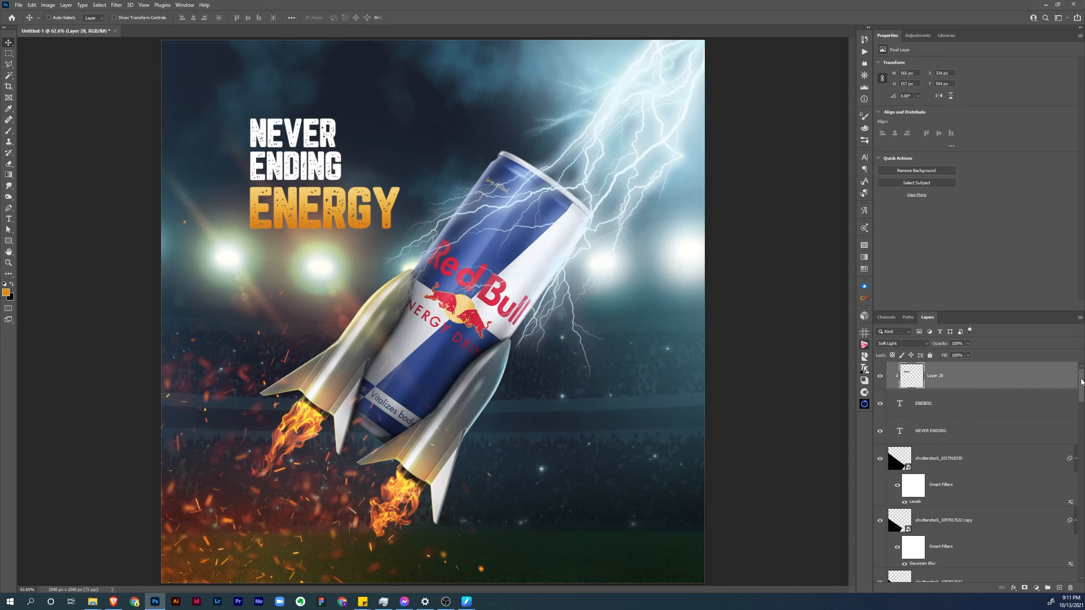
{"action": "left_click_drag", "start_coordinate": [1082, 382], "coordinate": [1050, 549]}
{"action": "left_click", "coordinate": [996, 491]}
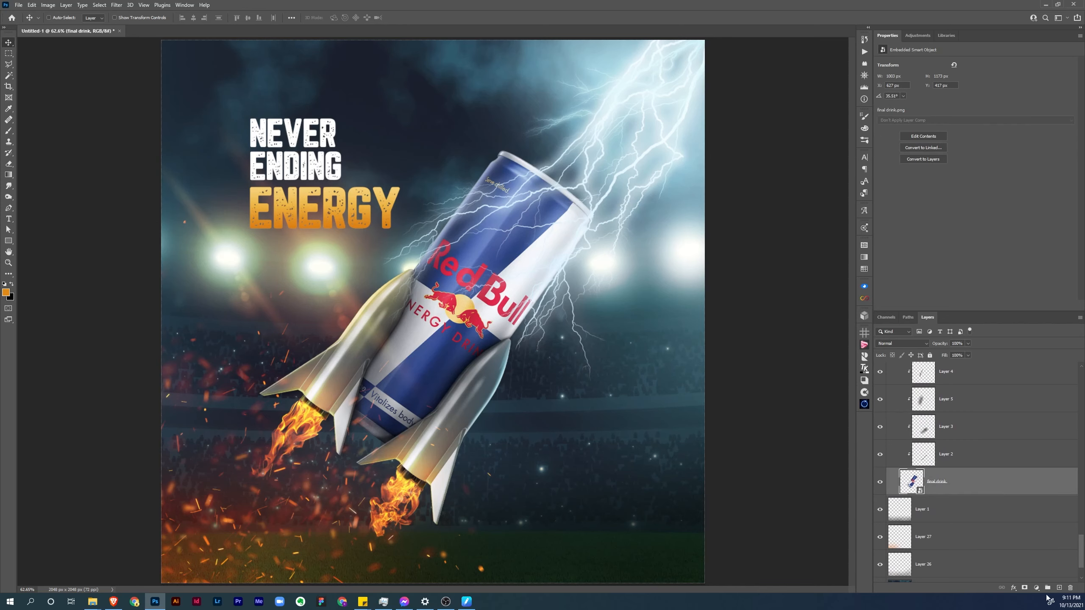
{"action": "left_click", "coordinate": [1060, 588]}
{"action": "key", "text": "b"}
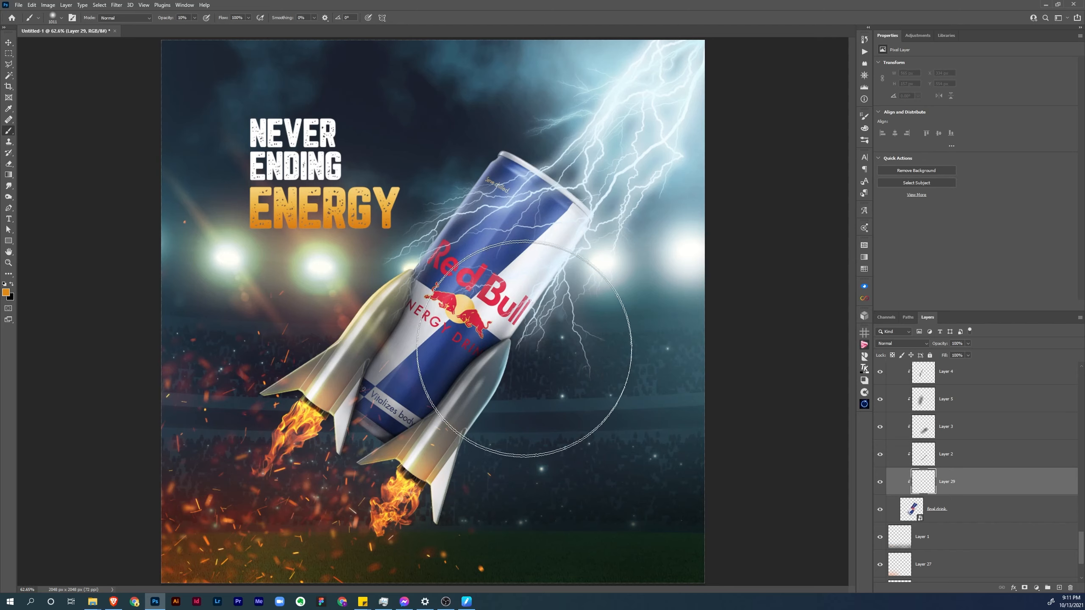
{"action": "left_click_drag", "start_coordinate": [529, 349], "coordinate": [545, 335]}
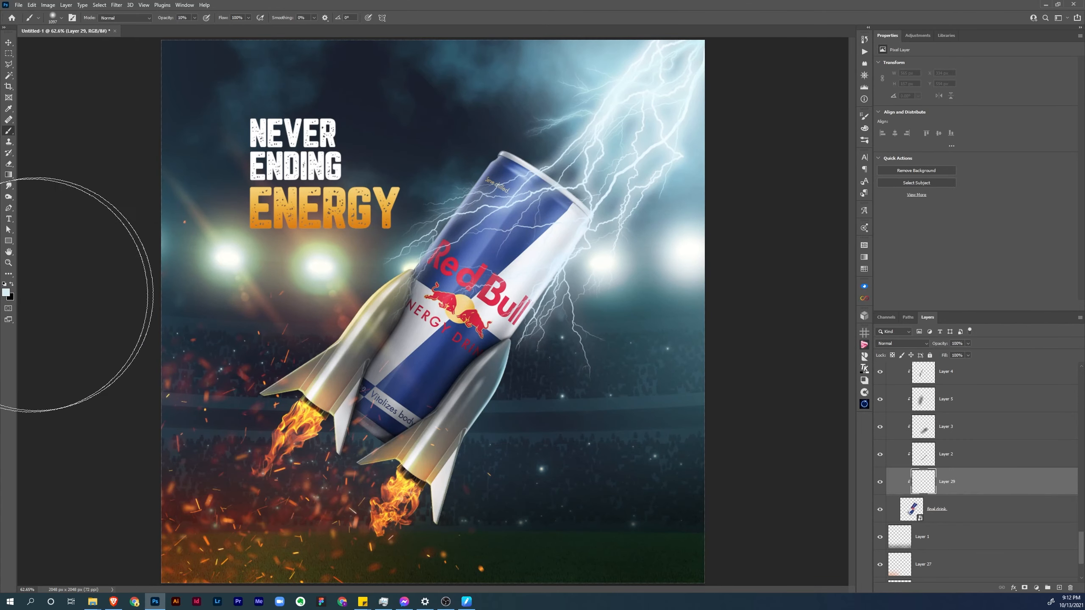
{"action": "left_click", "coordinate": [896, 343]}
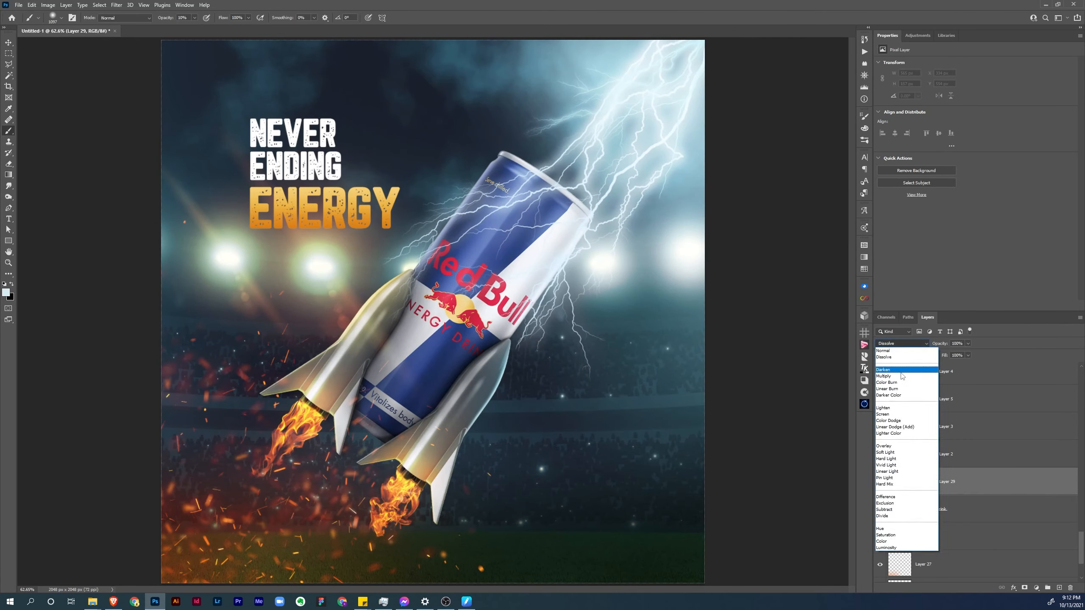
{"action": "left_click", "coordinate": [892, 417]}
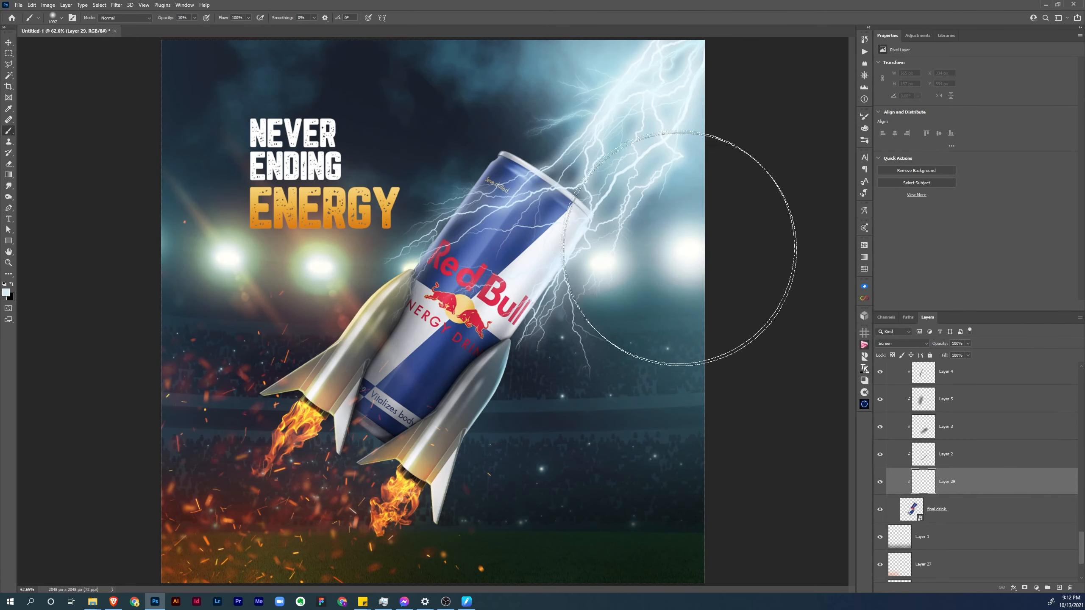
Paint a soft pale glow over the can's upper end and set the glow layer's opacity to 78%
{"action": "left_click", "coordinate": [555, 169]}
{"action": "left_click", "coordinate": [536, 167]}
{"action": "left_click", "coordinate": [521, 150]}
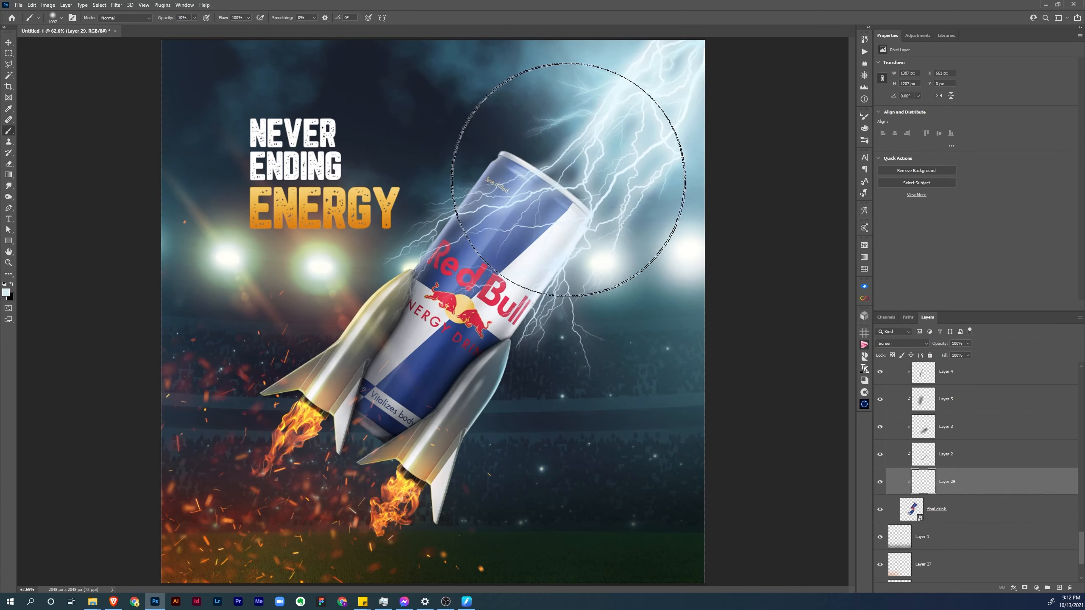
{"action": "left_click", "coordinate": [586, 182]}
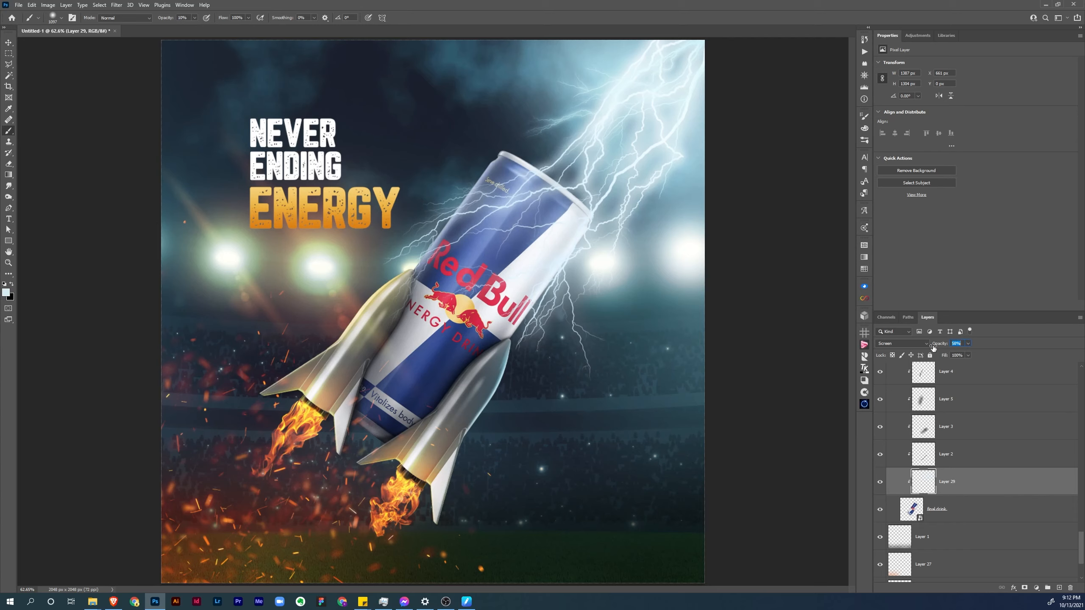
{"action": "left_click_drag", "start_coordinate": [936, 347], "coordinate": [939, 348]}
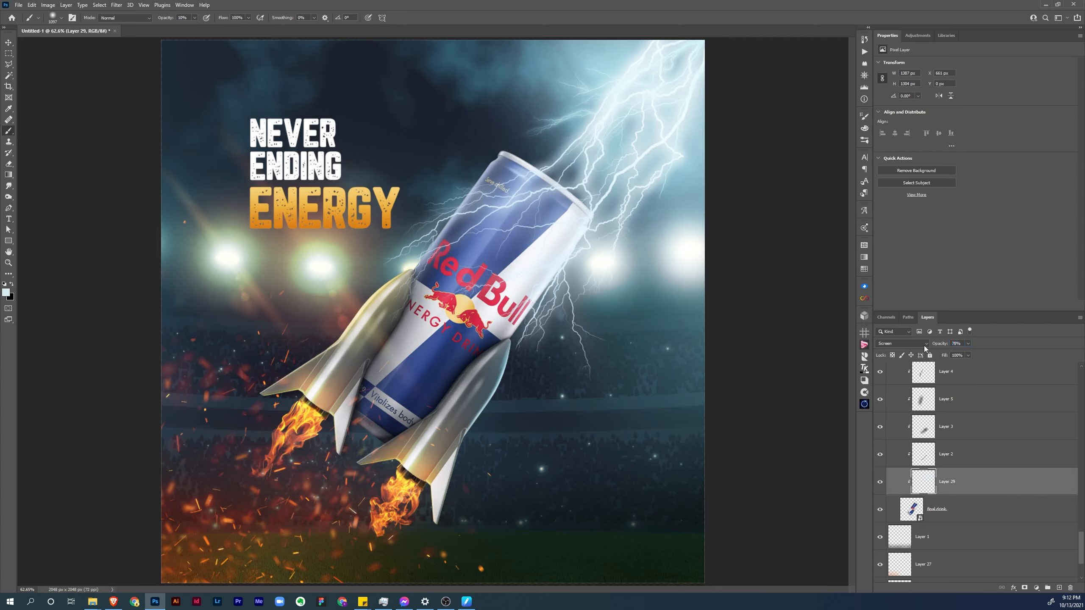
Switch the can's glow layer to Overlay and paint more pale light across the can's upper end
{"action": "left_click", "coordinate": [924, 347]}
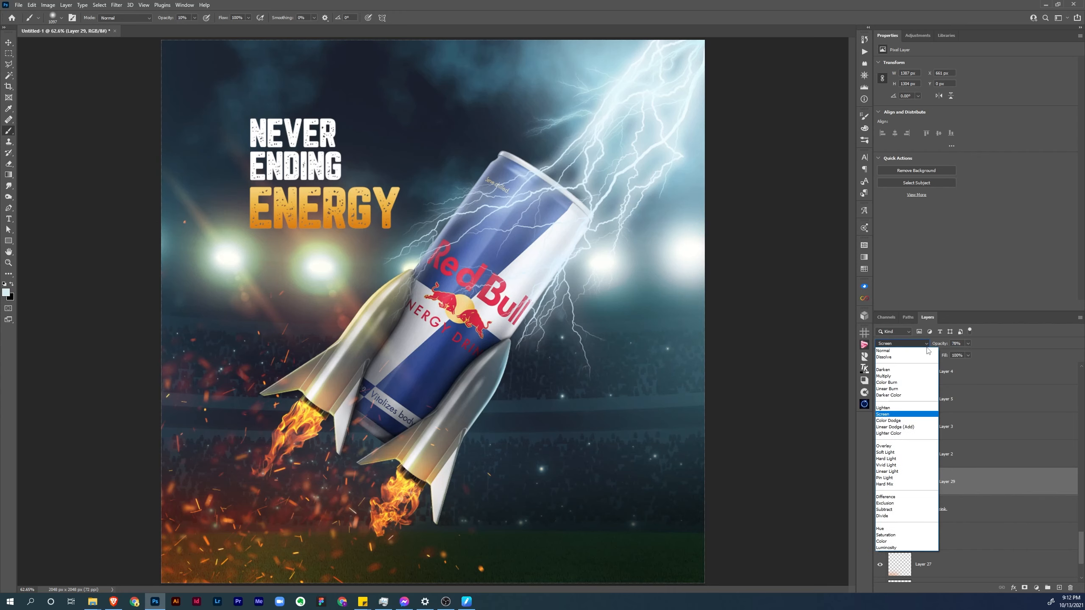
{"action": "left_click", "coordinate": [895, 447]}
{"action": "left_click", "coordinate": [881, 483]}
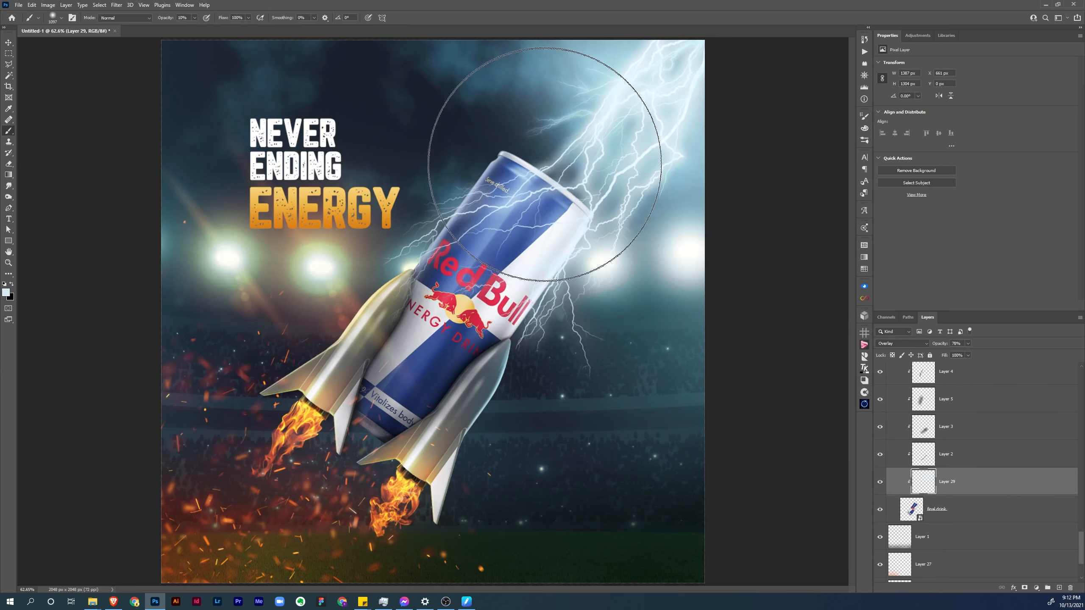
{"action": "mouse_move", "coordinate": [586, 212]}
{"action": "left_mouse_down"}
{"action": "mouse_move", "coordinate": [605, 150]}
{"action": "mouse_move", "coordinate": [479, 111]}
{"action": "left_mouse_up"}
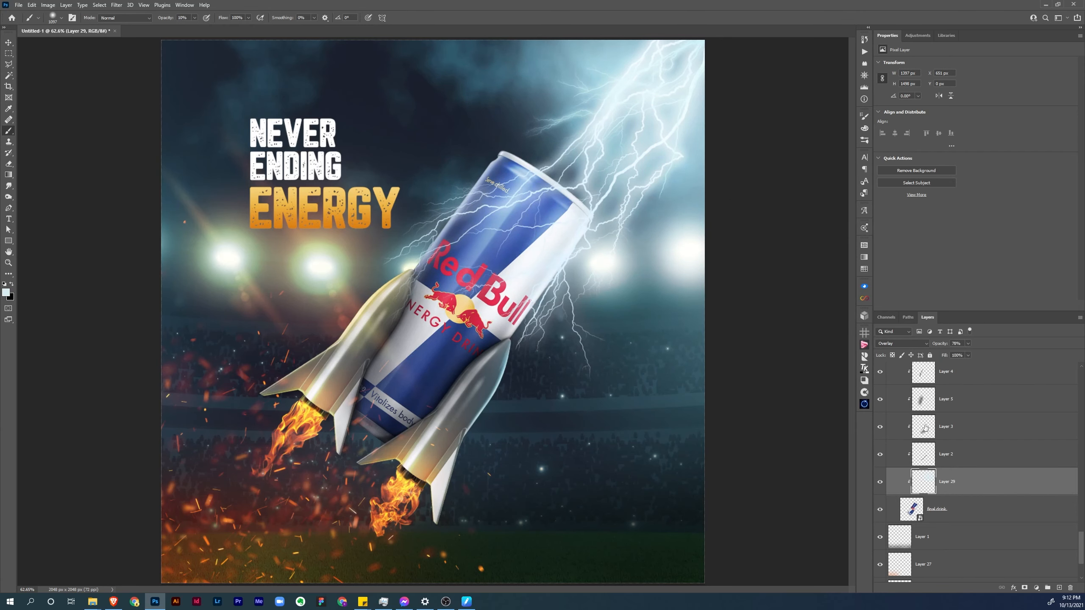
Add another clipped layer in Color Dodge mode, brush pale light onto the can's upper end, and compare with the layer hidden
{"action": "left_click", "coordinate": [1062, 589]}
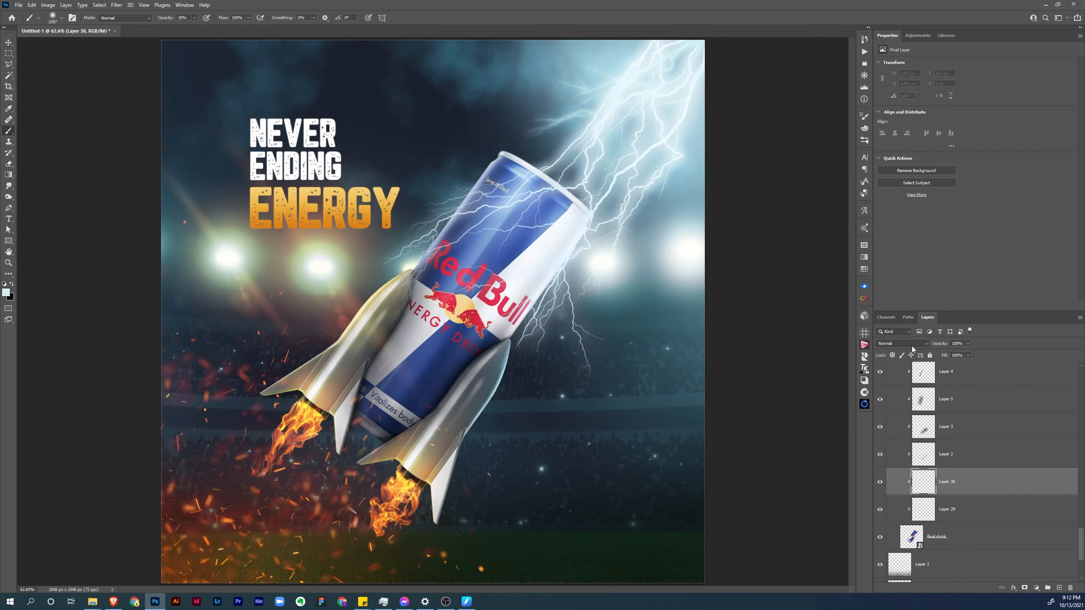
{"action": "left_click", "coordinate": [902, 343]}
{"action": "left_click", "coordinate": [893, 419]}
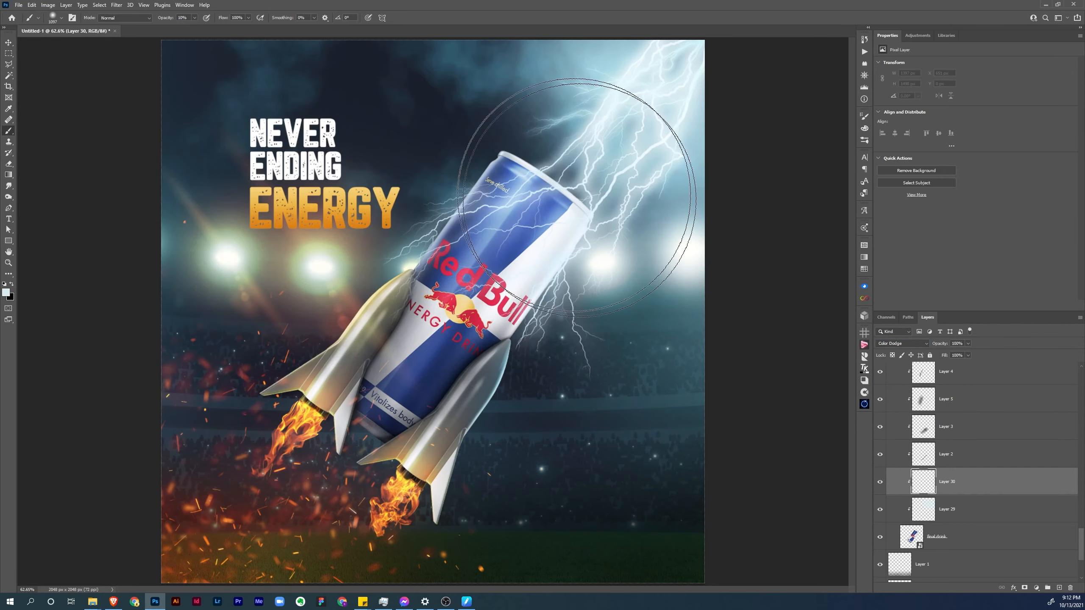
{"action": "left_click_drag", "start_coordinate": [577, 197], "coordinate": [598, 182]}
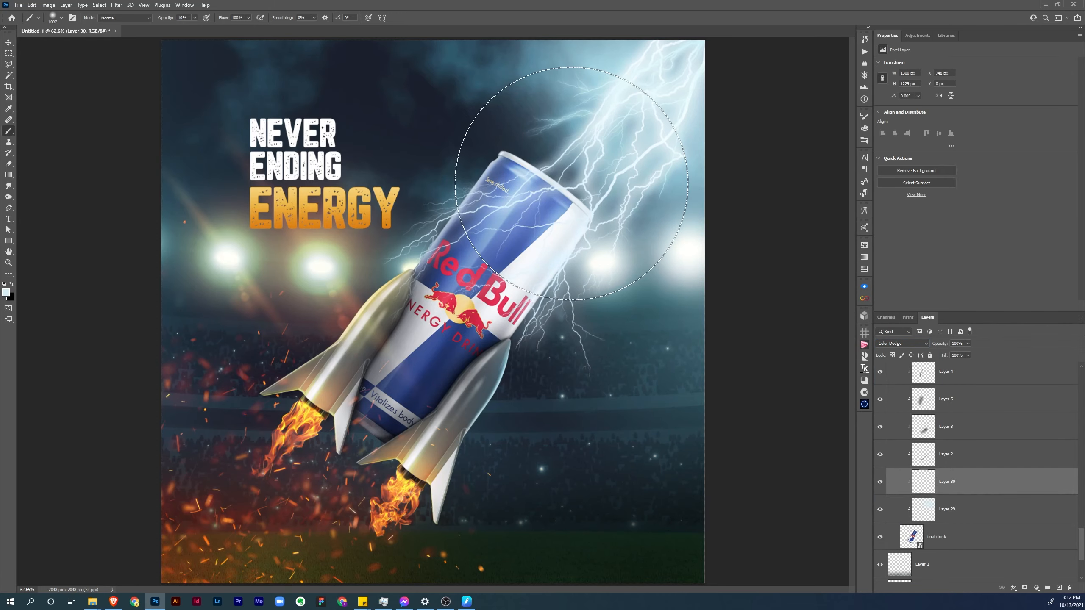
{"action": "left_click", "coordinate": [880, 482]}
{"action": "left_click", "coordinate": [880, 482]}
{"action": "left_click", "coordinate": [880, 482]}
{"action": "left_click", "coordinate": [880, 482]}
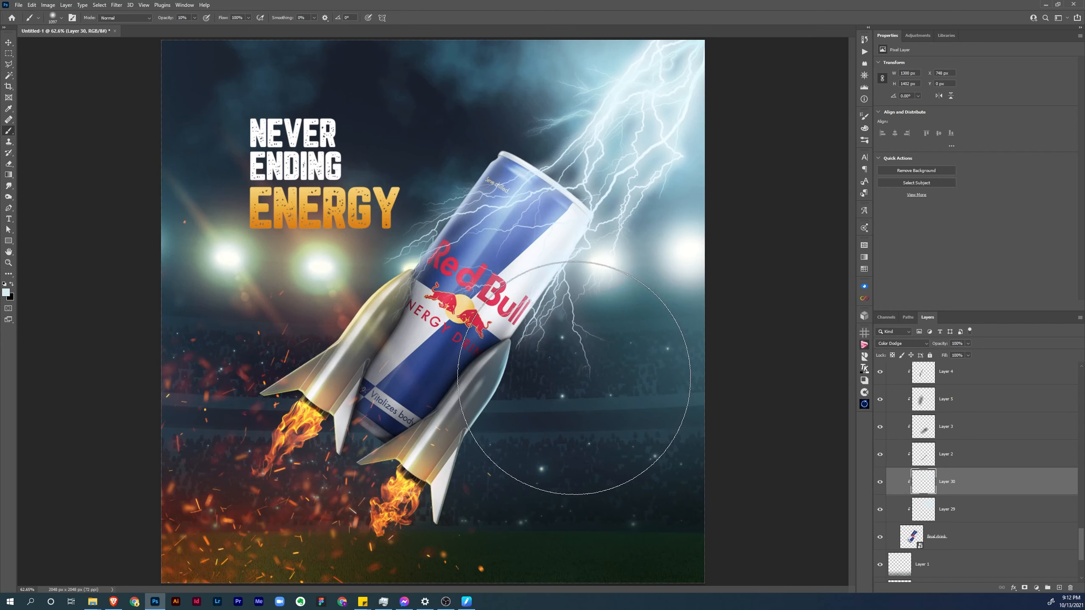
Place the smoke image shutterstock_1356646826.jpg as an embedded layer directly above the soccer stadium layer
{"action": "scroll", "coordinate": [998, 513], "scroll_direction": "down", "scroll_amount": 3}
{"action": "left_click", "coordinate": [999, 546]}
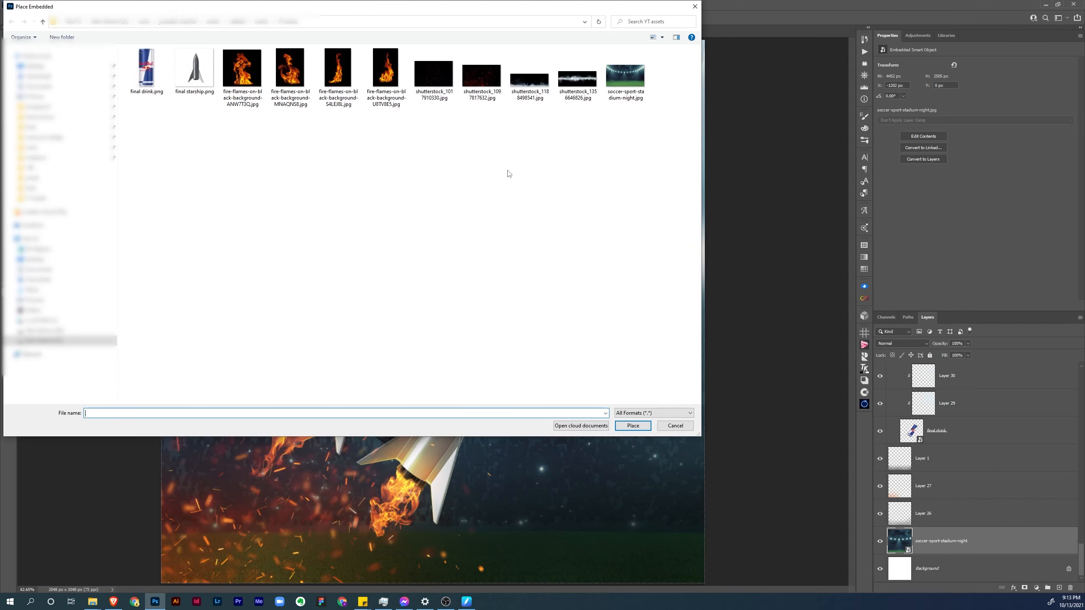
{"action": "left_click", "coordinate": [534, 88]}
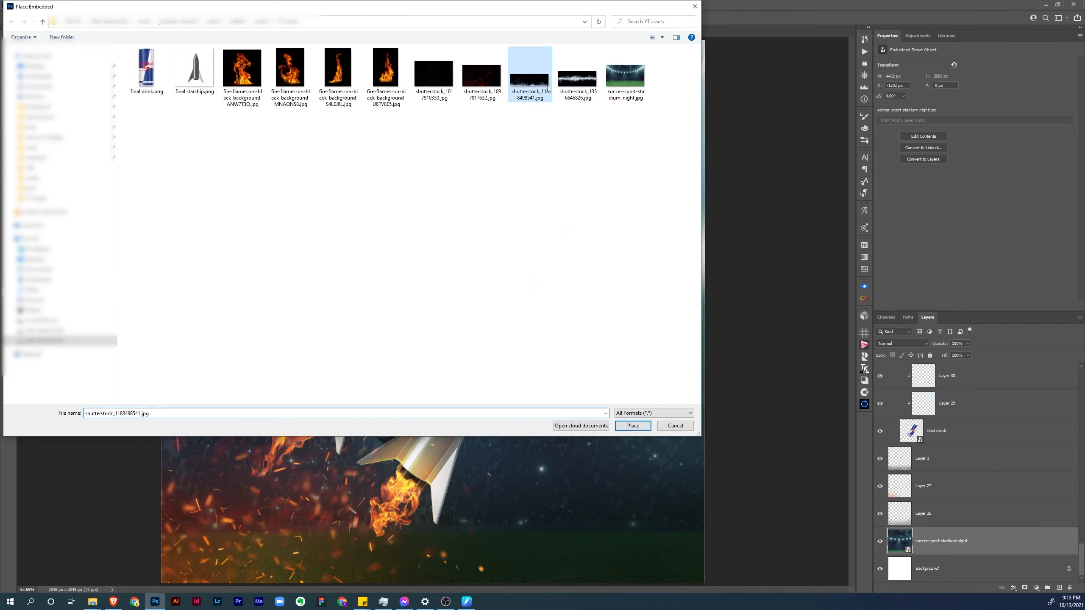
{"action": "left_click", "coordinate": [567, 87]}
{"action": "key", "text": "Escape"}
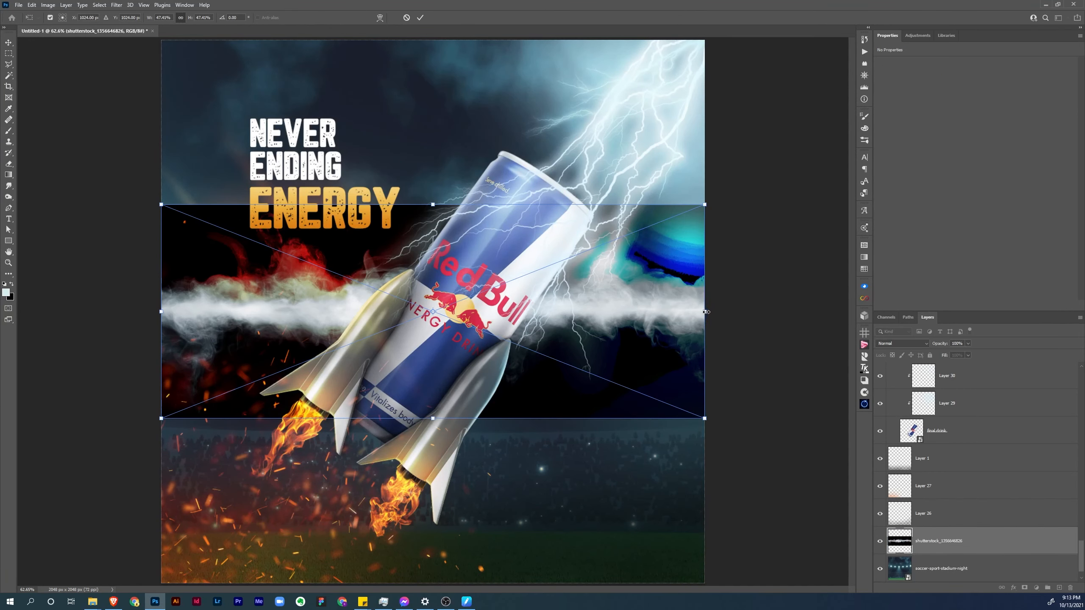
Scale the smoke image to about 69.7% across the lower half of the canvas and blend it with Screen
{"action": "left_click_drag", "start_coordinate": [706, 312], "coordinate": [810, 312]}
{"action": "left_click_drag", "start_coordinate": [728, 326], "coordinate": [729, 505]}
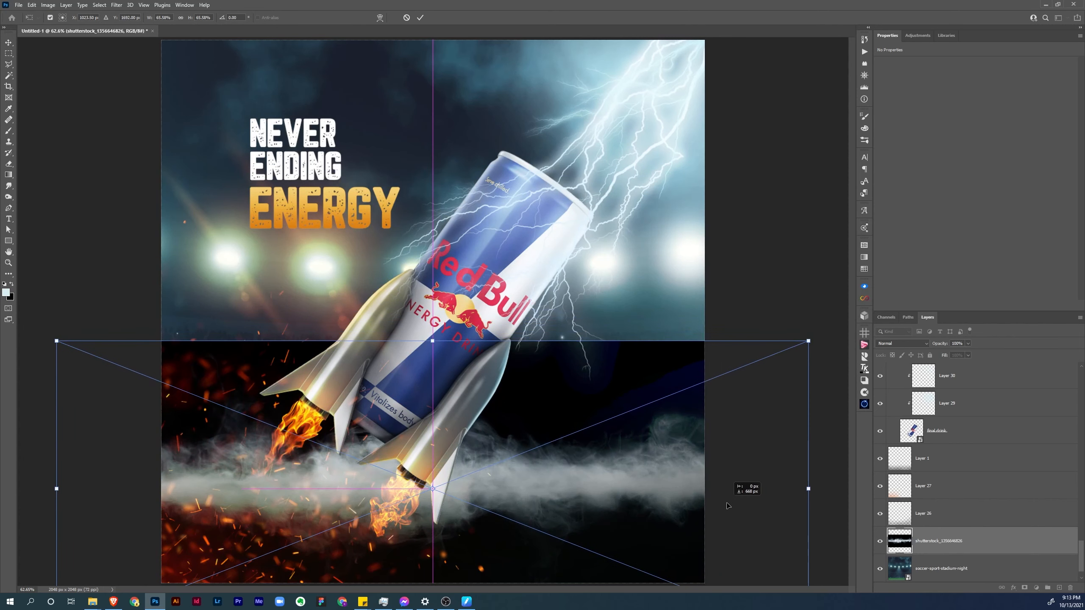
{"action": "left_click_drag", "start_coordinate": [432, 341], "coordinate": [432, 325]}
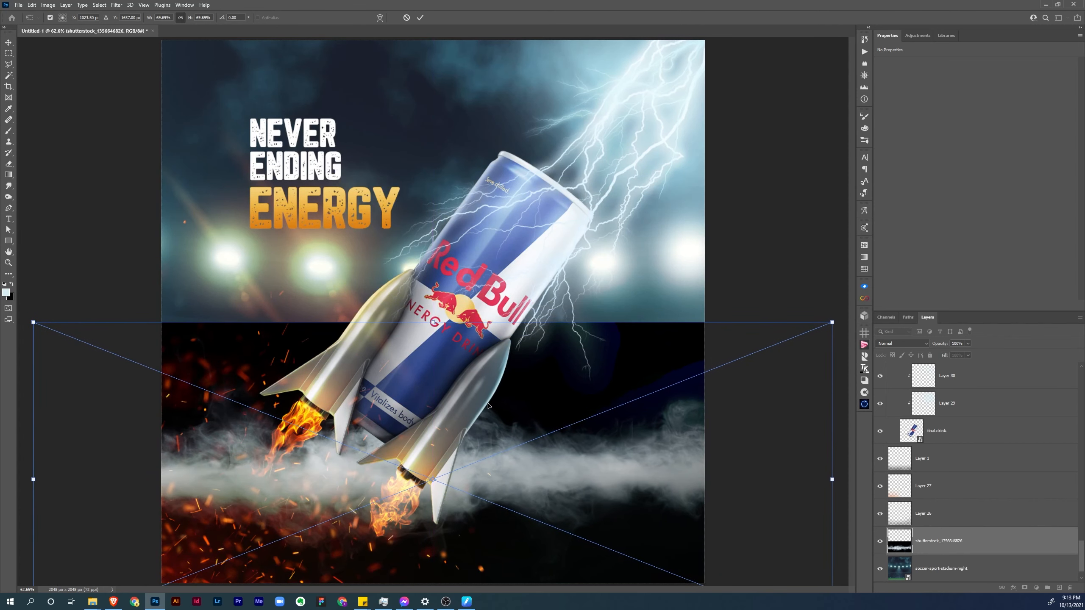
{"action": "left_click", "coordinate": [903, 344]}
{"action": "left_click", "coordinate": [888, 412]}
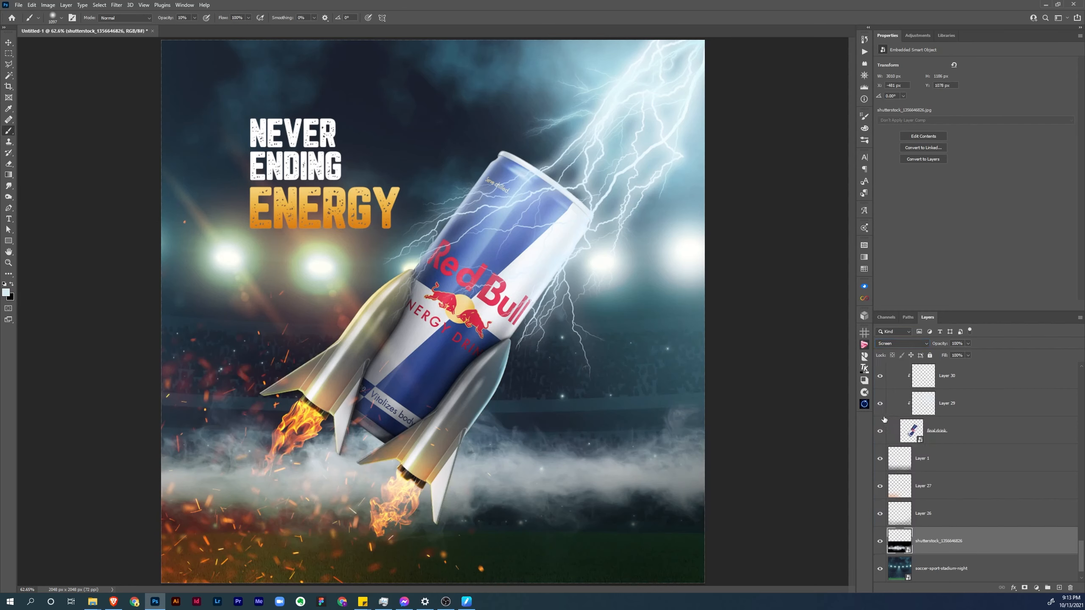
Lower the smoke onto the stadium field and set its layer opacity to 80%
{"action": "key", "text": "v"}
{"action": "left_click_drag", "start_coordinate": [632, 459], "coordinate": [637, 496]}
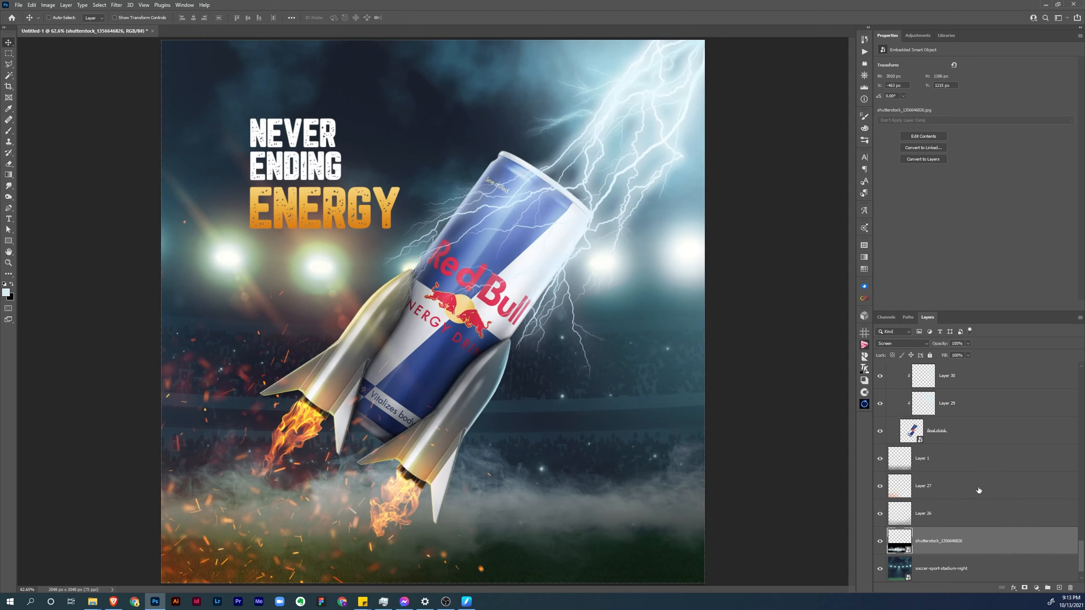
{"action": "left_click_drag", "start_coordinate": [937, 346], "coordinate": [936, 346]}
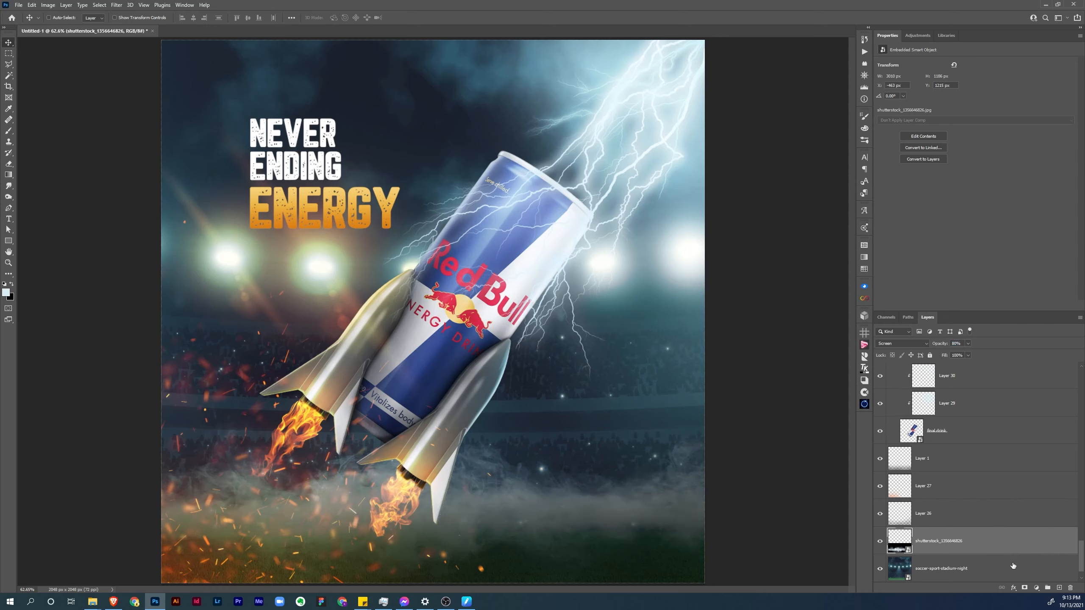
{"action": "left_click", "coordinate": [1025, 589]}
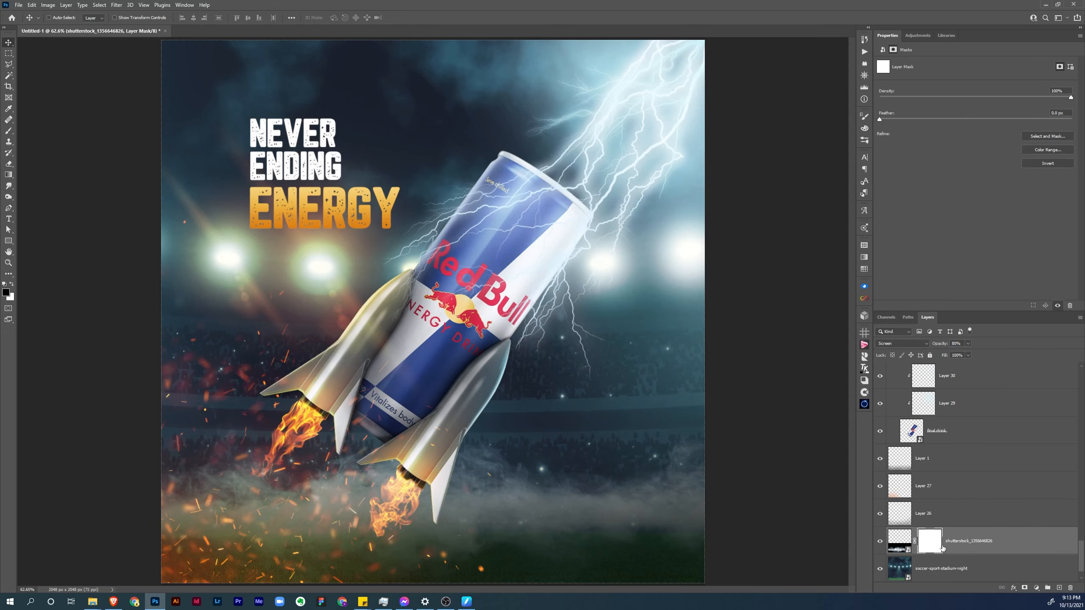
{"action": "key", "text": "g"}
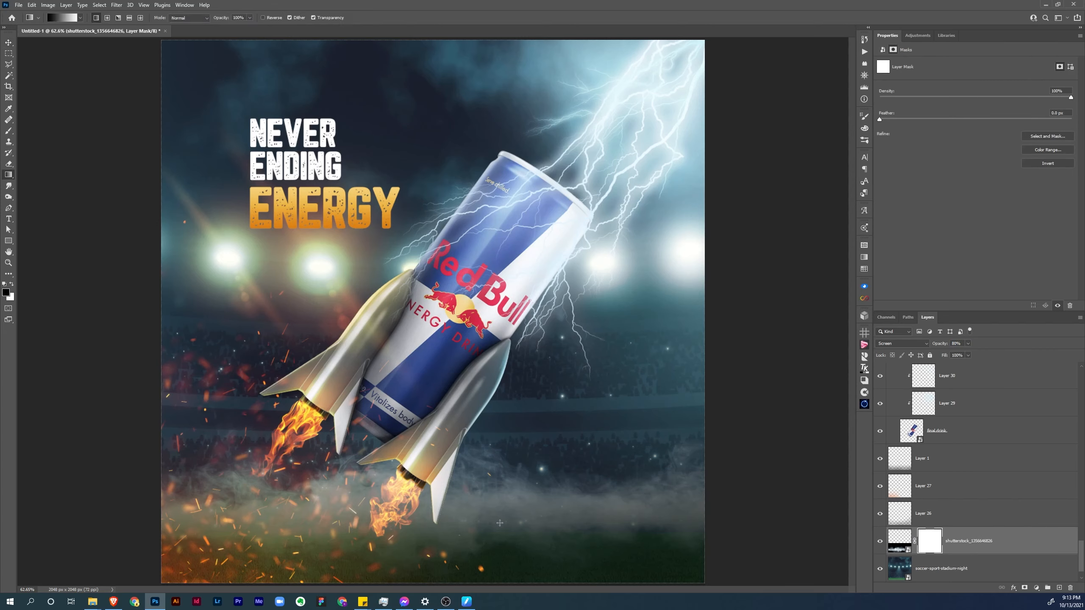
{"action": "left_click_drag", "start_coordinate": [501, 513], "coordinate": [535, 519]}
{"action": "key", "text": "v"}
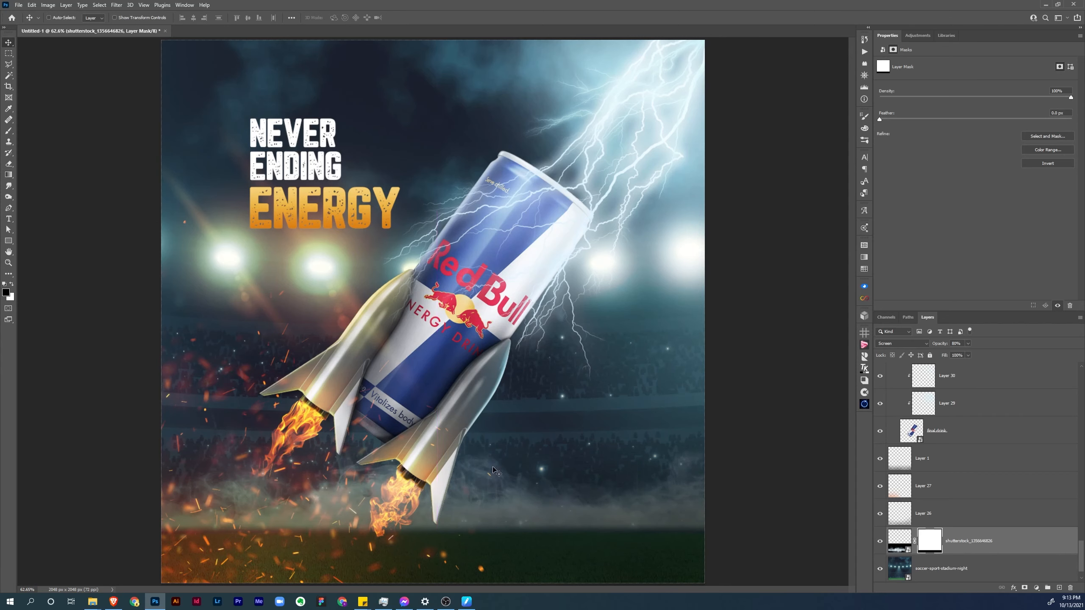
Place shutterstock_1188498541.jpg as an embedded smoke layer, enlarge it to about 124.8%, lower it to the field's edge and blend it with Screen
{"action": "key", "text": "ctrl+o"}
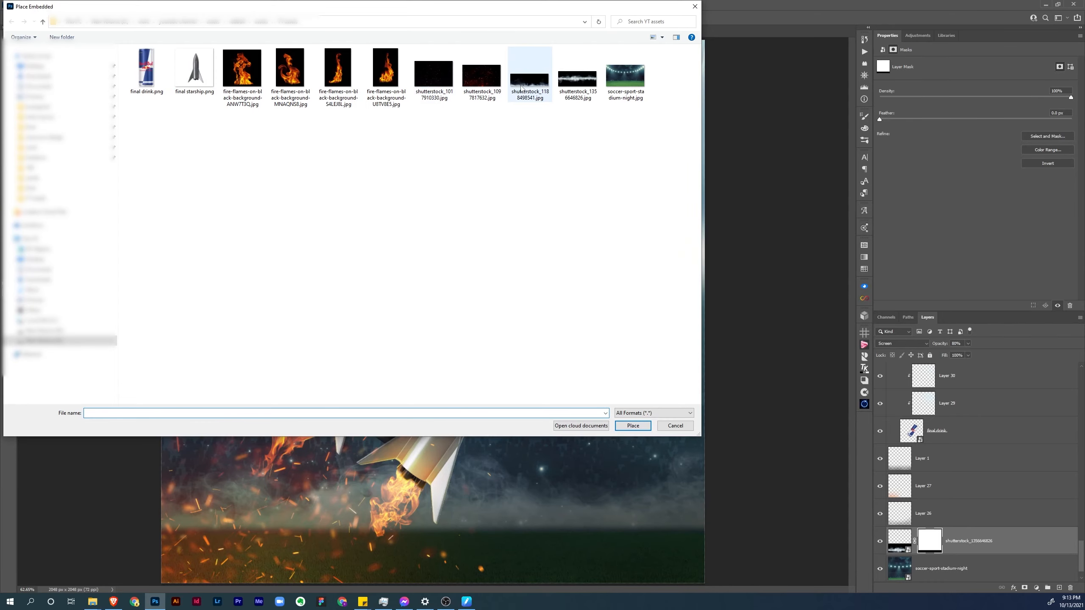
{"action": "double_click", "coordinate": [524, 92]}
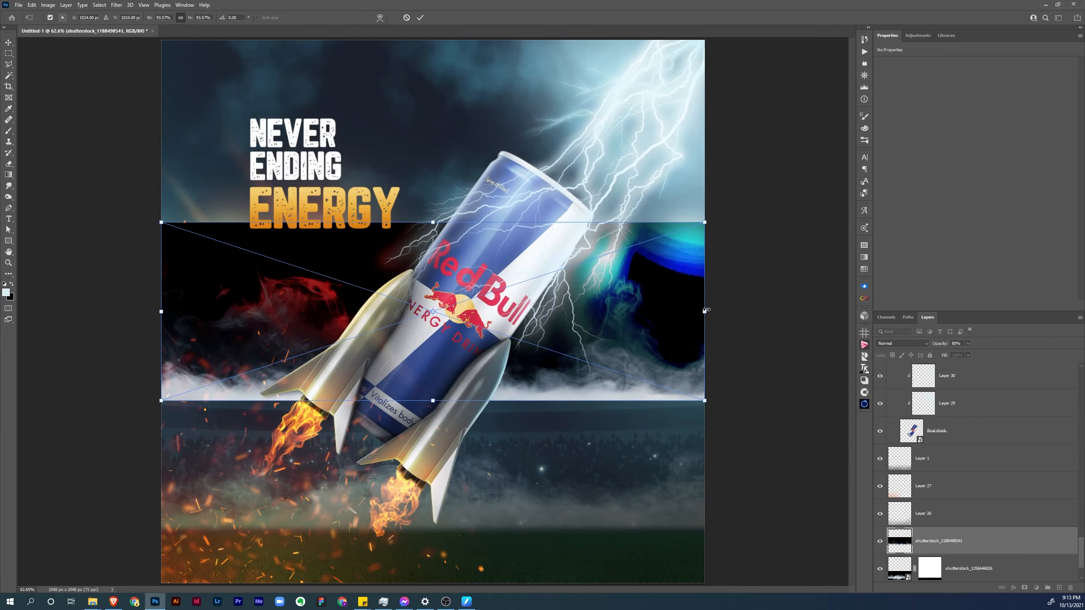
{"action": "left_click_drag", "start_coordinate": [707, 310], "coordinate": [798, 311]}
{"action": "left_click_drag", "start_coordinate": [745, 338], "coordinate": [727, 448]}
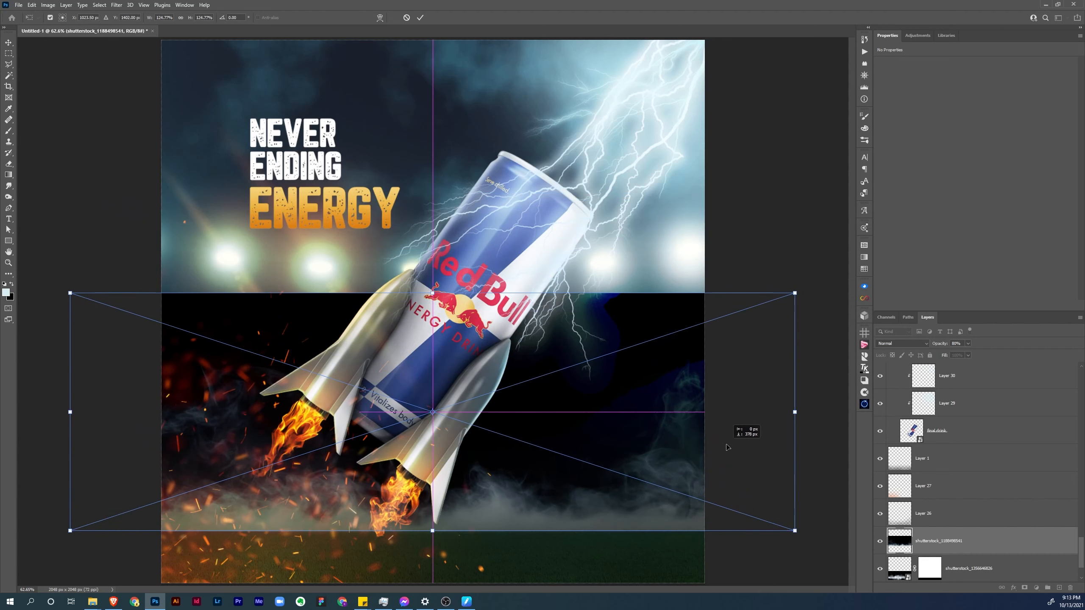
{"action": "key", "text": "Return"}
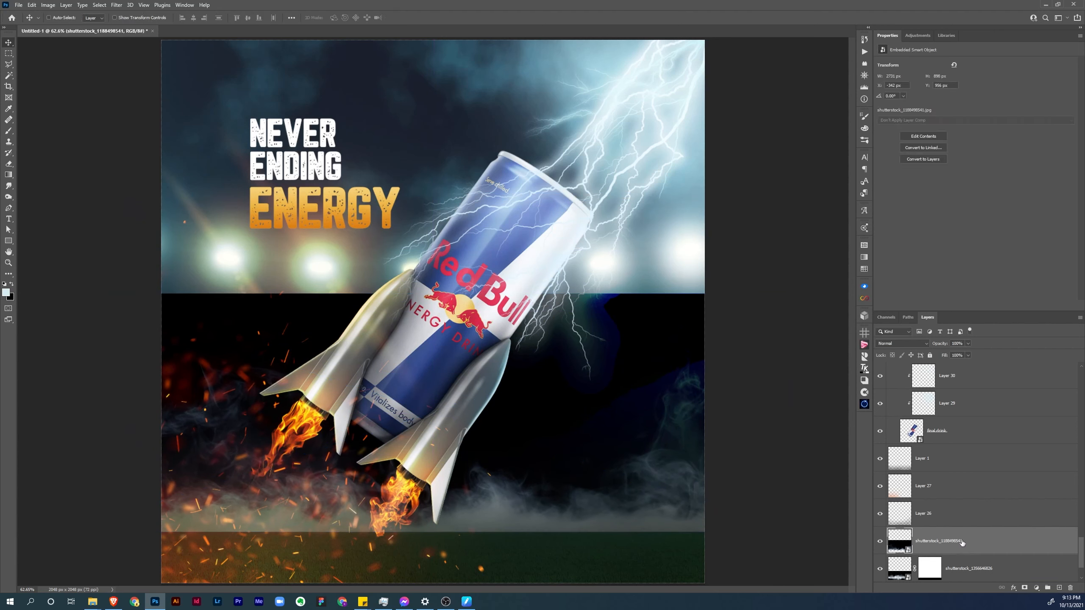
{"action": "left_click", "coordinate": [902, 343]}
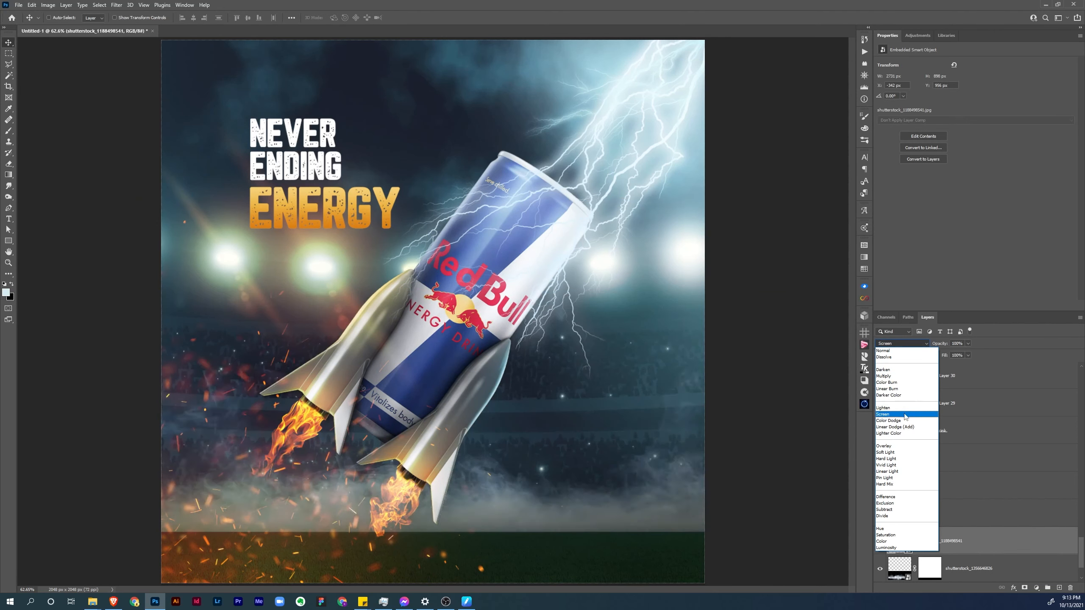
{"action": "left_click", "coordinate": [908, 408]}
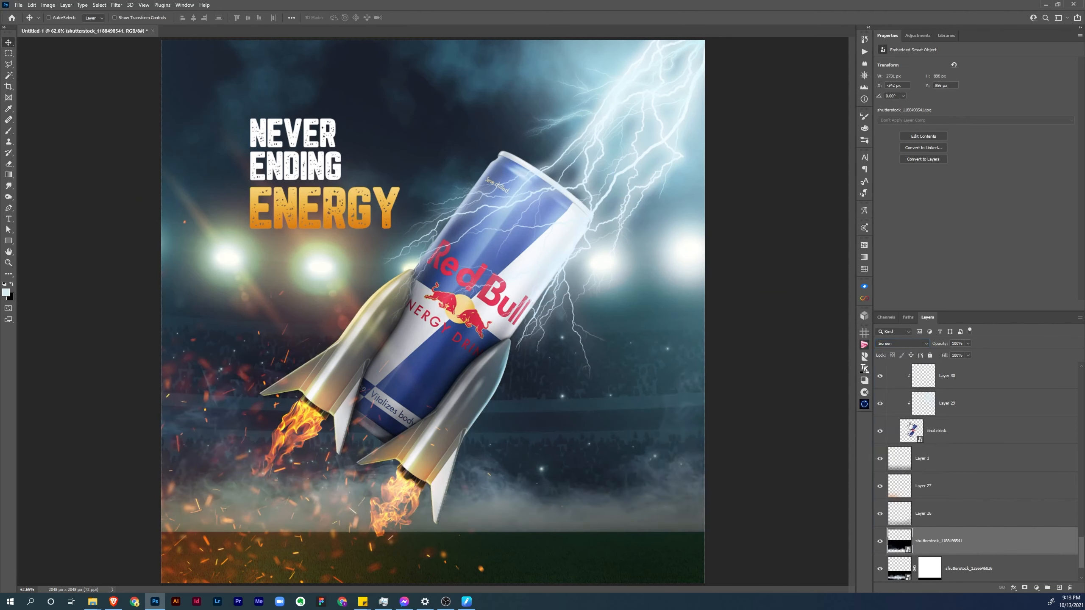
Mask the second smoke layer with a gradient that softens its lower edge, and set the layer's opacity to 76%
{"action": "left_click", "coordinate": [1024, 589]}
{"action": "key", "text": "g"}
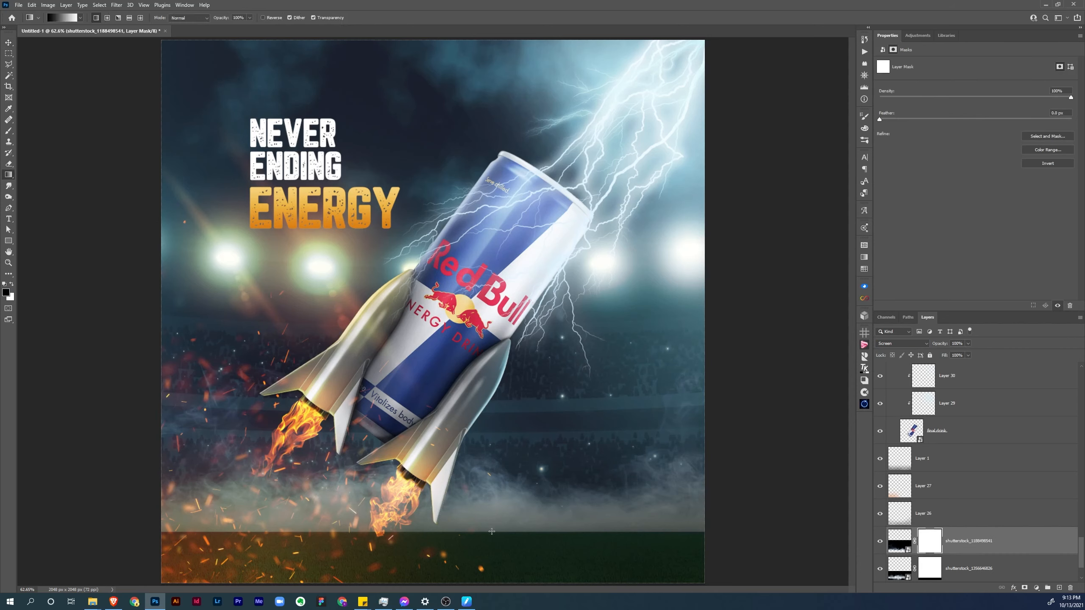
{"action": "left_click_drag", "start_coordinate": [492, 525], "coordinate": [491, 519]}
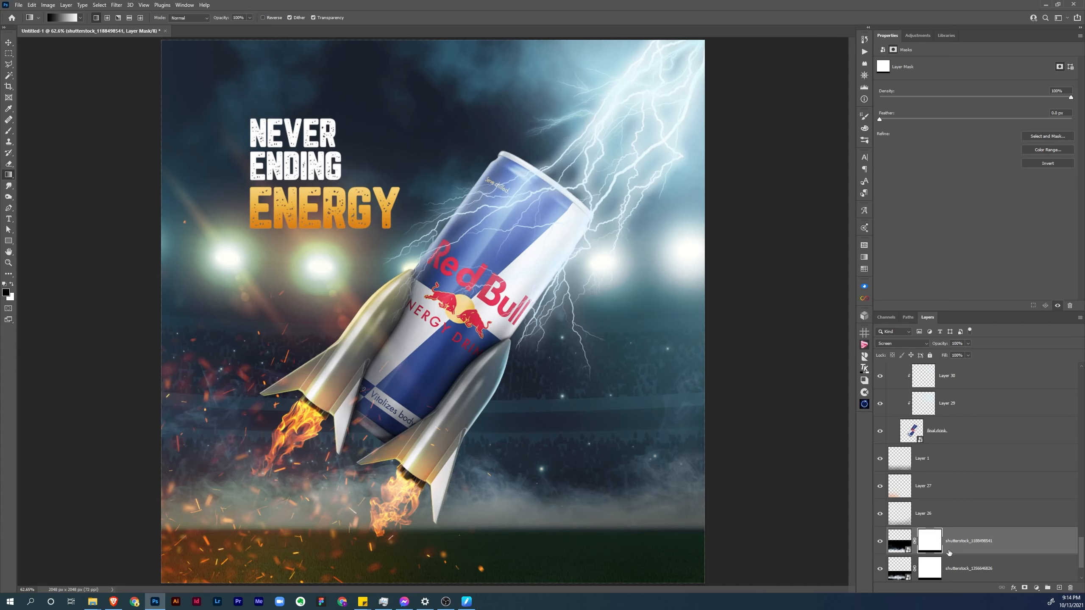
{"action": "left_click", "coordinate": [898, 546]}
{"action": "left_click_drag", "start_coordinate": [937, 345], "coordinate": [938, 344]}
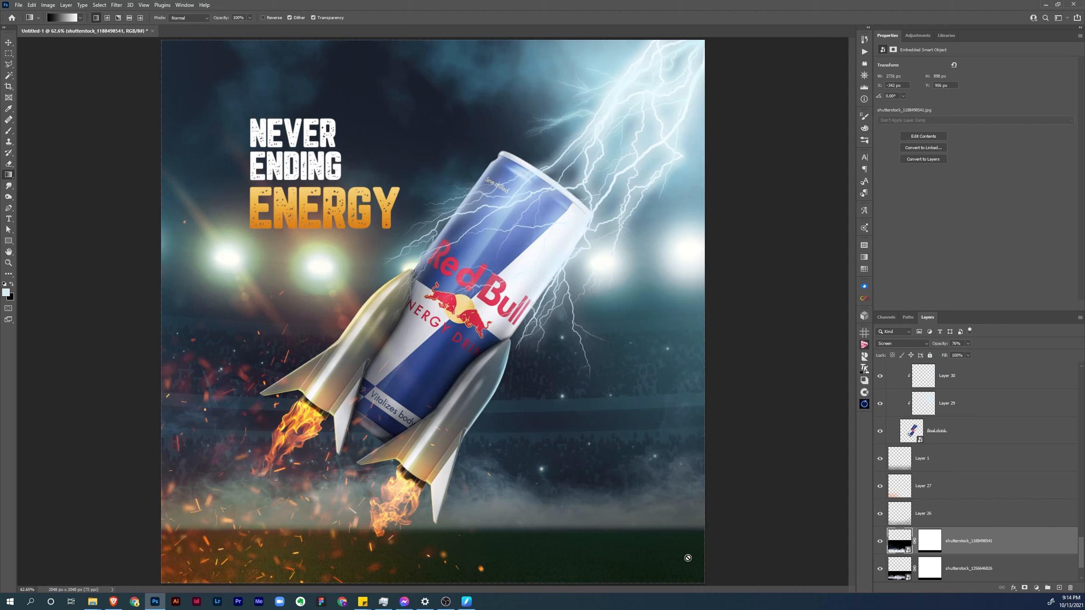
Add a new layer above the second smoke layer for black brush shading and set its blend mode to Multiply
{"action": "left_click", "coordinate": [1060, 589]}
{"action": "key", "text": "b"}
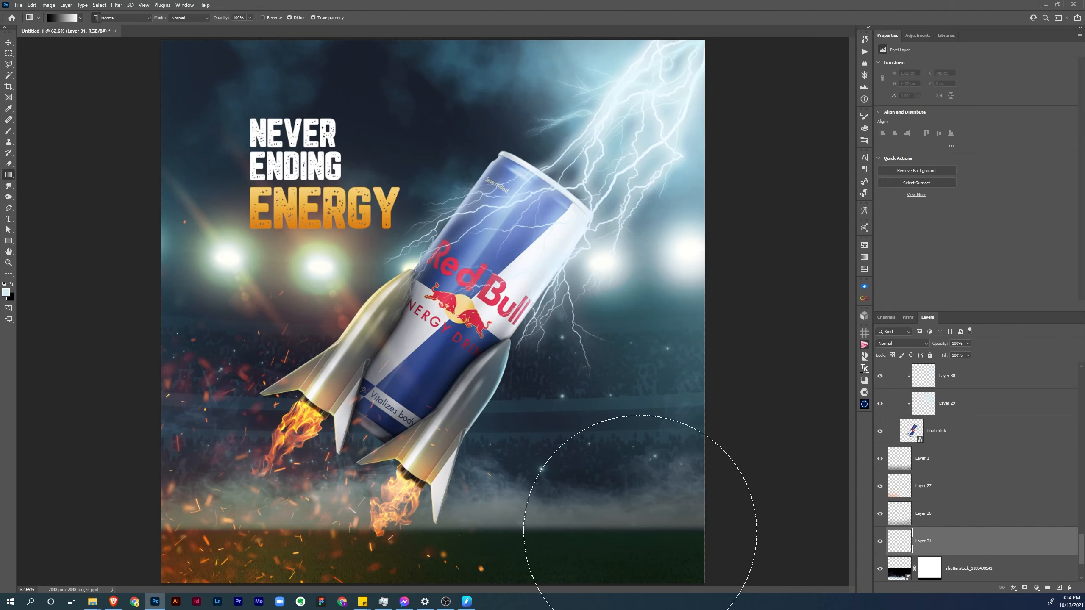
{"action": "key", "text": "F6"}
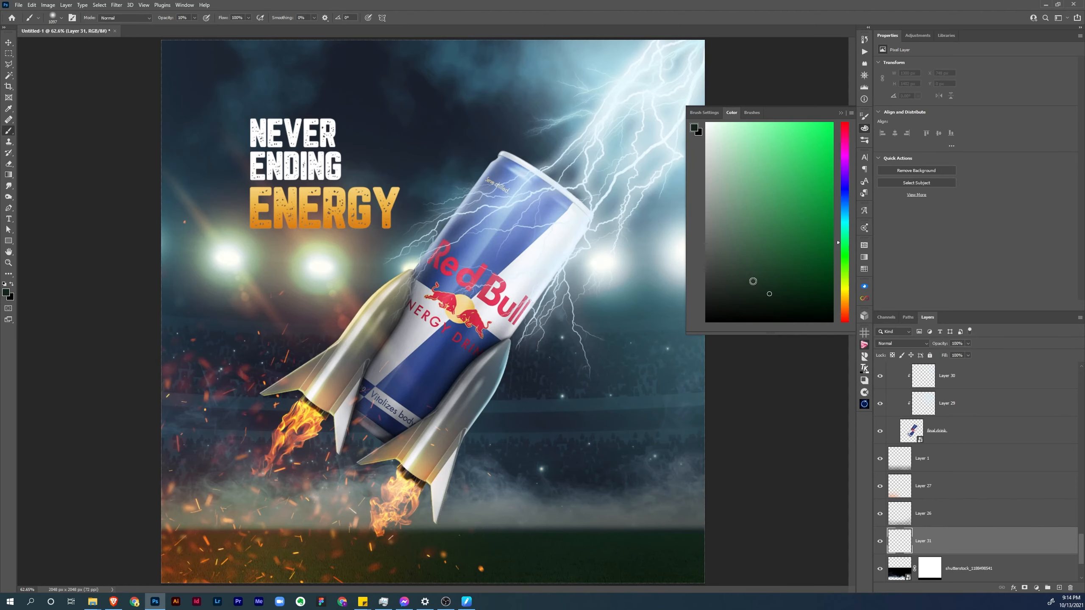
{"action": "left_click", "coordinate": [840, 113]}
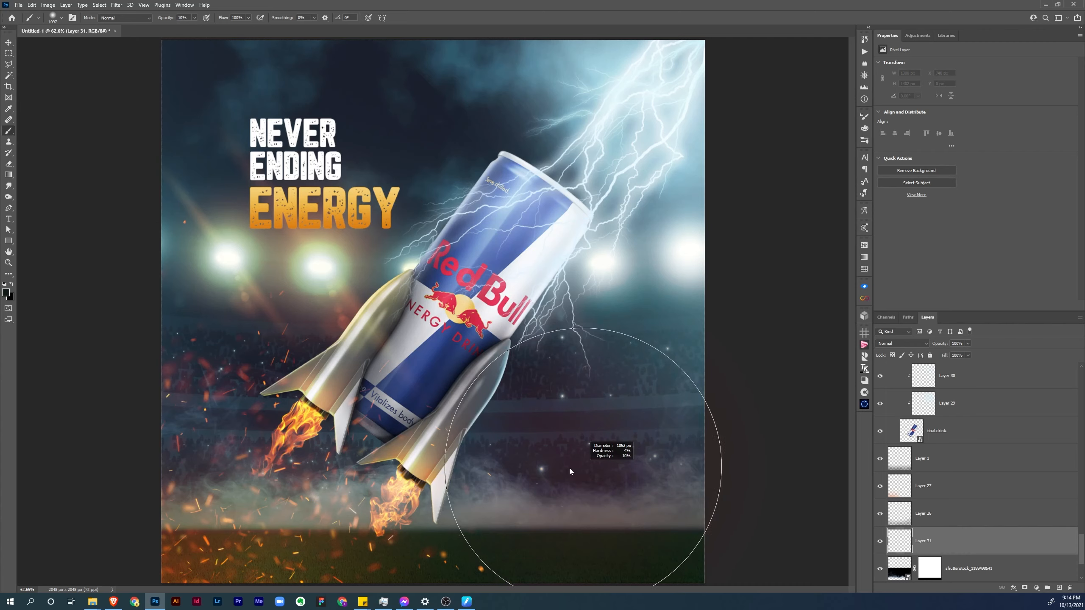
{"action": "left_click", "coordinate": [902, 343]}
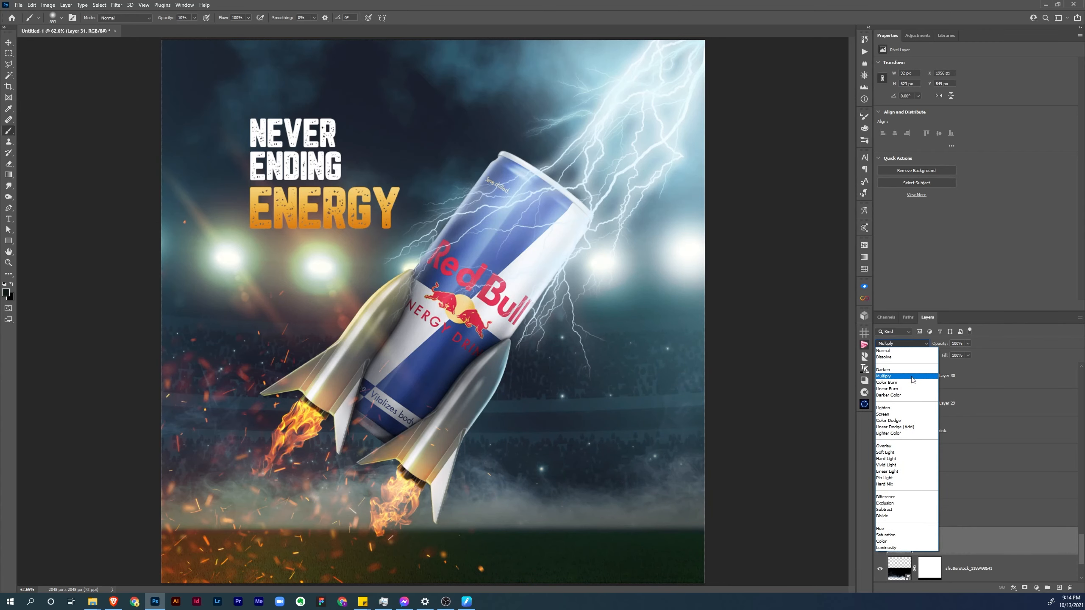
{"action": "left_click", "coordinate": [912, 376]}
Darken the field and smoke along the lower part of the canvas with soft black strokes at 5% brush opacity
{"action": "key", "text": "z"}
{"action": "left_click", "coordinate": [627, 503], "text": "alt"}
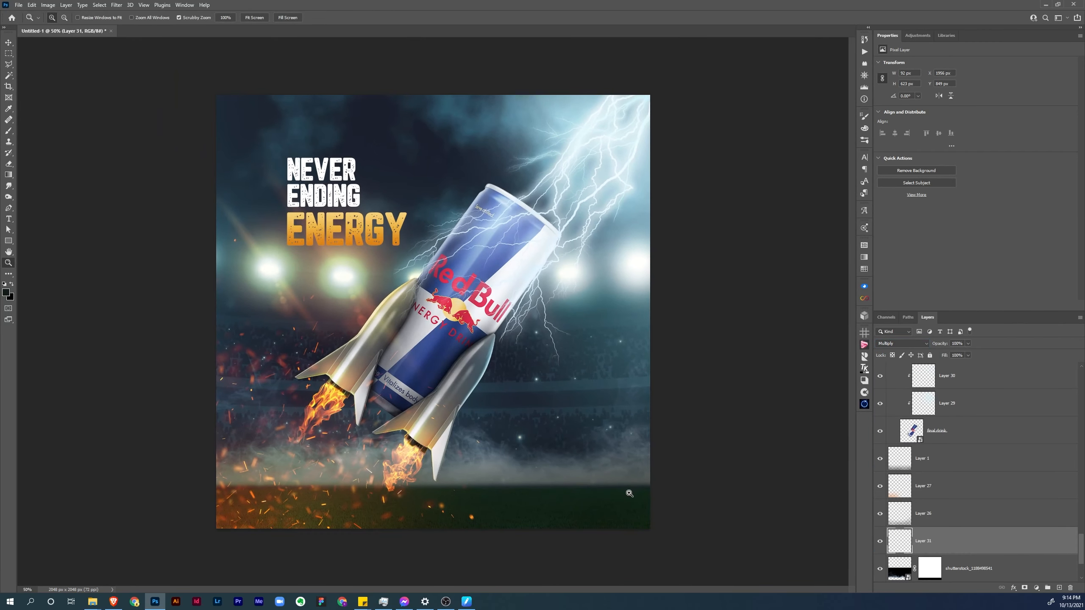
{"action": "key", "text": "b"}
{"action": "key", "text": "alt+space"}
{"action": "key", "text": "Escape"}
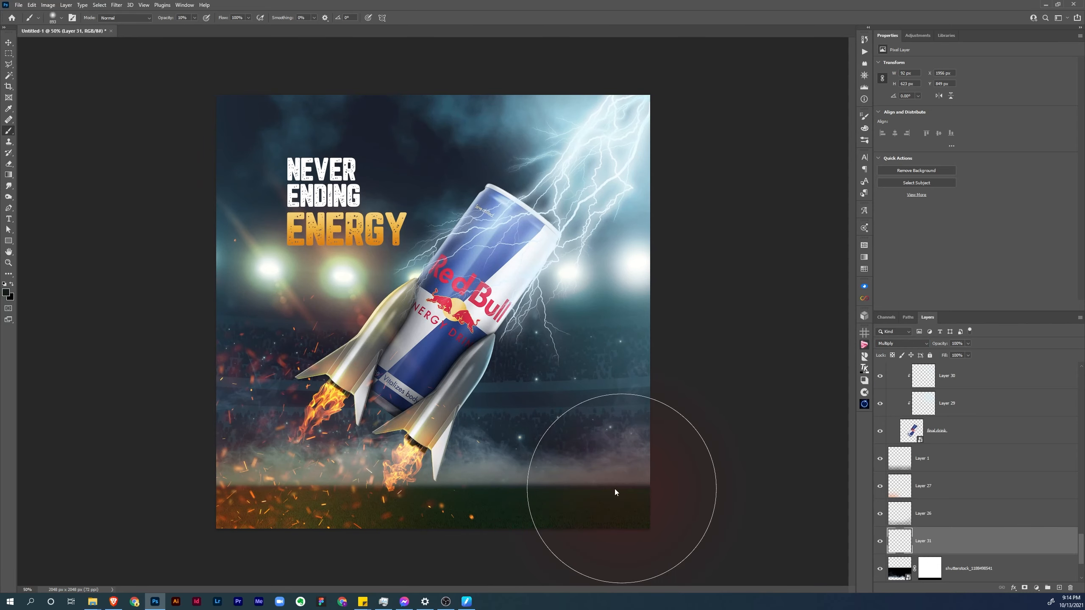
{"action": "key", "text": "0"}
{"action": "key", "text": "5"}
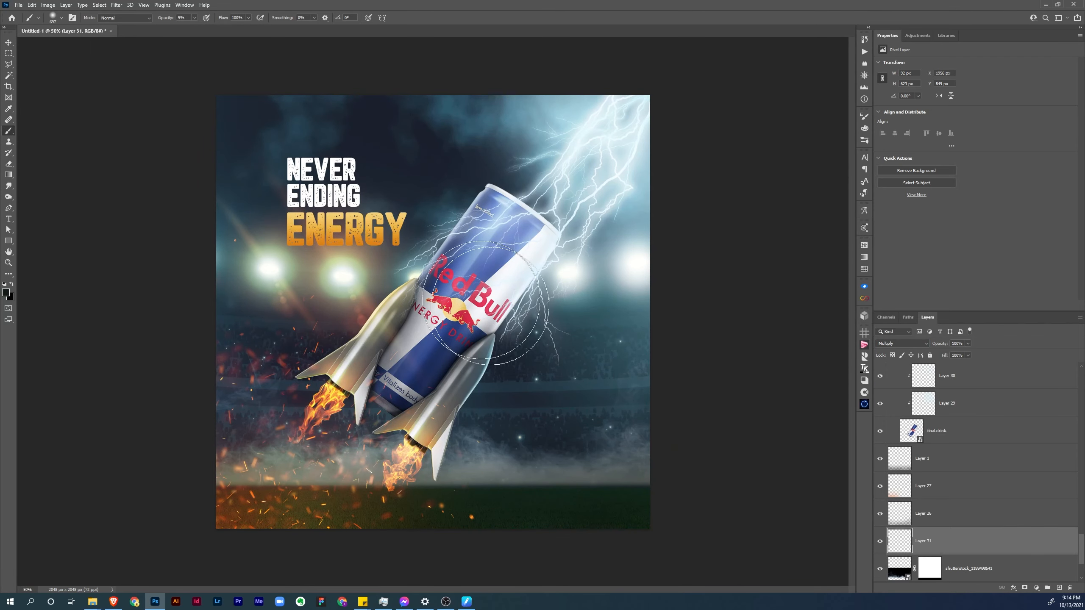
{"action": "mouse_move", "coordinate": [649, 497]}
{"action": "left_mouse_down"}
{"action": "mouse_move", "coordinate": [548, 512]}
{"action": "mouse_move", "coordinate": [446, 497]}
{"action": "mouse_move", "coordinate": [610, 532]}
{"action": "mouse_move", "coordinate": [686, 529]}
{"action": "mouse_move", "coordinate": [300, 524]}
{"action": "mouse_move", "coordinate": [221, 501]}
{"action": "mouse_move", "coordinate": [585, 536]}
{"action": "mouse_move", "coordinate": [661, 518]}
{"action": "mouse_move", "coordinate": [583, 526]}
{"action": "mouse_move", "coordinate": [473, 513]}
{"action": "mouse_move", "coordinate": [476, 494]}
{"action": "mouse_move", "coordinate": [675, 521]}
{"action": "mouse_move", "coordinate": [626, 524]}
{"action": "mouse_move", "coordinate": [460, 485]}
{"action": "left_mouse_up"}
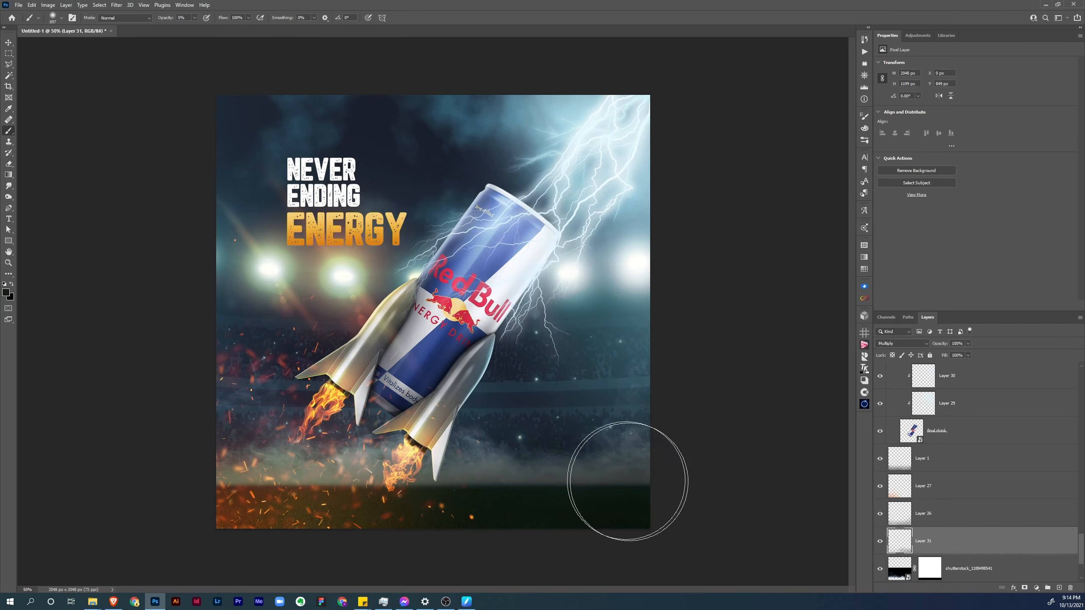
Try painting sampled smoke color along the field's edge on a new layer, compare with it hidden, and delete the layer
{"action": "key", "text": "ctrl+shift+alt+n"}
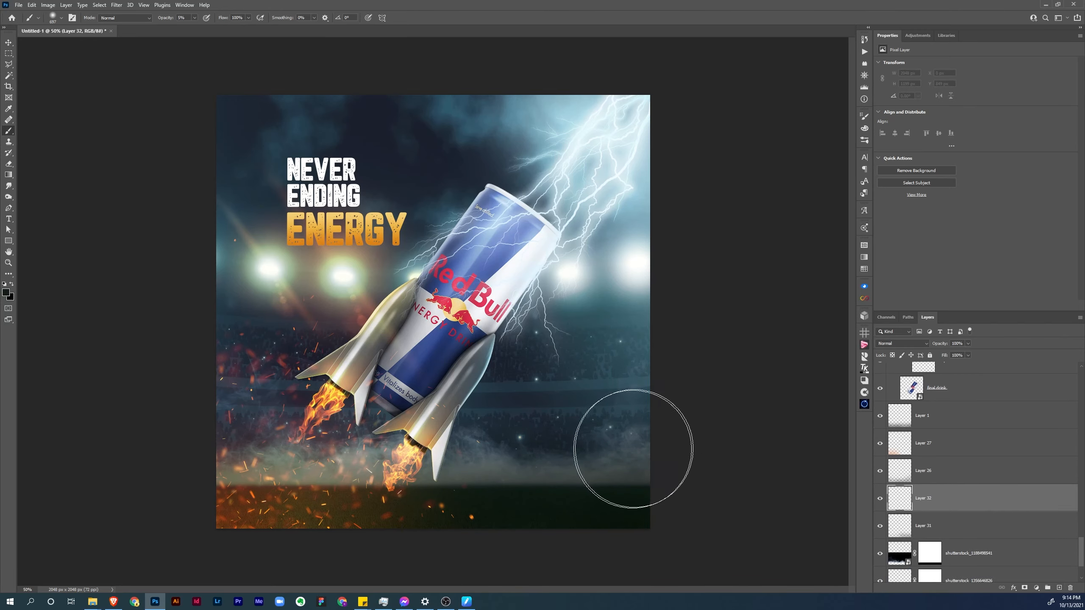
{"action": "left_click", "coordinate": [609, 477], "text": "alt"}
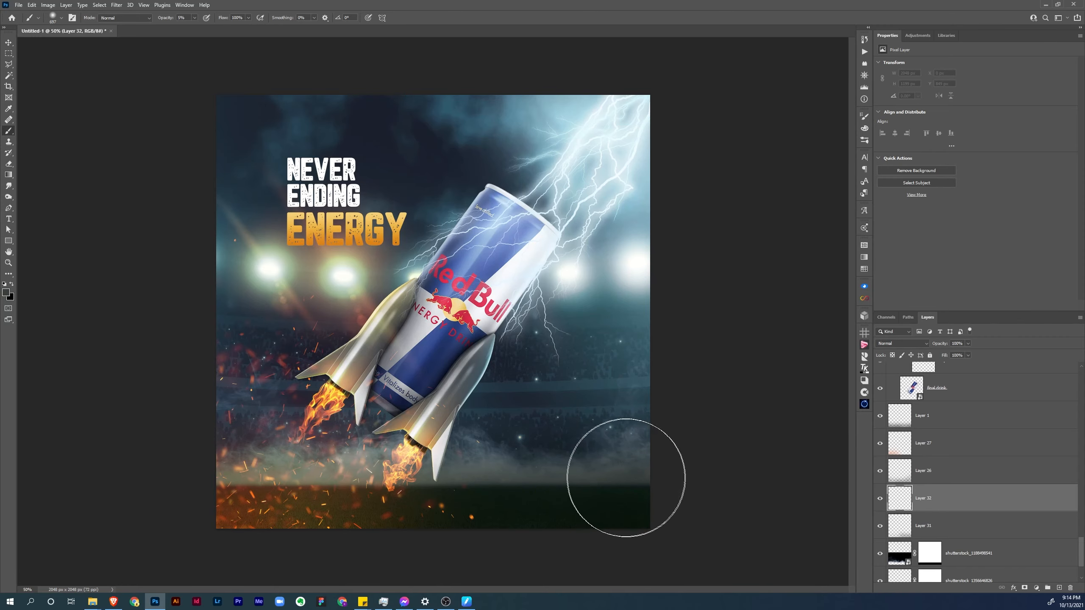
{"action": "left_click", "coordinate": [494, 465], "text": "alt"}
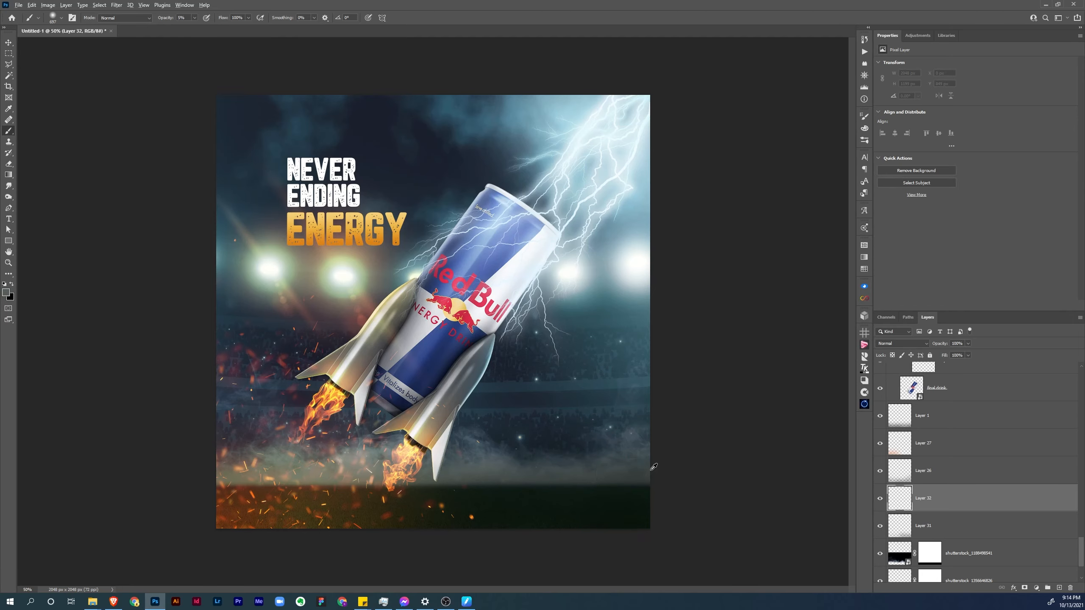
{"action": "mouse_move", "coordinate": [637, 486]}
{"action": "left_mouse_down"}
{"action": "mouse_move", "coordinate": [667, 487]}
{"action": "mouse_move", "coordinate": [638, 478]}
{"action": "mouse_move", "coordinate": [674, 499]}
{"action": "mouse_move", "coordinate": [642, 481]}
{"action": "mouse_move", "coordinate": [434, 484]}
{"action": "mouse_move", "coordinate": [584, 485]}
{"action": "mouse_move", "coordinate": [575, 492]}
{"action": "mouse_move", "coordinate": [658, 503]}
{"action": "mouse_move", "coordinate": [626, 493]}
{"action": "mouse_move", "coordinate": [646, 488]}
{"action": "mouse_move", "coordinate": [464, 473]}
{"action": "mouse_move", "coordinate": [479, 468]}
{"action": "mouse_move", "coordinate": [468, 474]}
{"action": "mouse_move", "coordinate": [504, 484]}
{"action": "mouse_move", "coordinate": [588, 475]}
{"action": "mouse_move", "coordinate": [465, 478]}
{"action": "left_mouse_up"}
{"action": "key", "text": "1"}
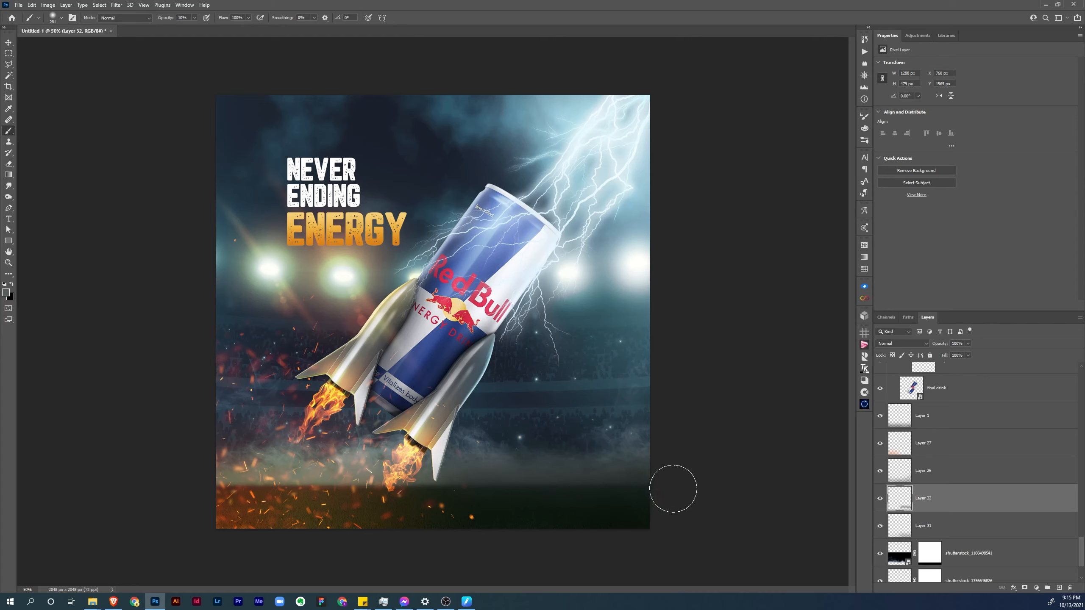
{"action": "left_click", "coordinate": [885, 498]}
{"action": "left_click", "coordinate": [884, 498]}
{"action": "left_click", "coordinate": [883, 500]}
{"action": "left_click", "coordinate": [883, 500]}
{"action": "key", "text": "Delete"}
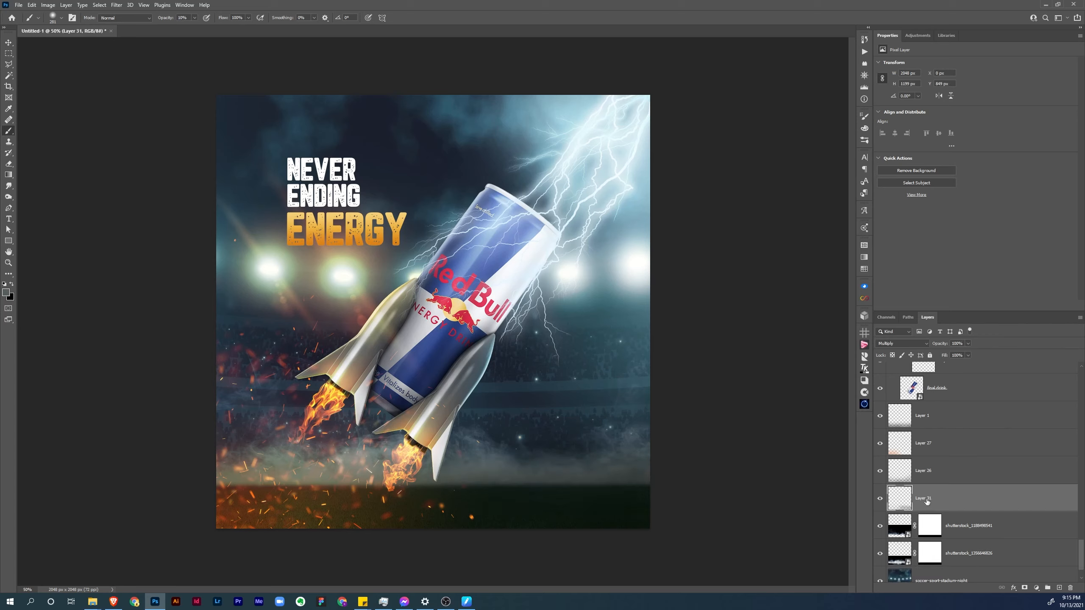
{"action": "left_click", "coordinate": [928, 533]}
{"action": "key", "text": "x"}
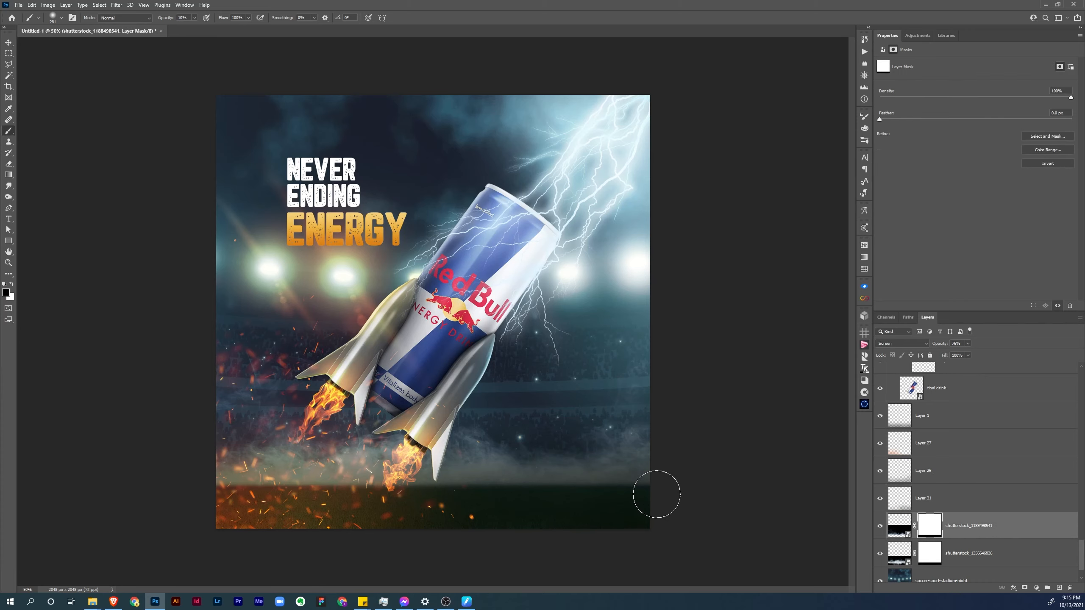
{"action": "left_click_drag", "start_coordinate": [587, 470], "coordinate": [588, 470]}
{"action": "left_click", "coordinate": [880, 527]}
{"action": "left_click", "coordinate": [929, 554]}
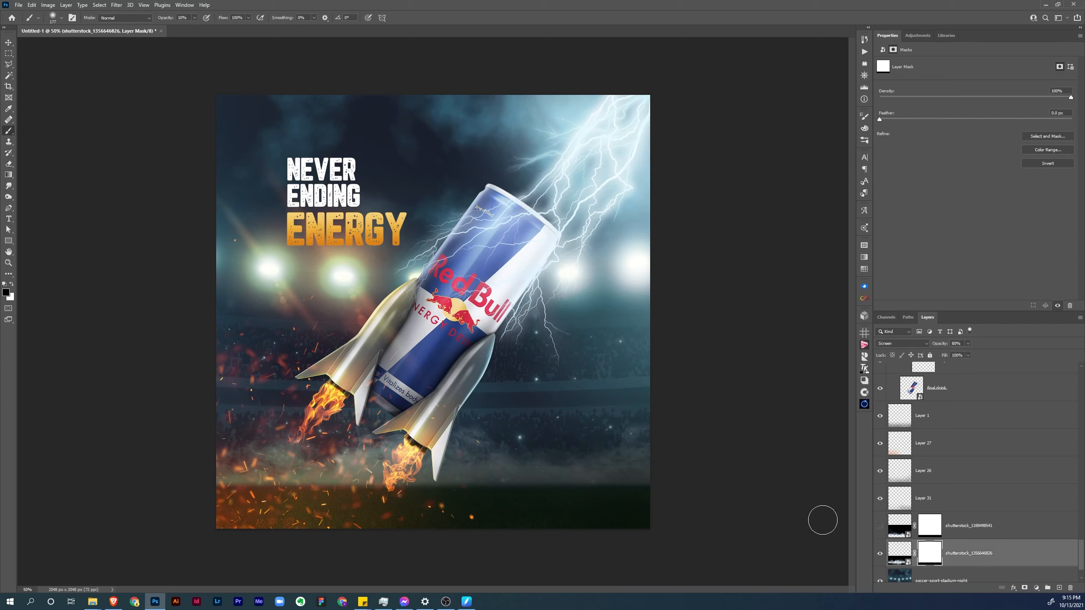
{"action": "key", "text": "2"}
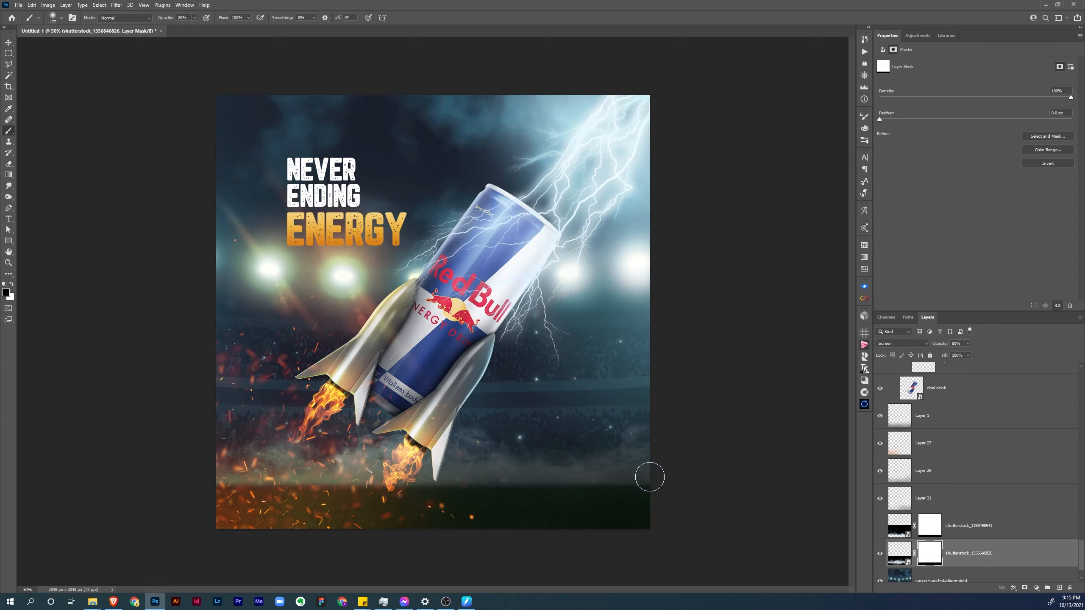